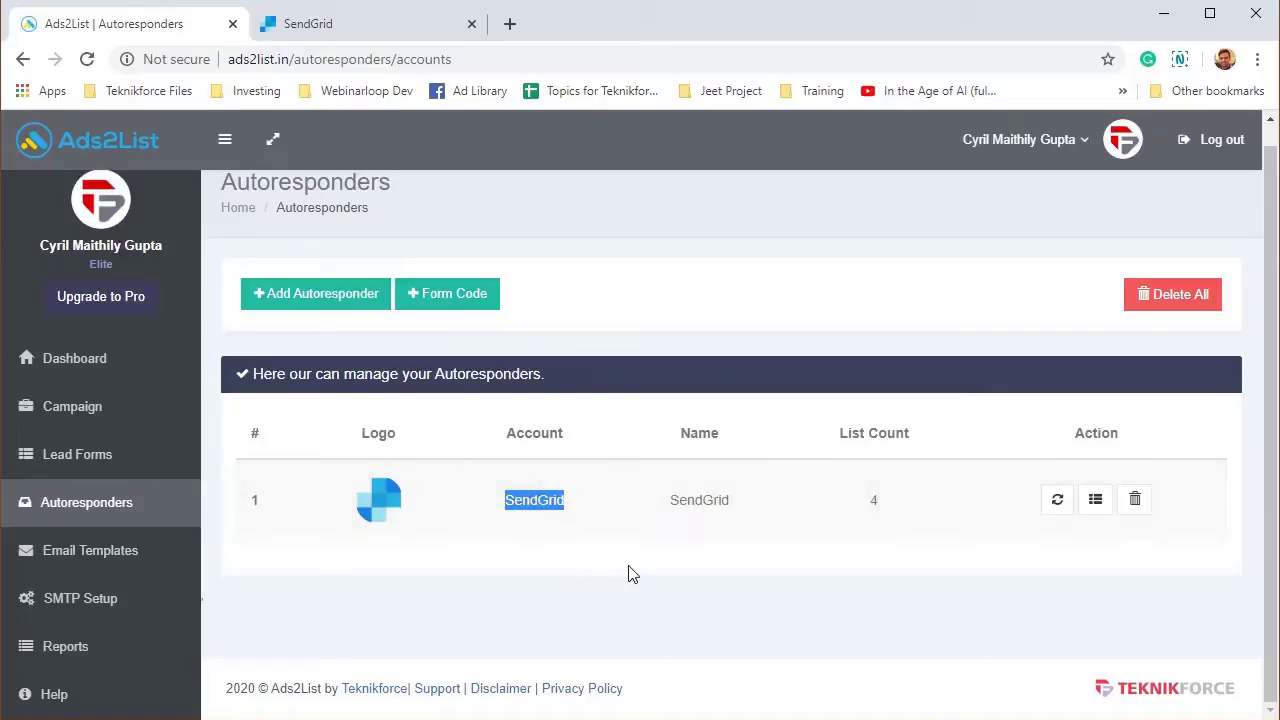
- Start adding a new autoresponder and choose SendGrid as its type
left_click(633, 572)
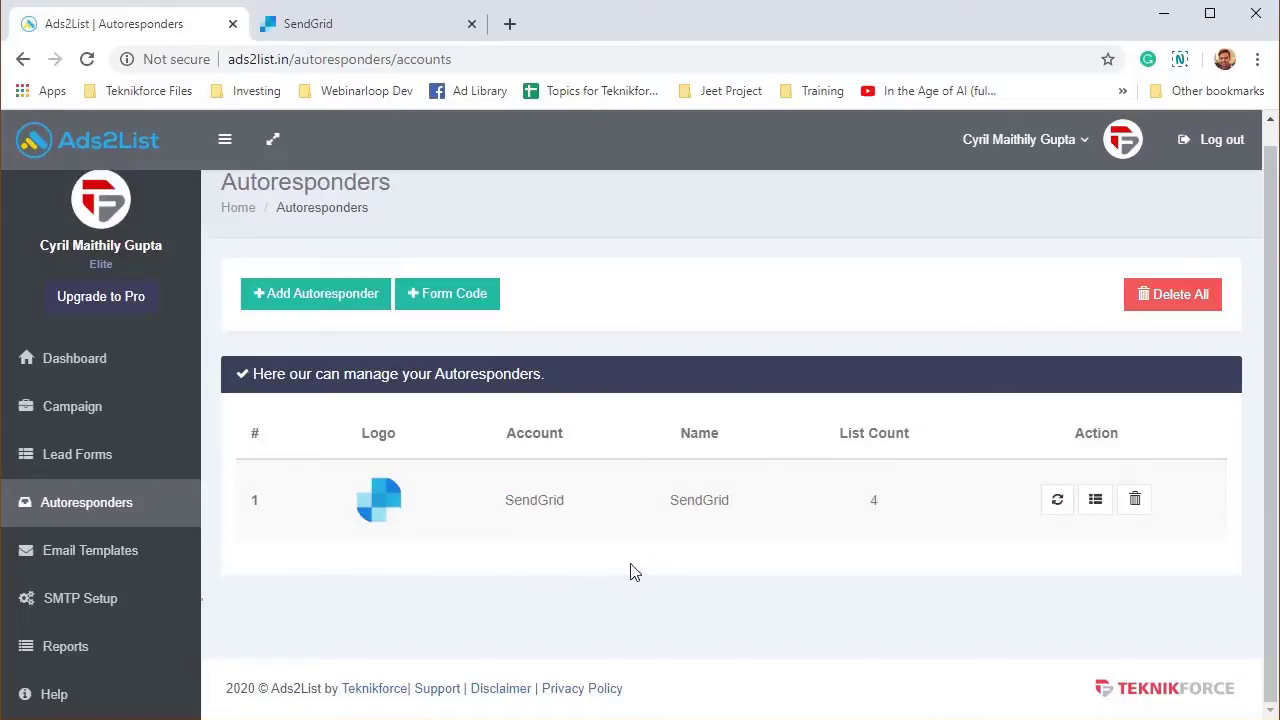
left_click(357, 295)
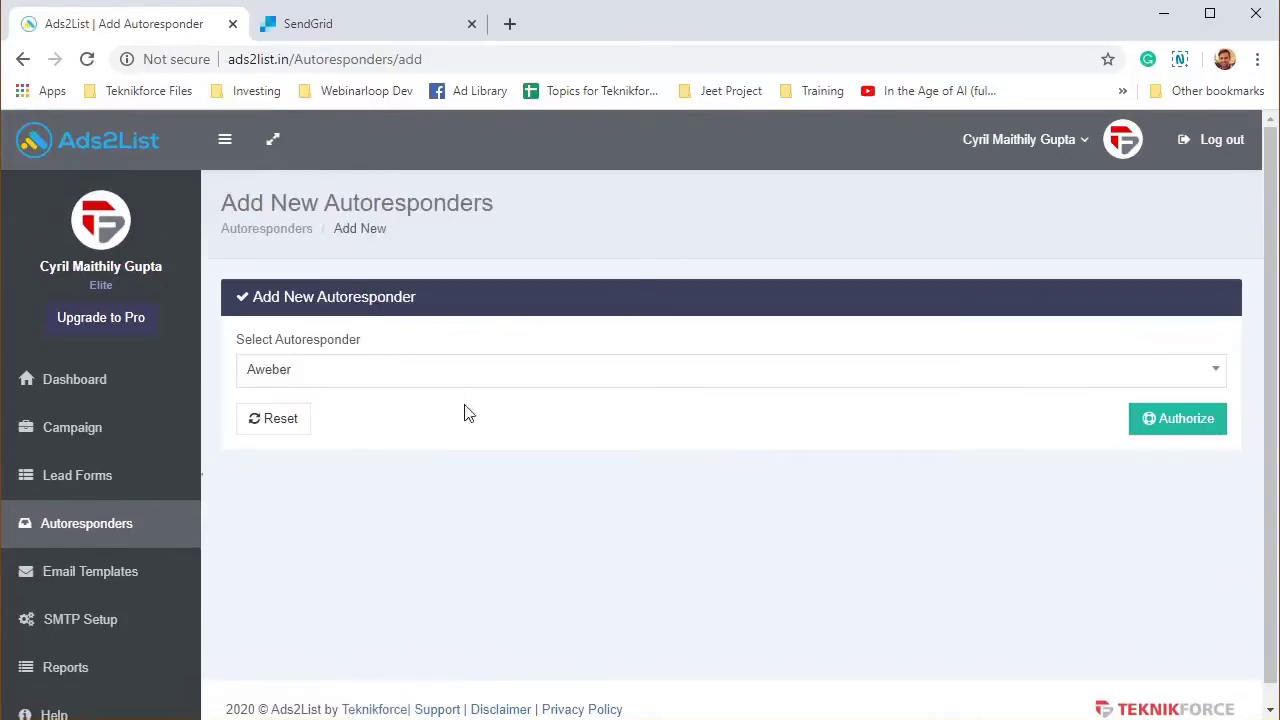
left_click(486, 371)
scroll(660, 500, "down", 2)
scroll(660, 507, "down", 10)
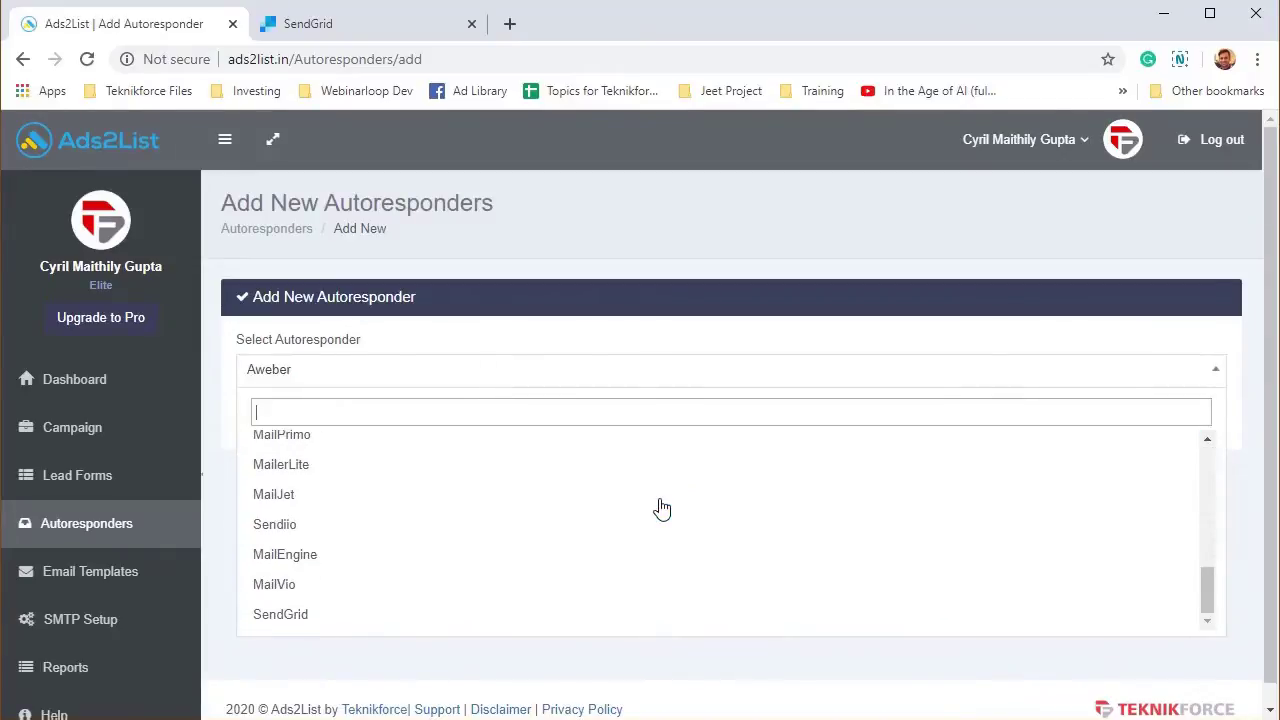
type("send")
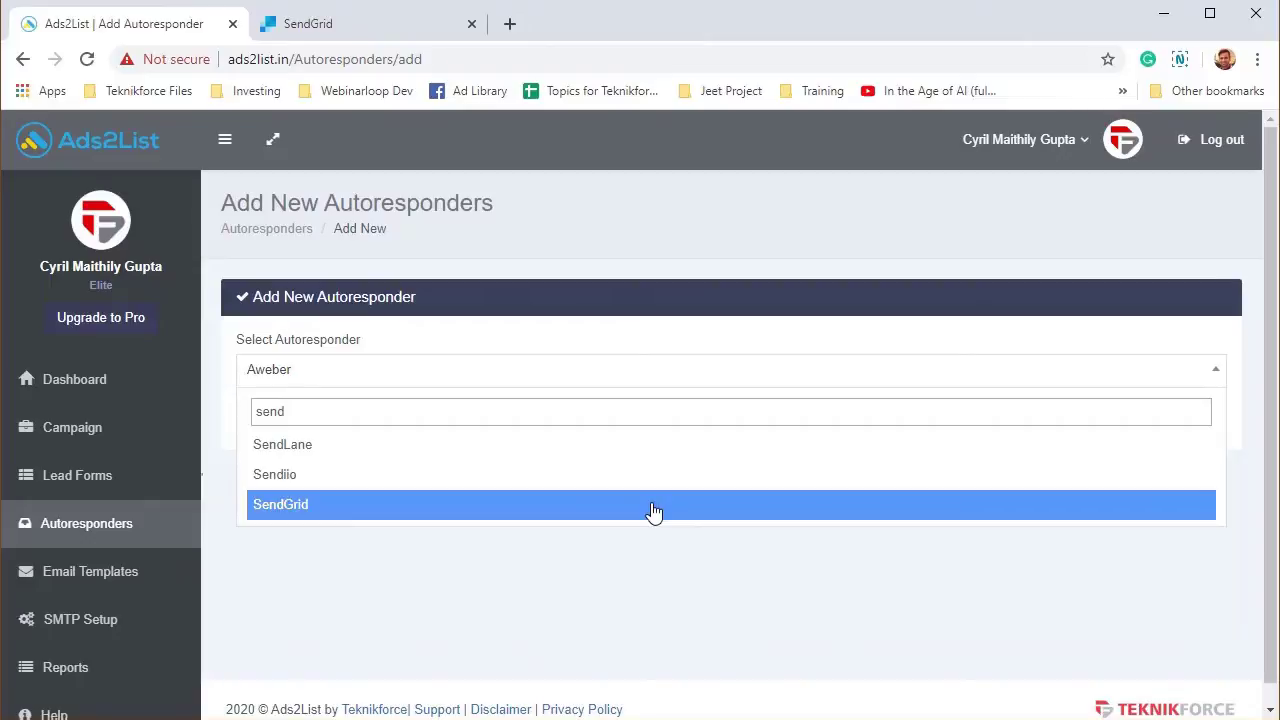
left_click(653, 508)
left_click(303, 444)
left_click(628, 605)
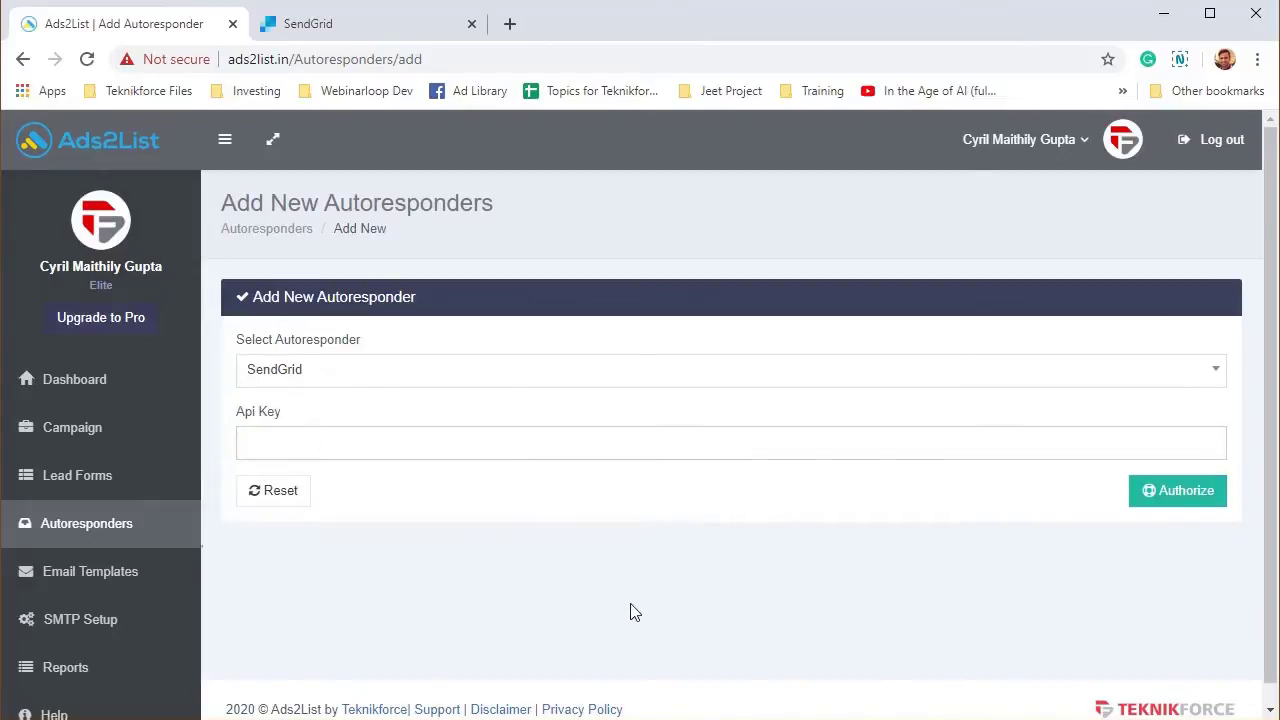
- Switch to SendGrid and set up a new API key with Restricted Access, trying to create it without a name
left_click(355, 25)
left_click(1133, 160)
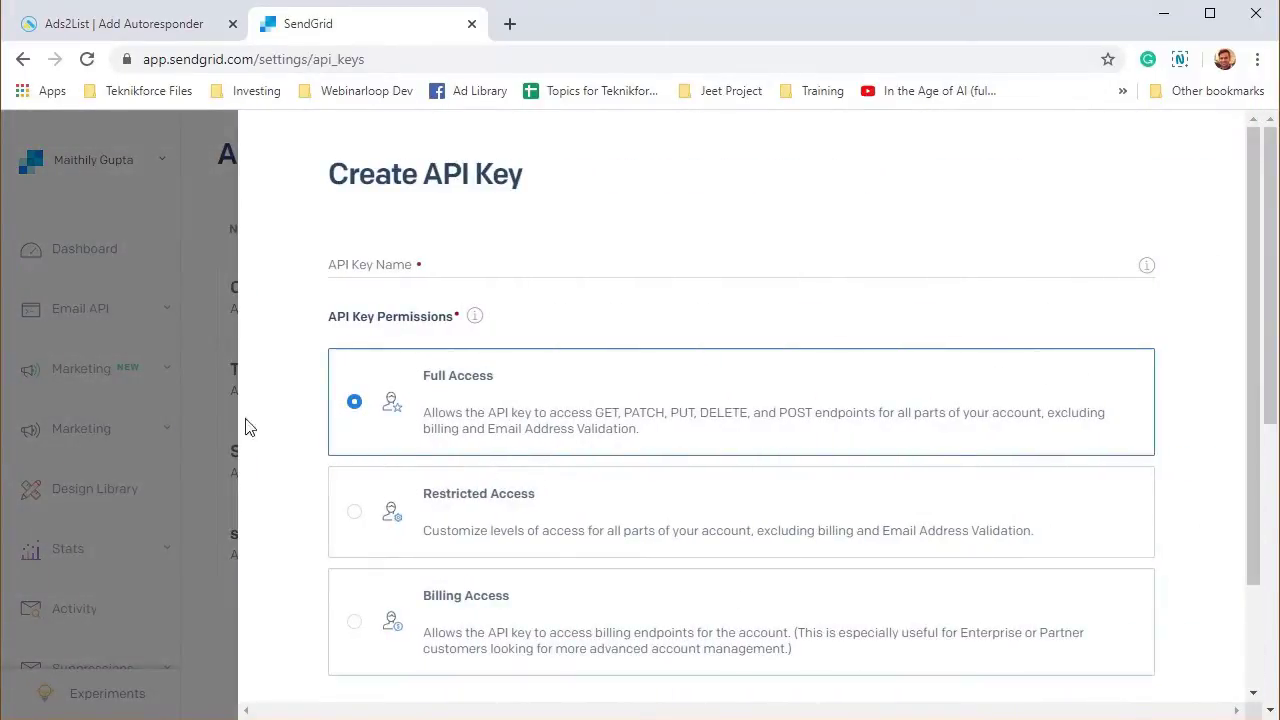
left_click(480, 511)
scroll(949, 251, "down", 10)
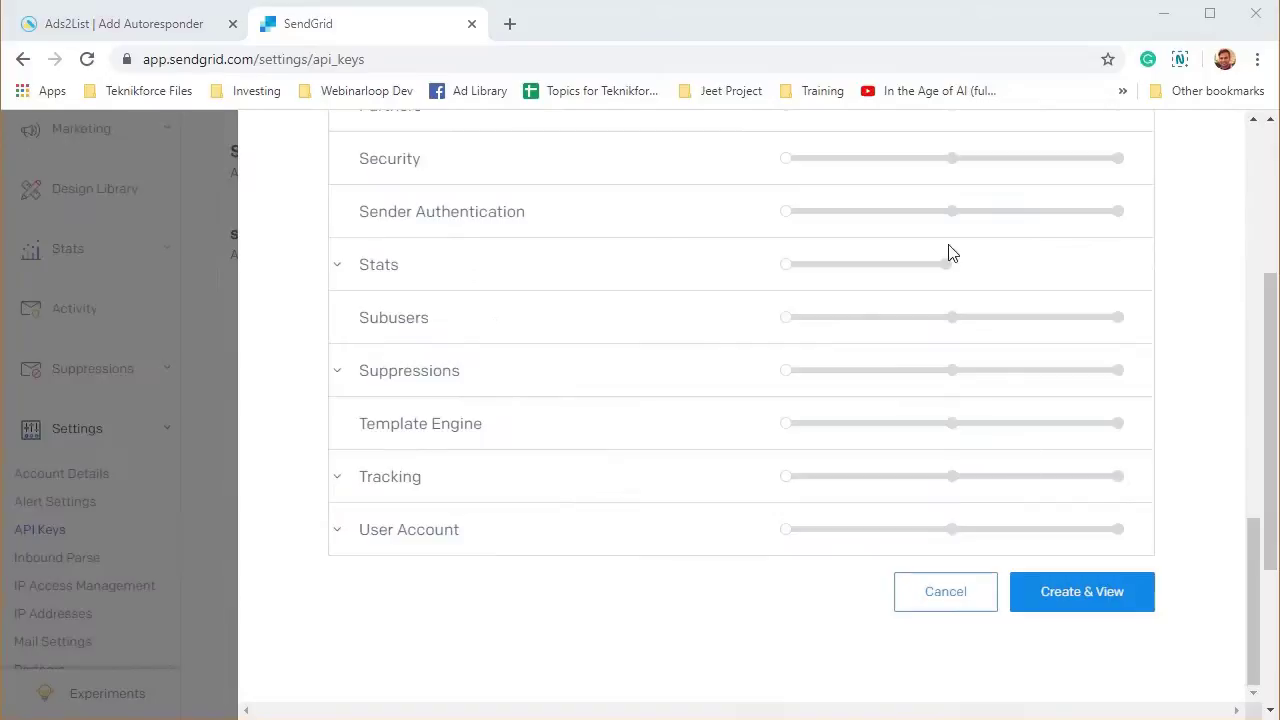
left_click(1096, 594)
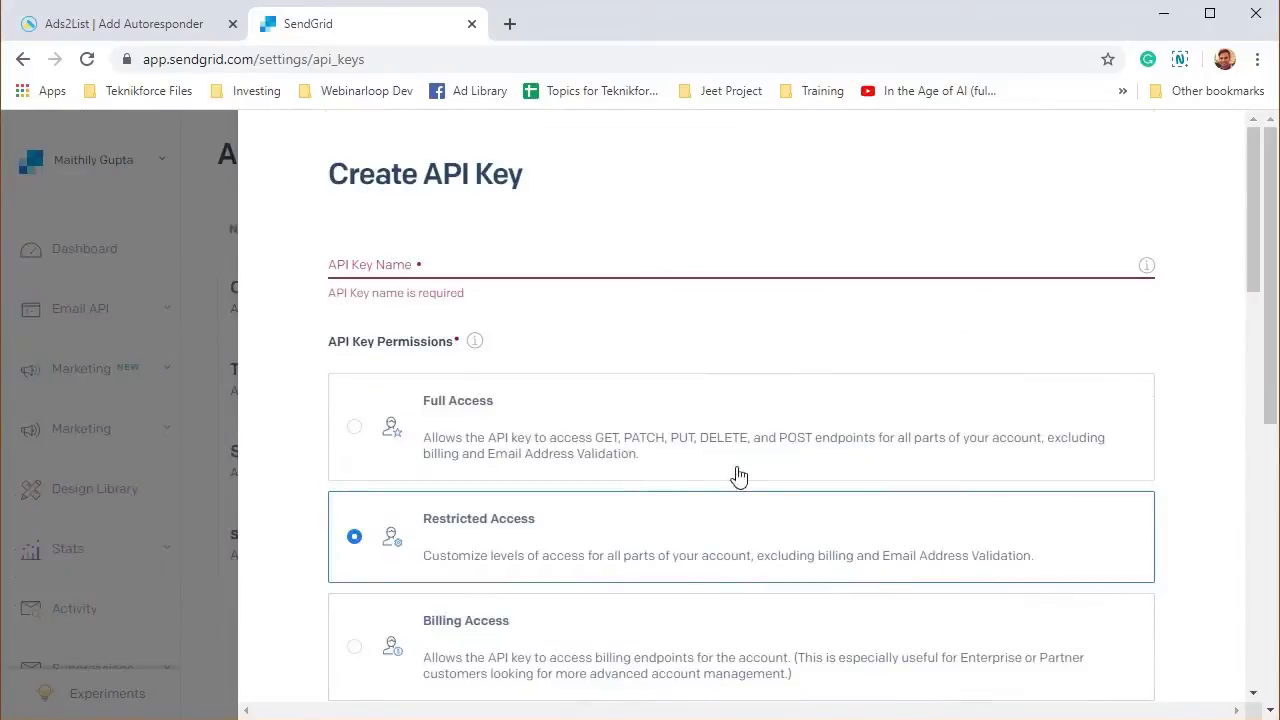
- Create the restricted API key under the name Tet and copy the generated key
left_click(534, 268)
type("Tes")
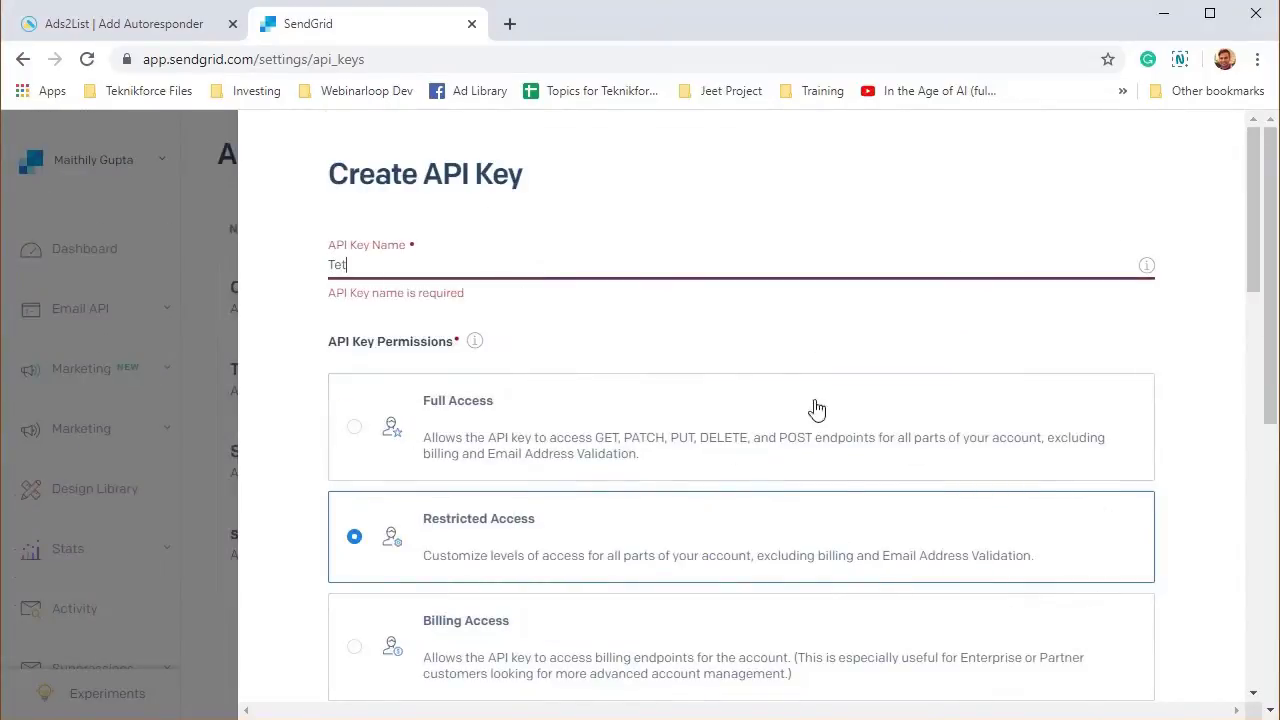
scroll(966, 254, "down", 10)
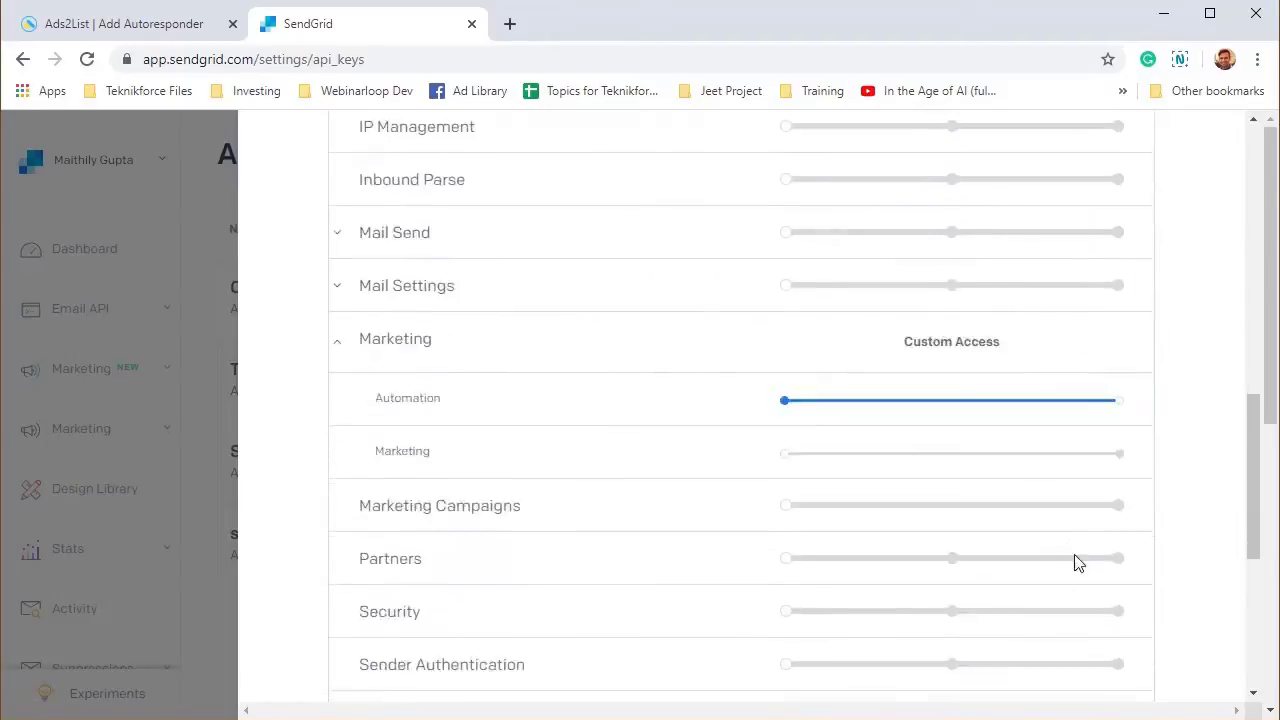
left_click(1108, 605)
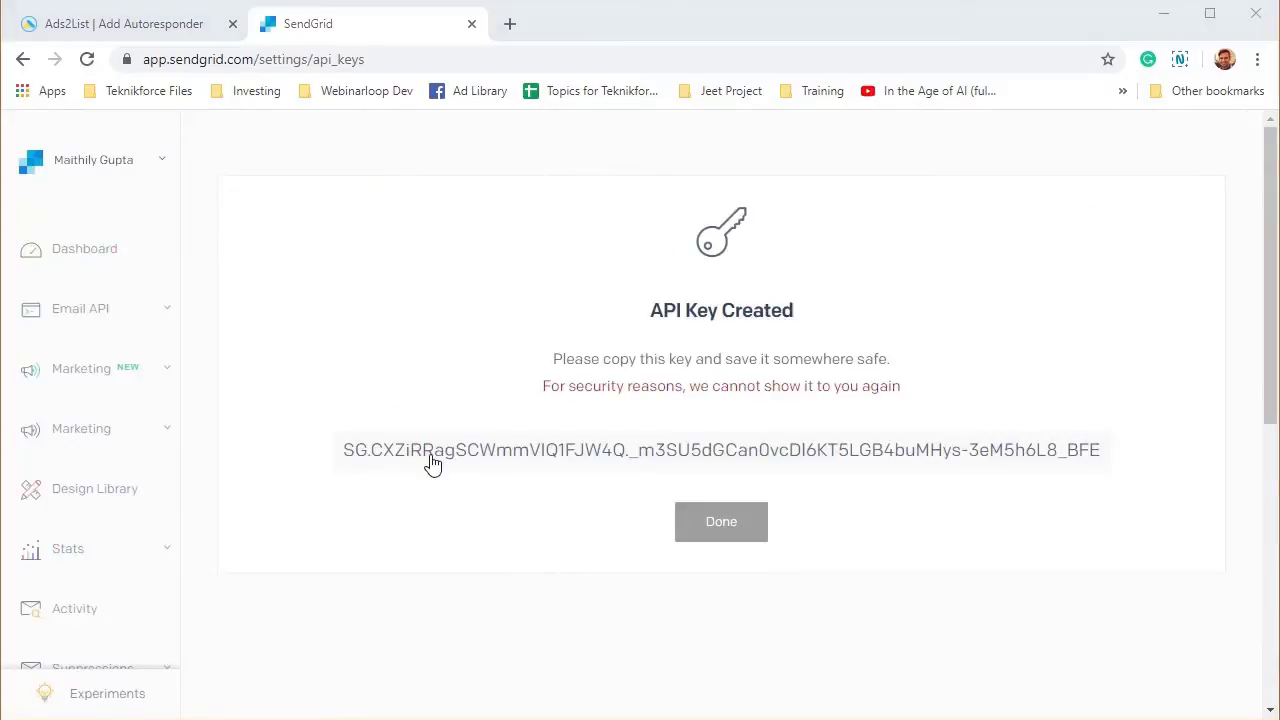
left_click(362, 452)
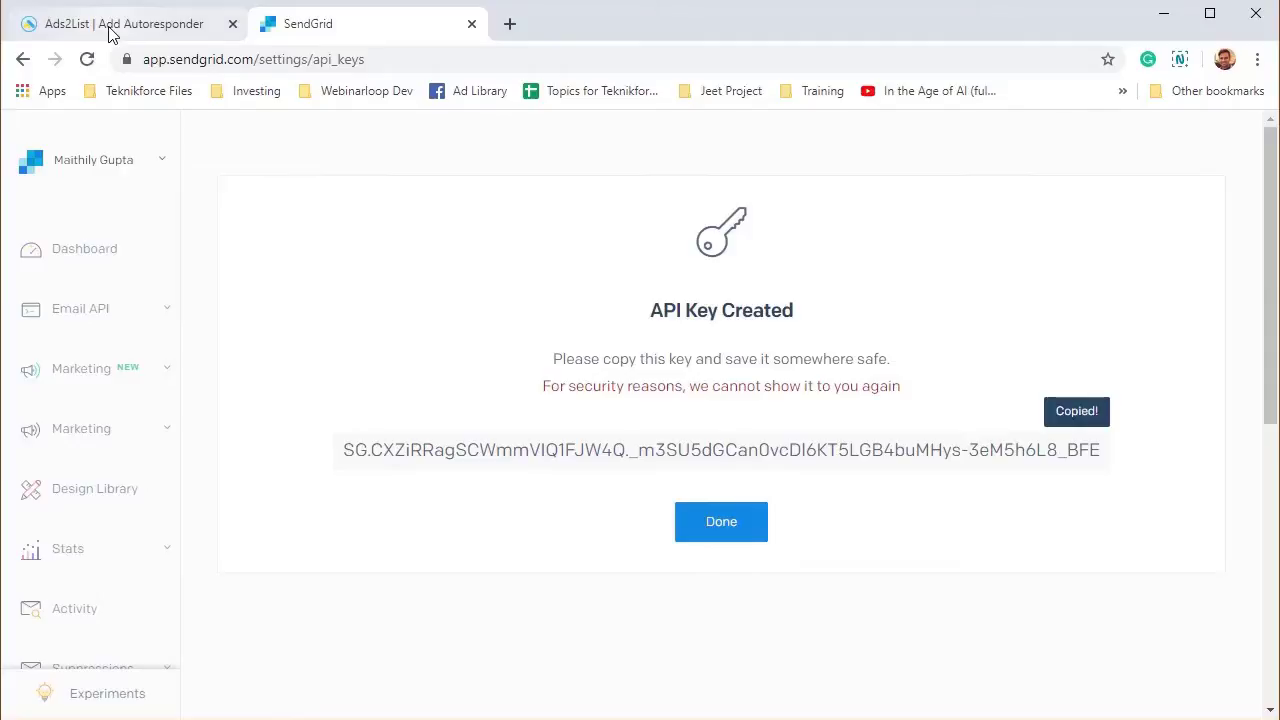
- Switch back to Ads2List, authorize SendGrid by pasting the API key, and sync the new account's lists
left_click(215, 24)
left_click(587, 437)
key("ctrl+v")
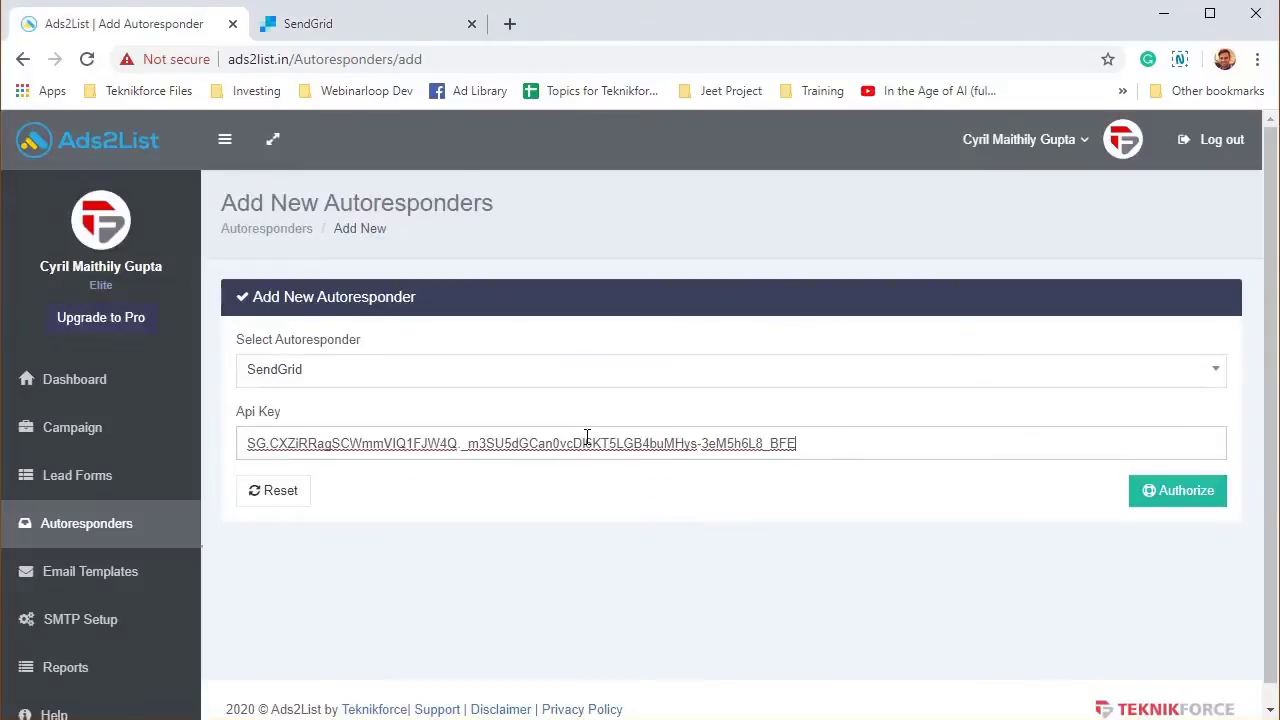
left_click(1186, 492)
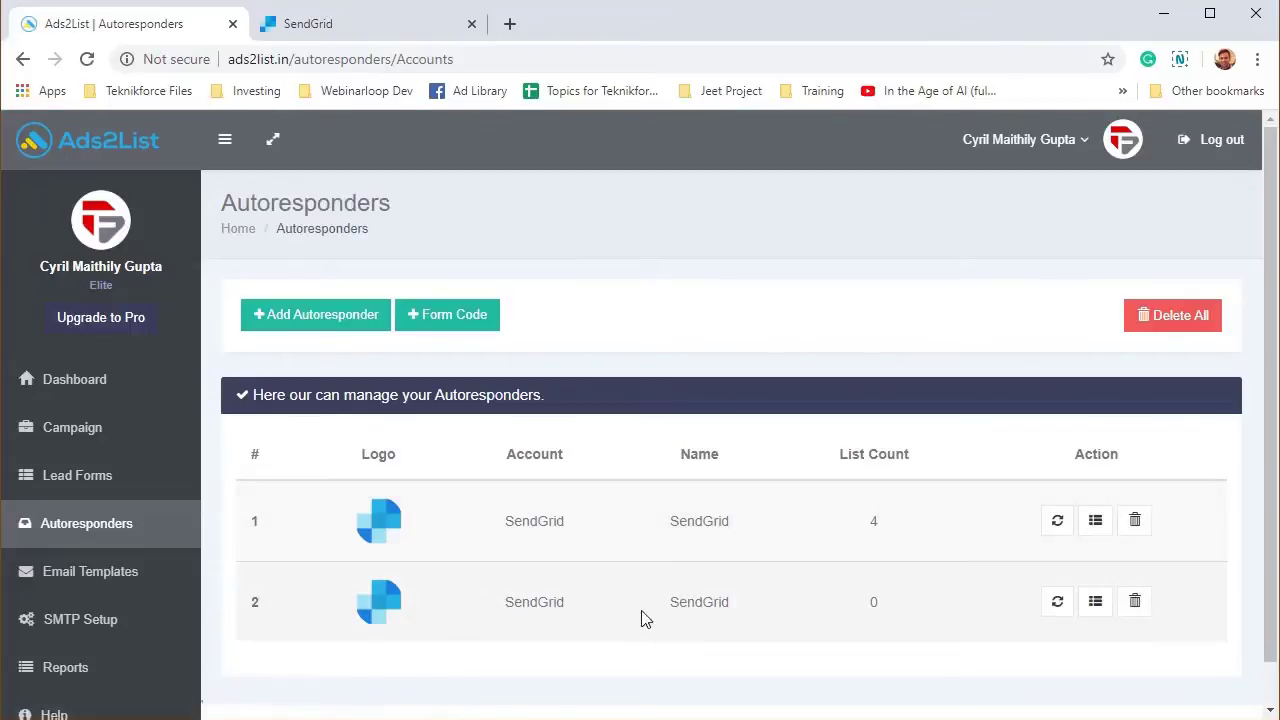
left_click(1057, 603)
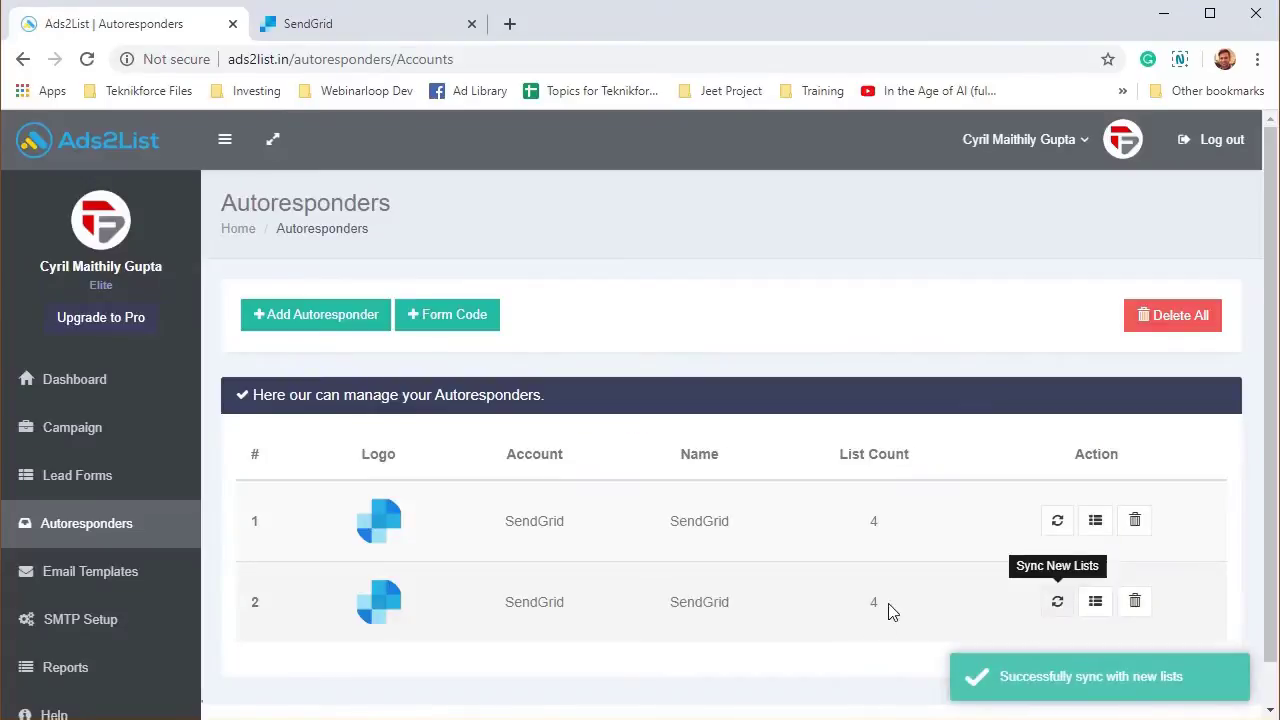
left_click_drag(890, 612, 866, 608)
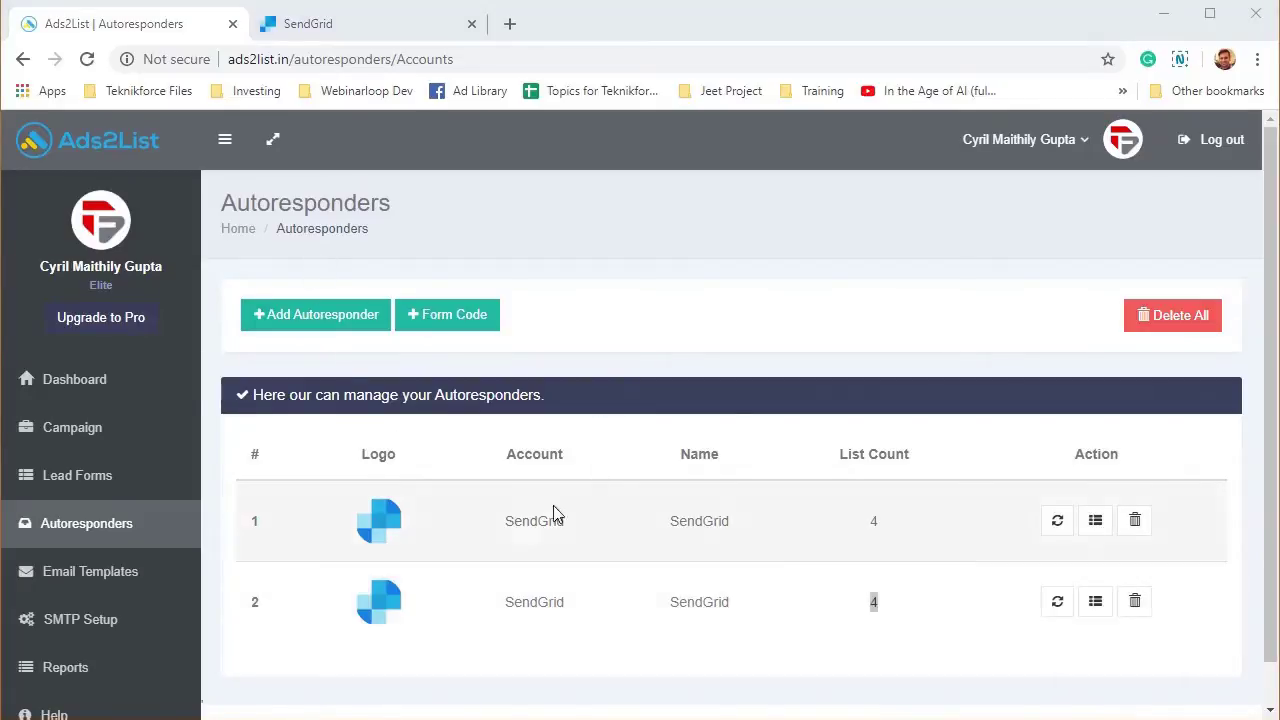
- Add a new lead form named "My lead form"
scroll(150, 620, "down", 1)
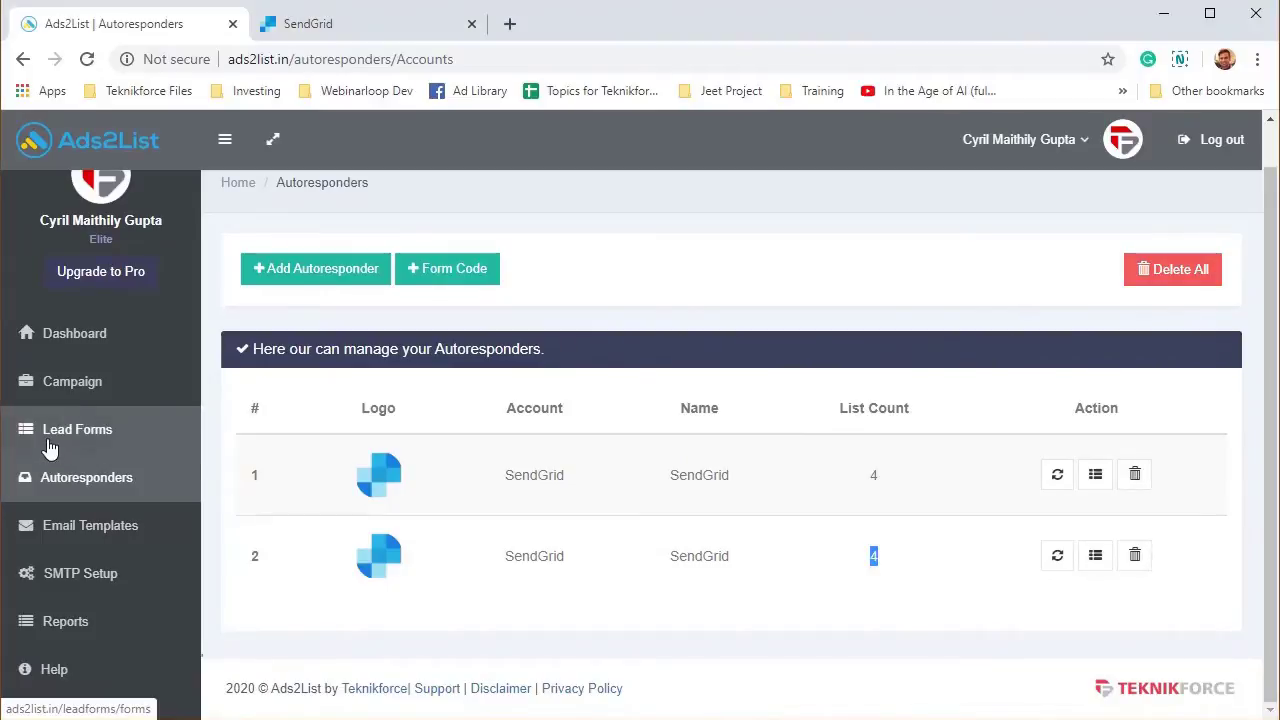
left_click(50, 447)
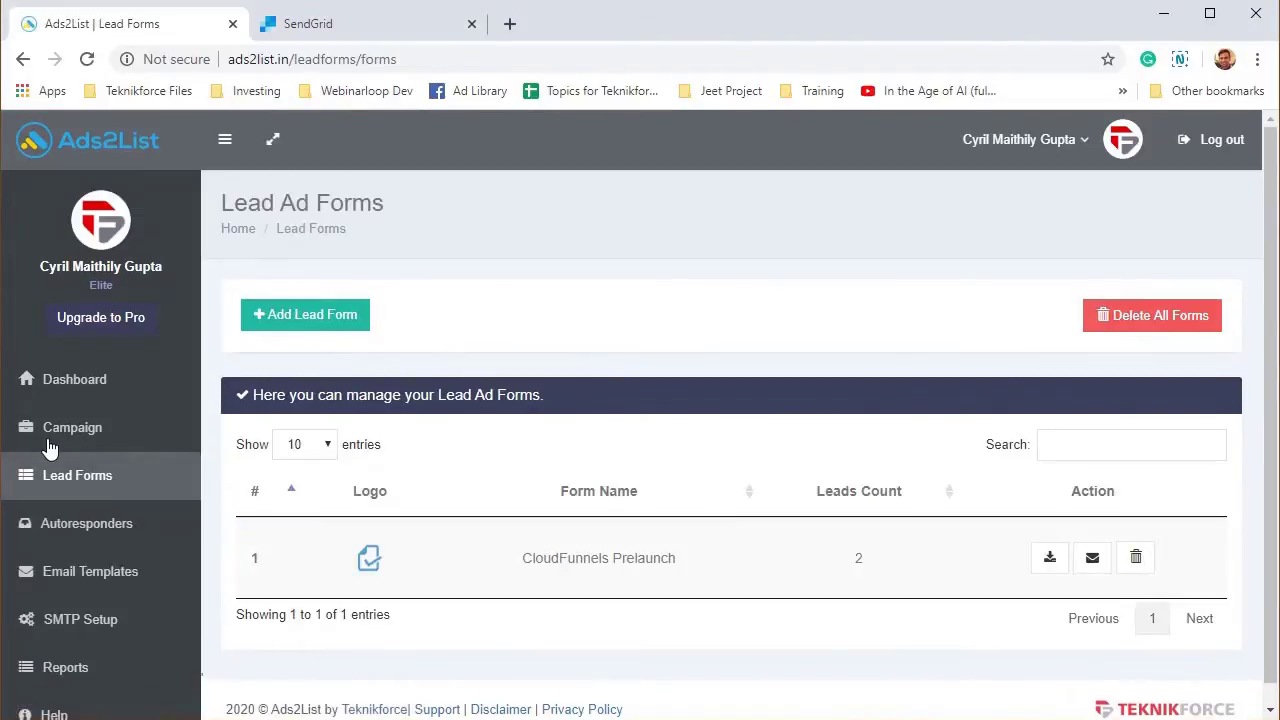
scroll(594, 491, "down", 1)
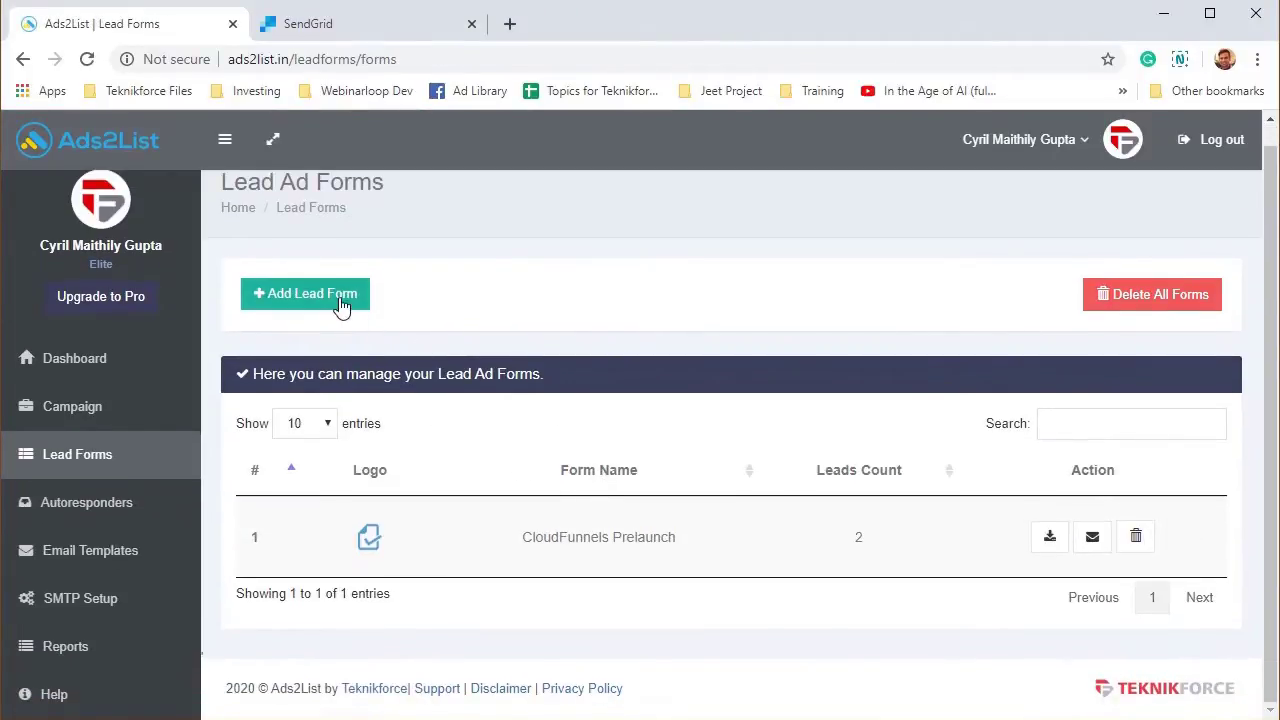
left_click(285, 300)
left_click(973, 370)
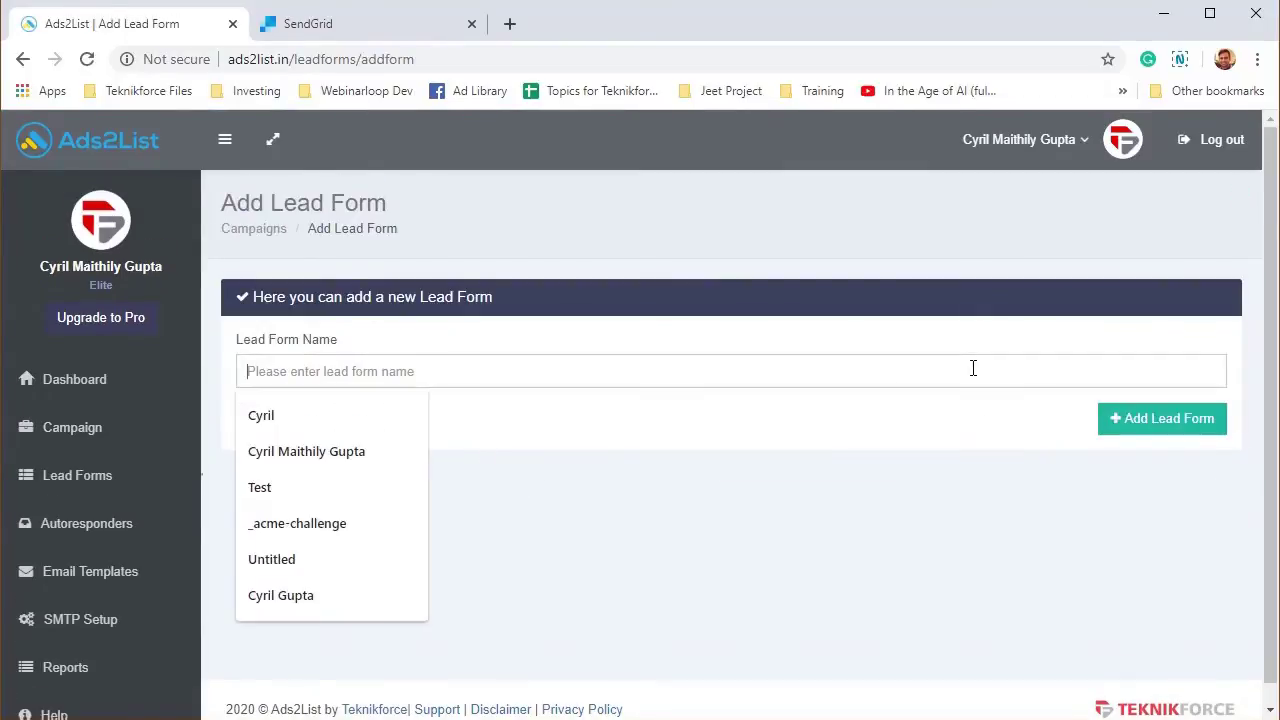
type("My lead form")
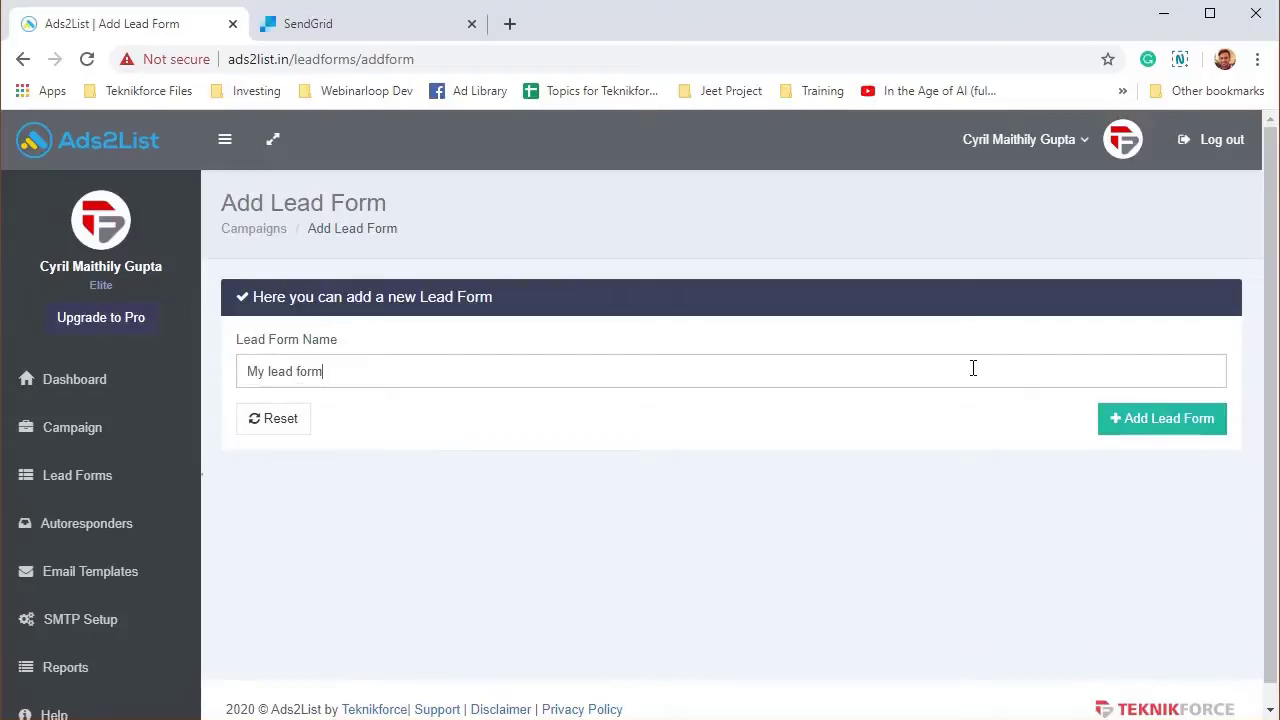
left_click(1177, 420)
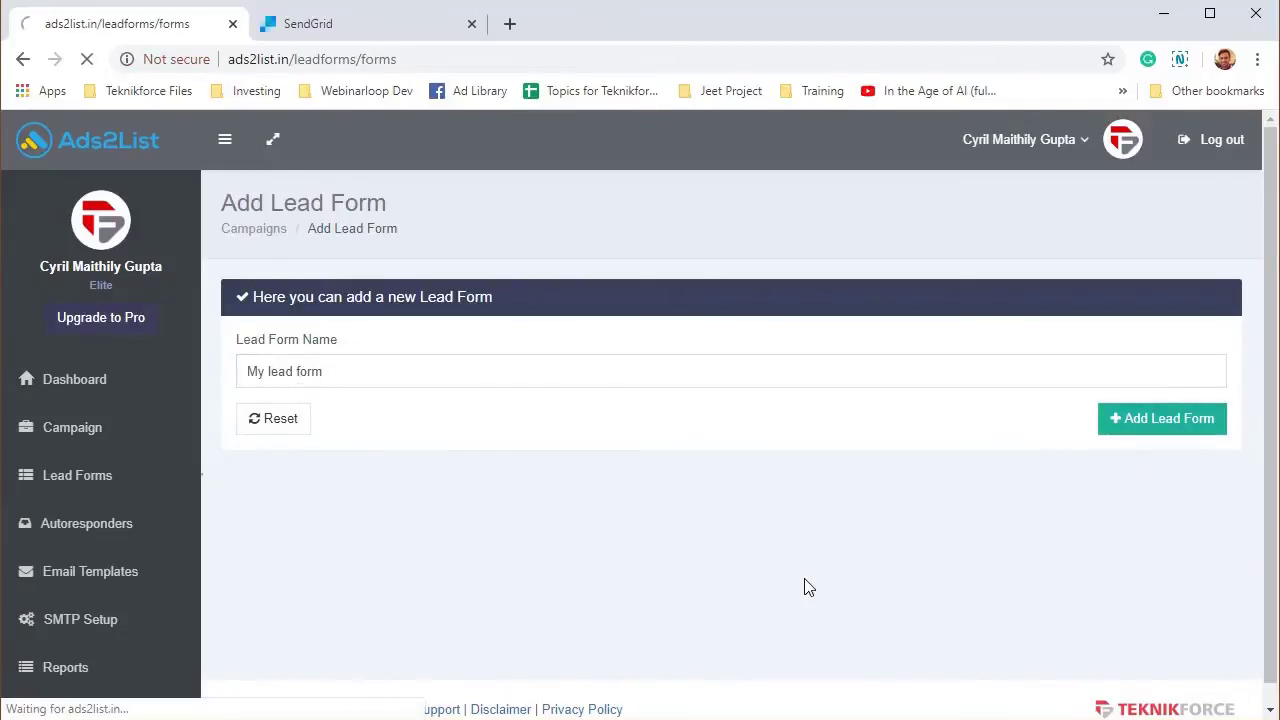
scroll(583, 553, "down", 1)
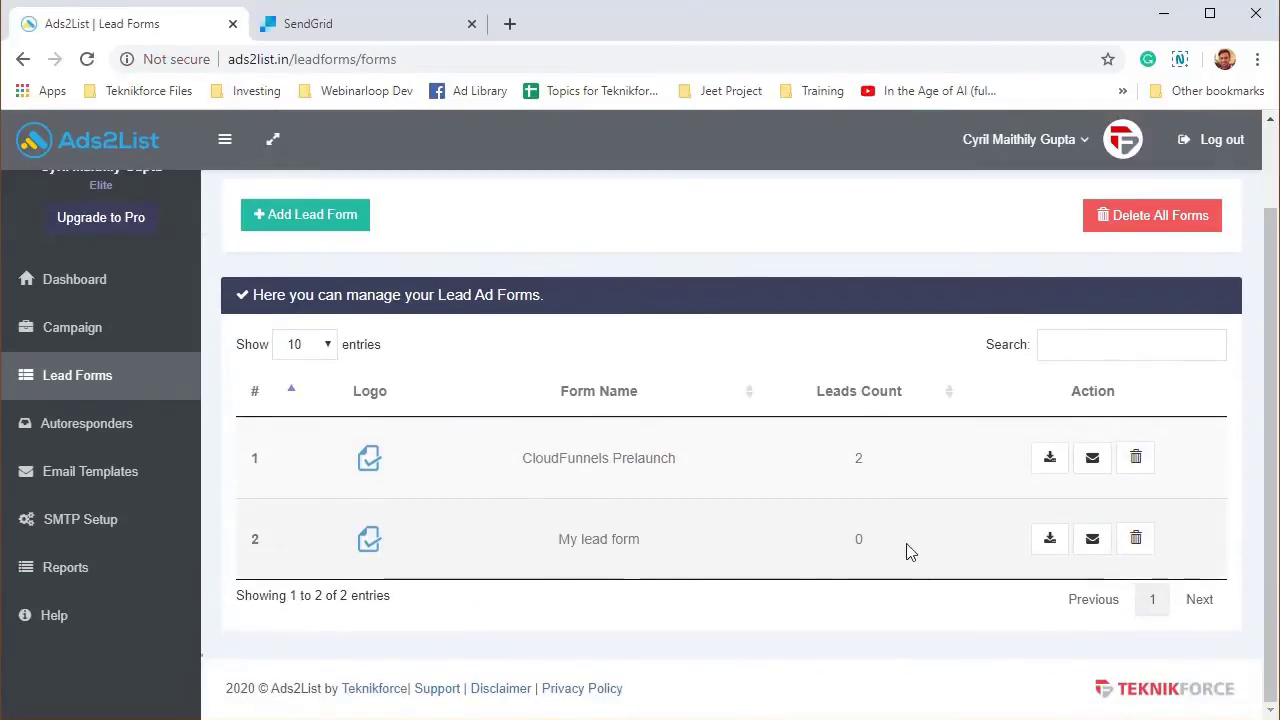
- Start a new campaign named "My lead form" and assign the lead form "My lead form" to it
left_click(118, 328)
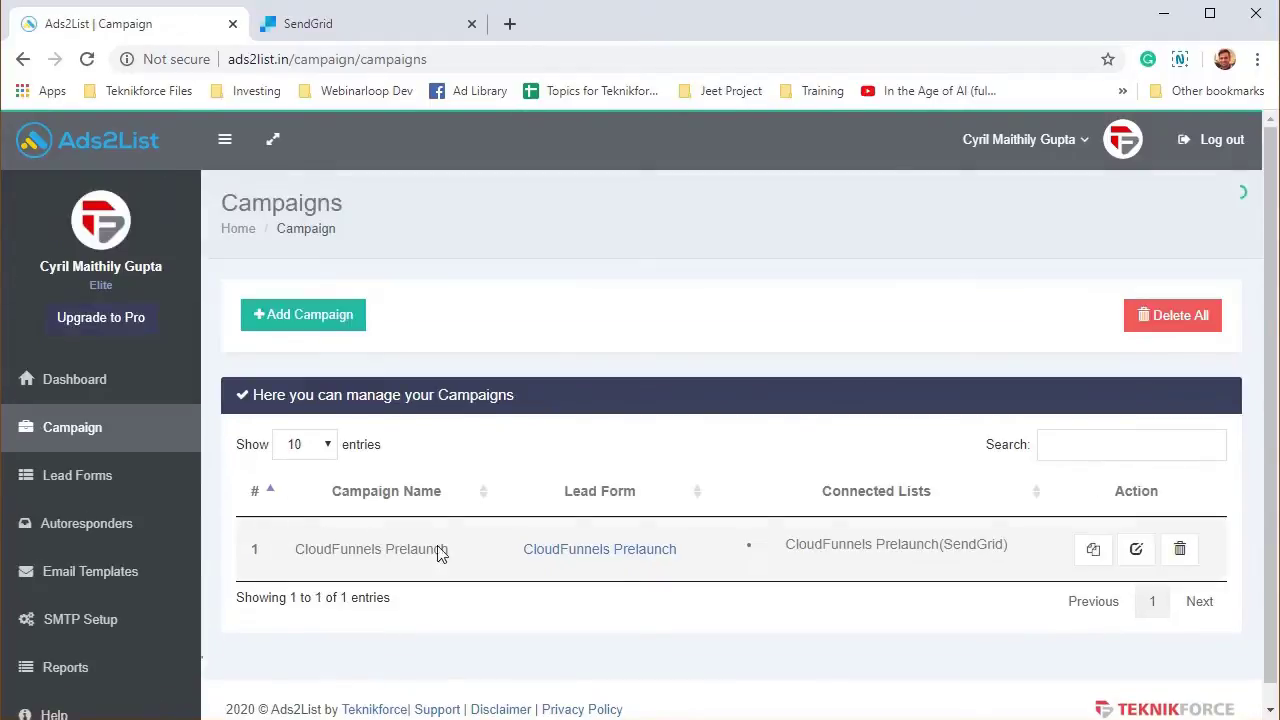
left_click(325, 334)
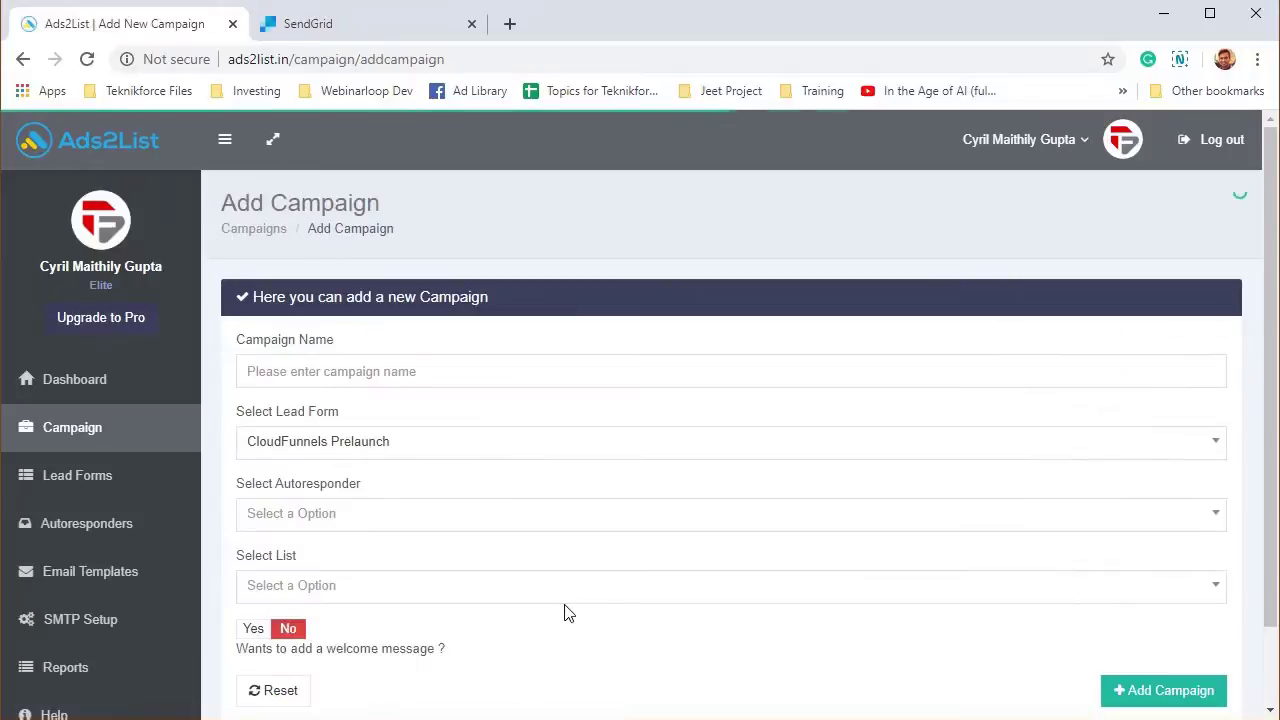
left_click(551, 363)
type("My")
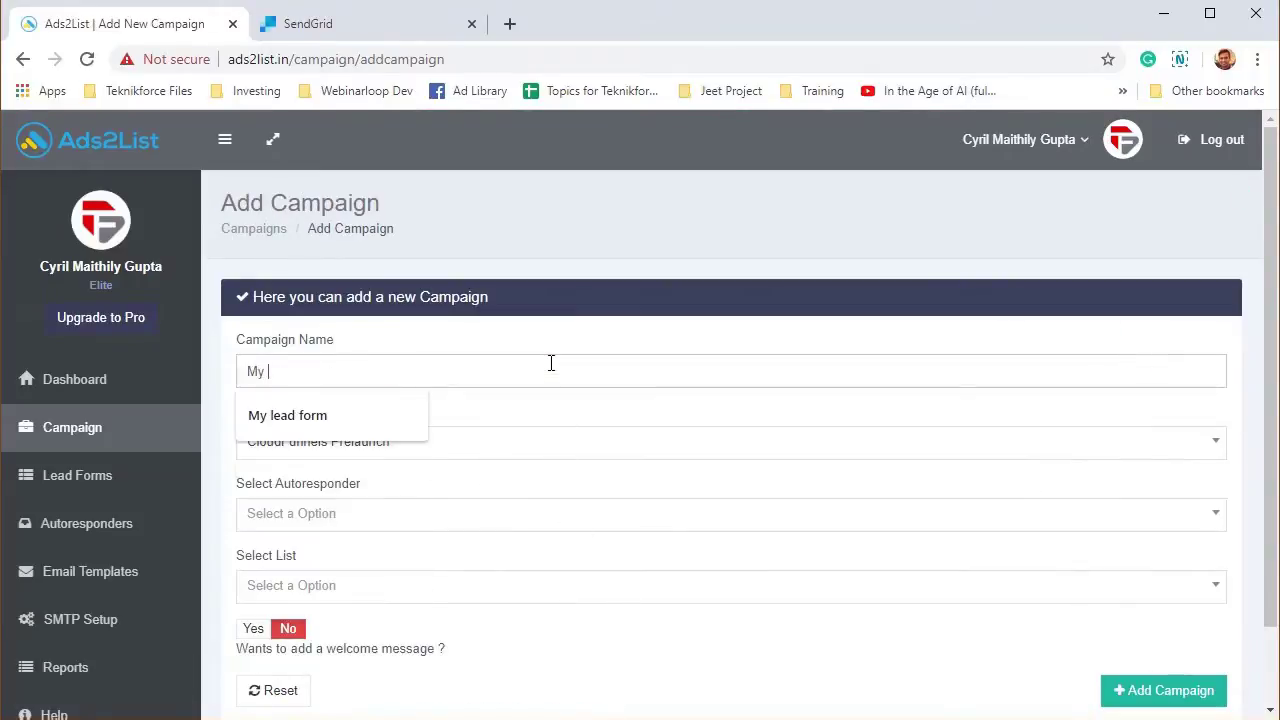
type(" lead form")
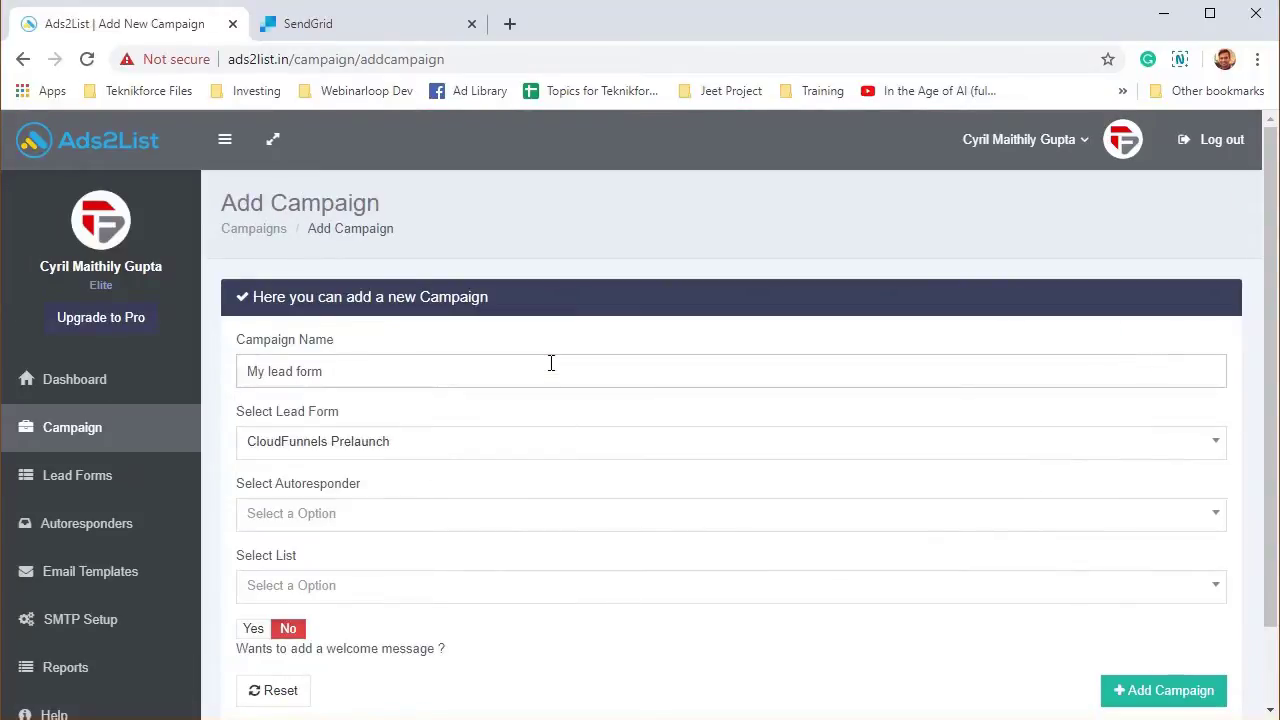
left_click(562, 450)
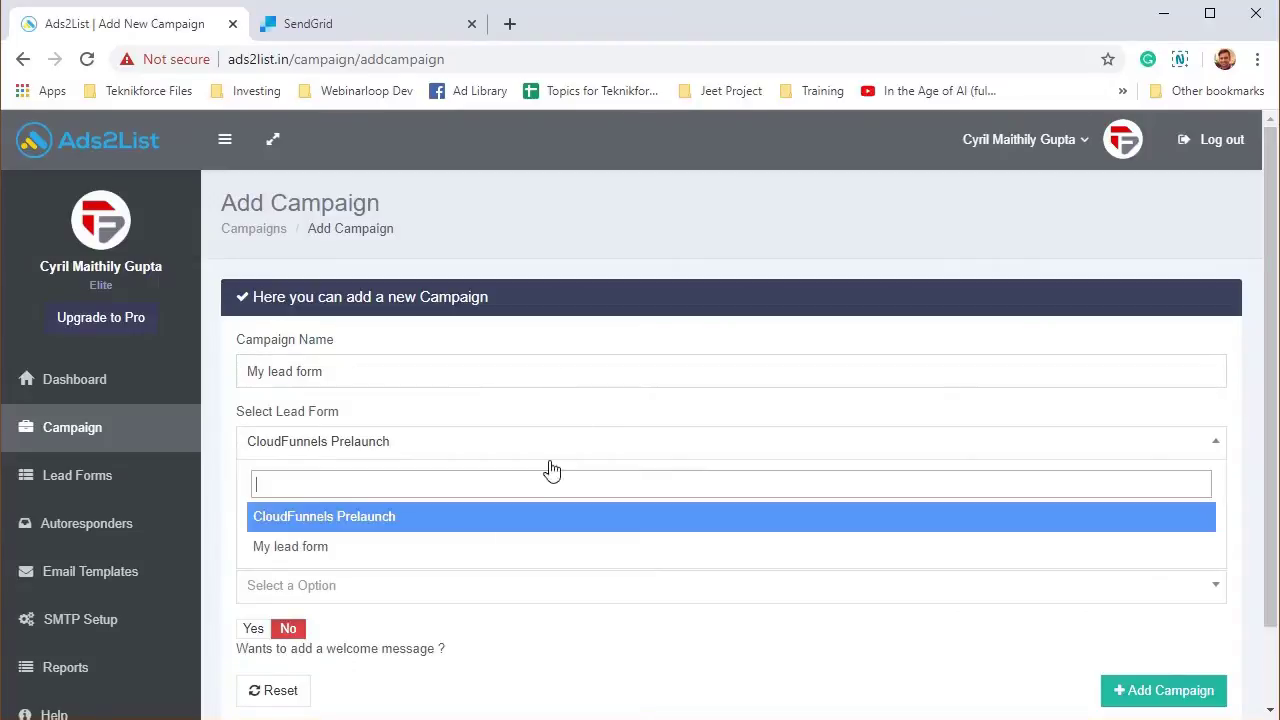
left_click(354, 558)
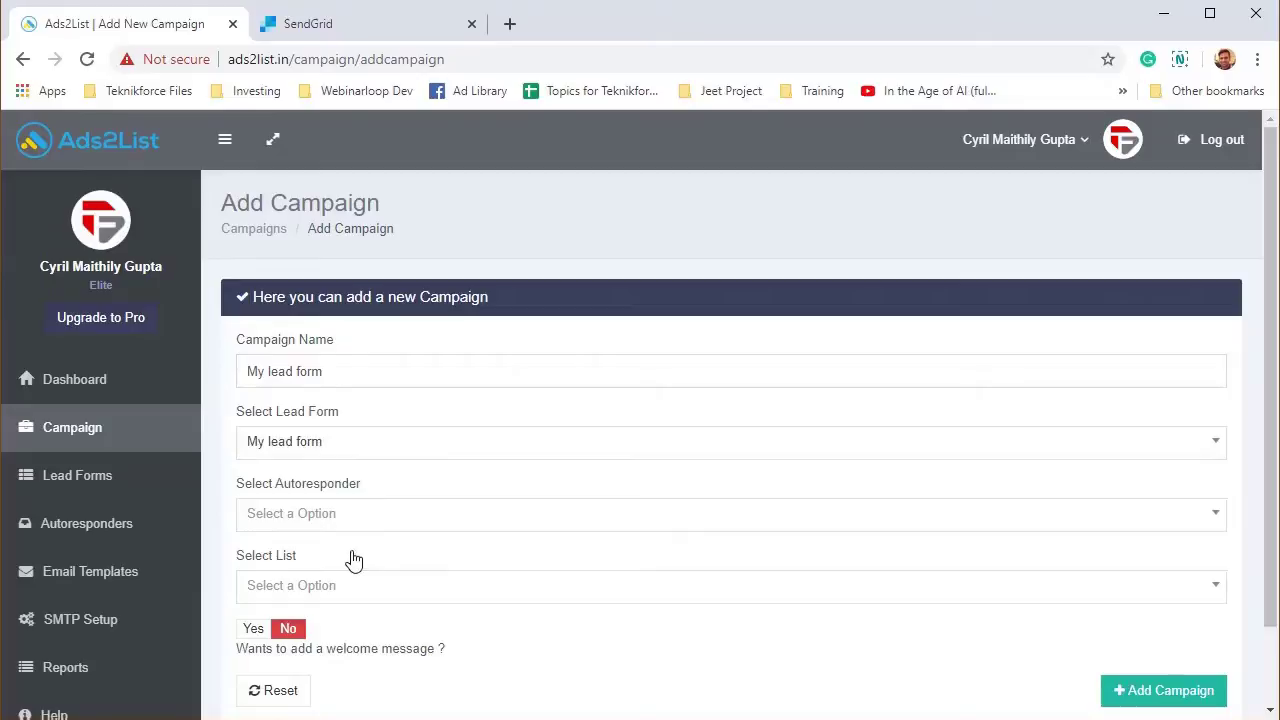
- Connect the campaign to the second SendGrid - SendGrid autoresponder and its CloudFunnels Prelaunch(SendGrid) list
scroll(294, 523, "down", 1)
left_click(300, 426)
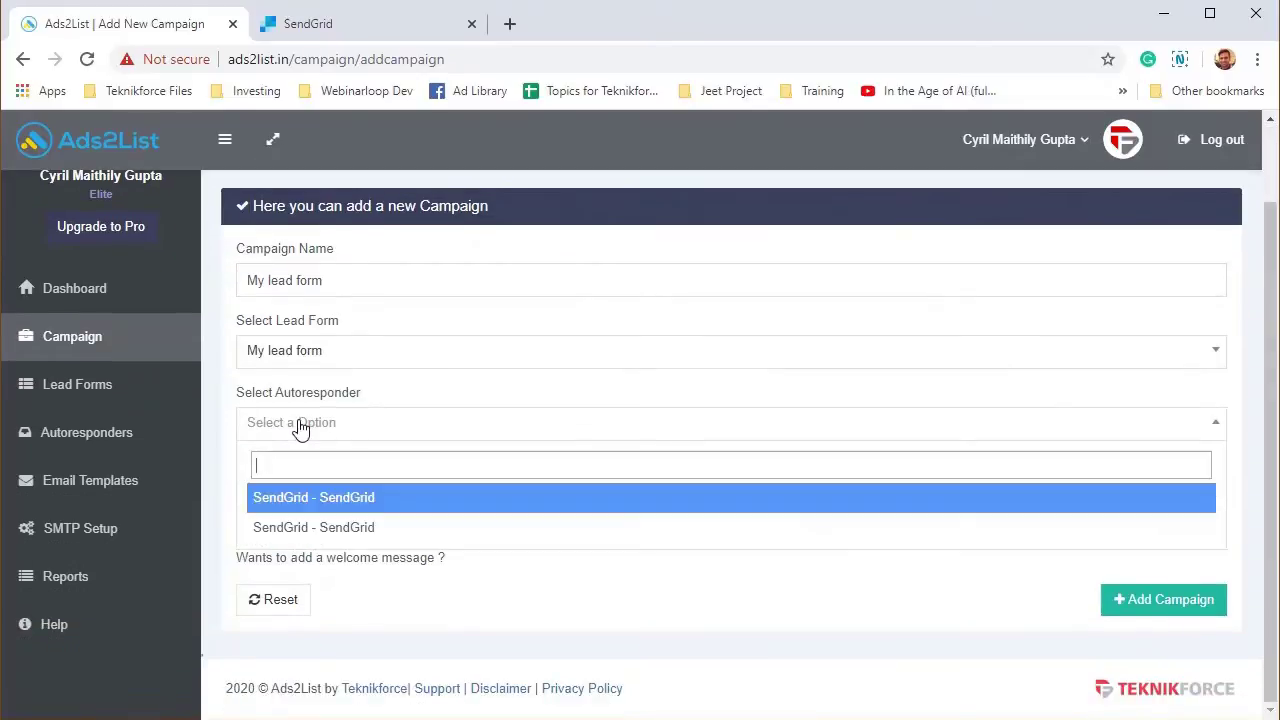
left_click(352, 530)
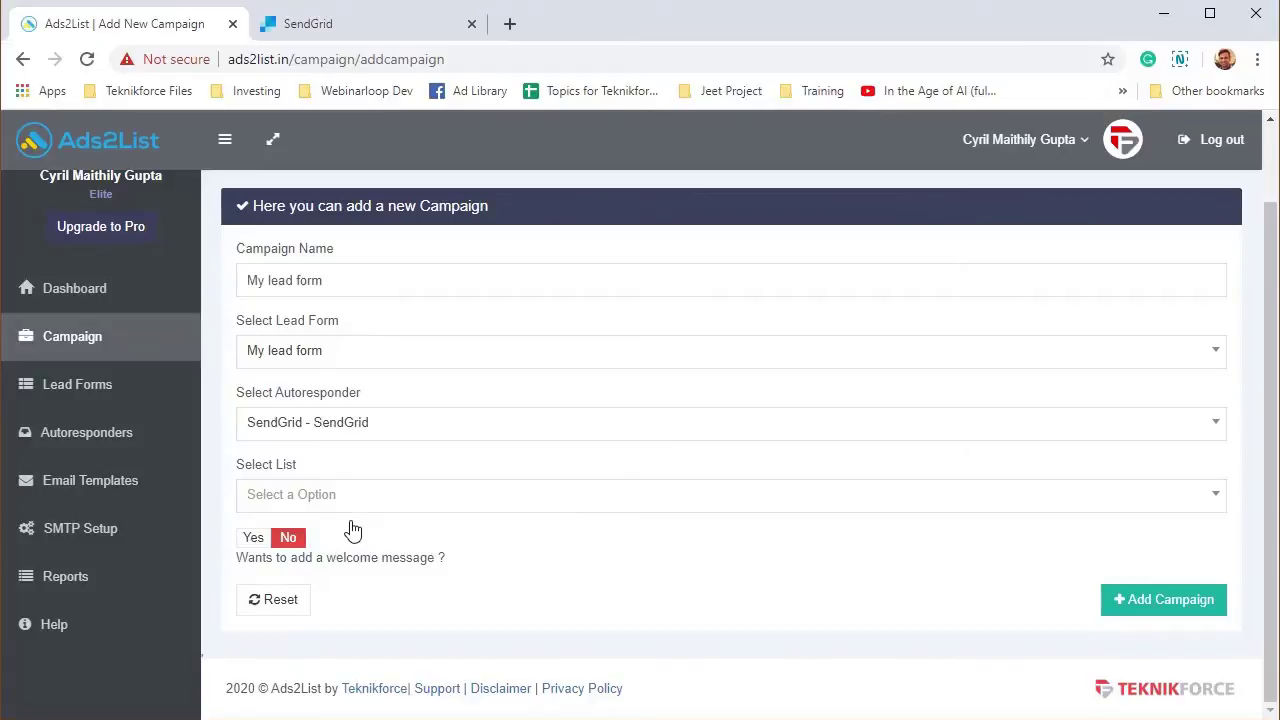
left_click(448, 494)
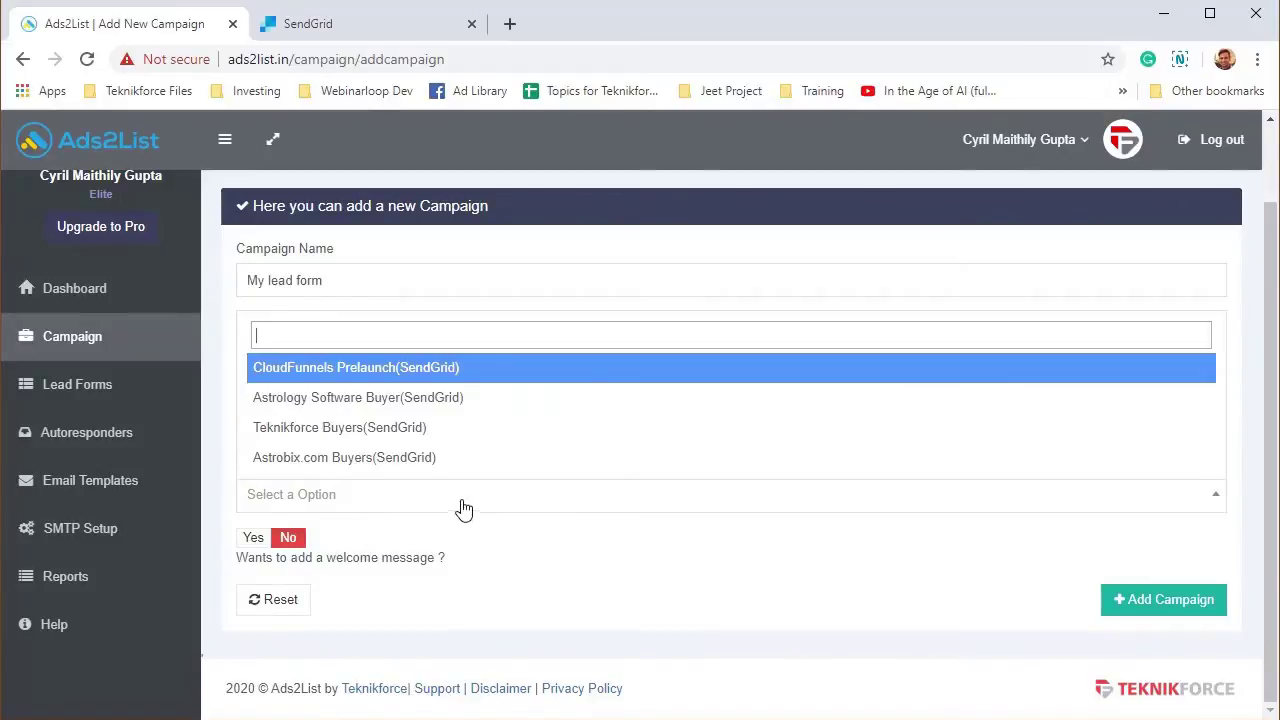
left_click(427, 370)
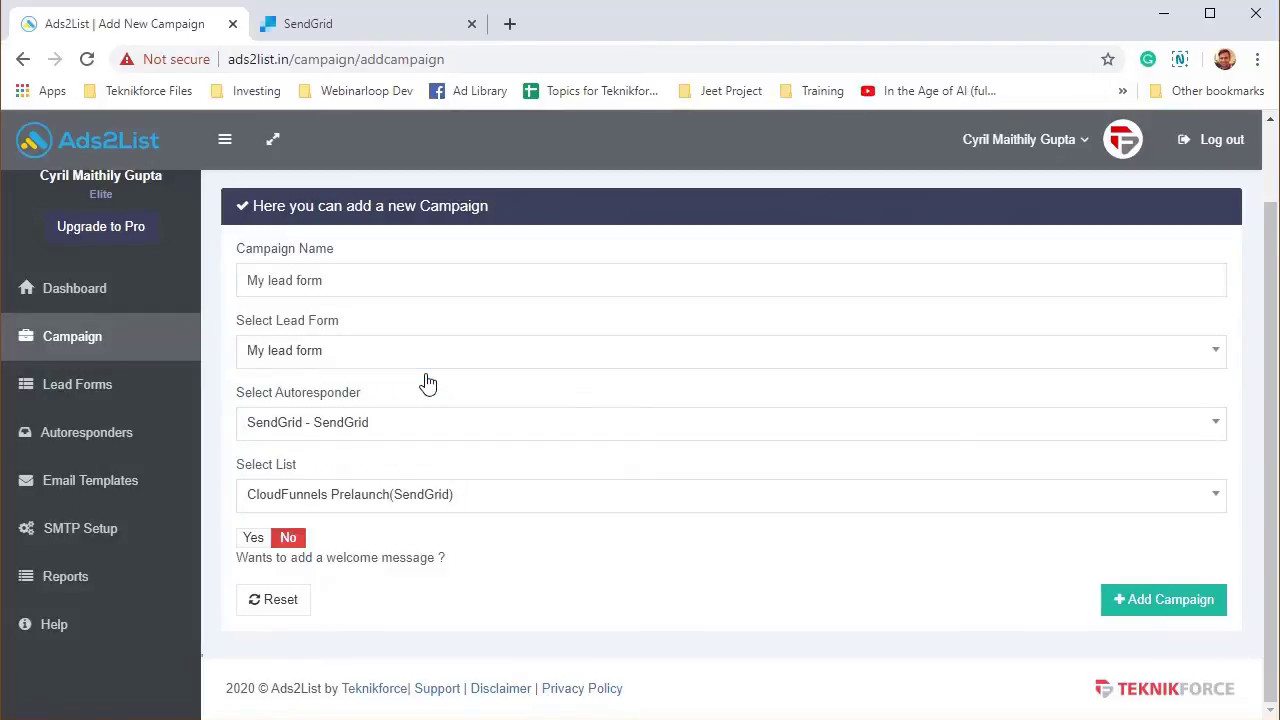
left_click(568, 500)
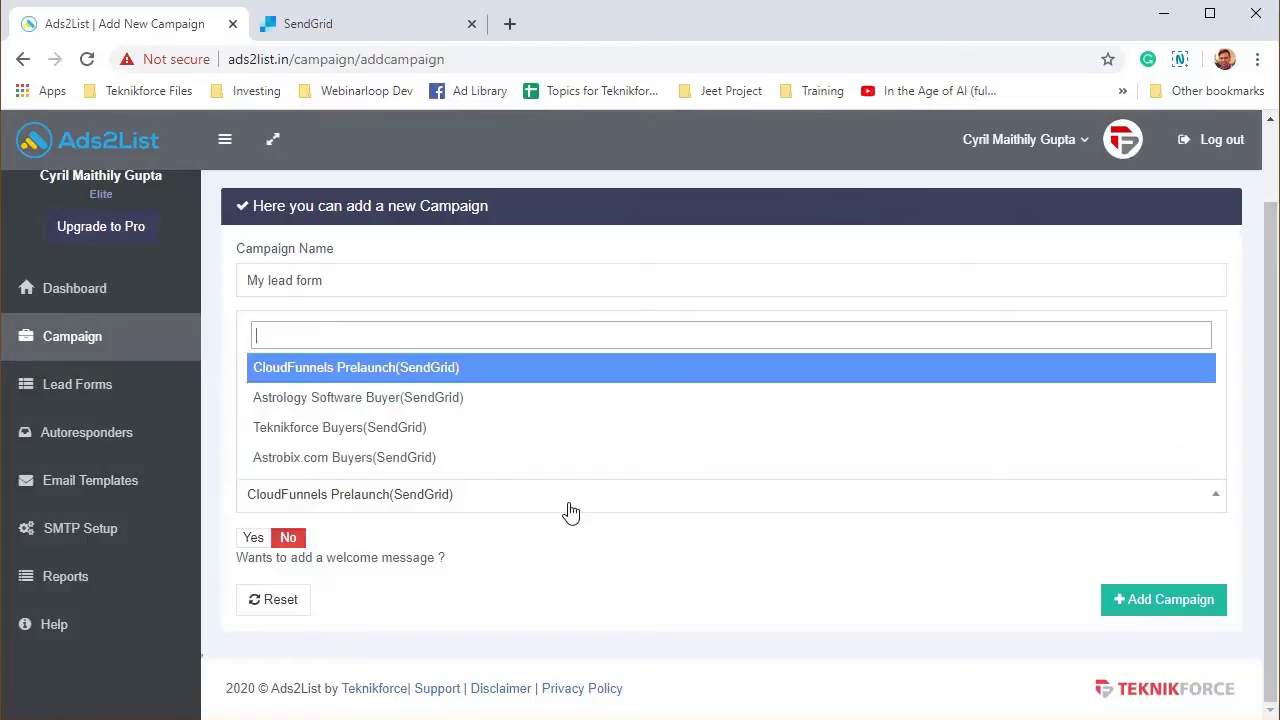
left_click(543, 378)
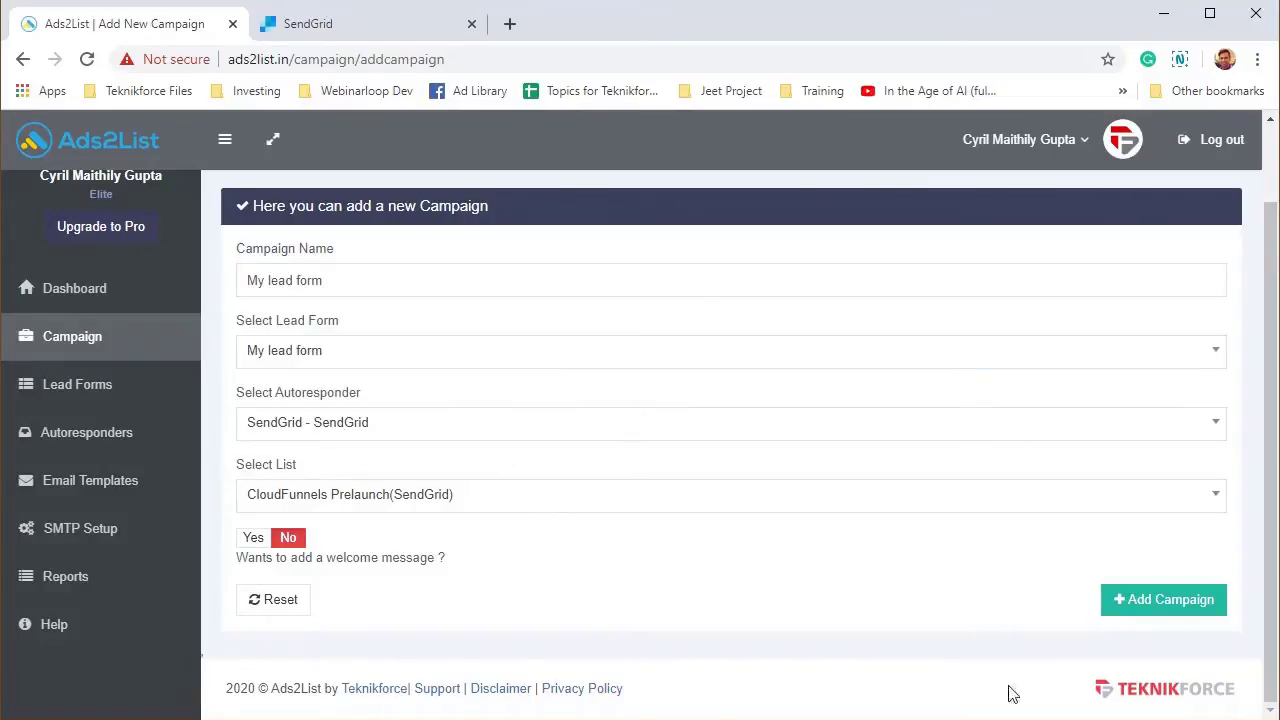
- Submit the new campaign and use the copy action of "My lead form" in the campaigns list
left_click(1125, 612)
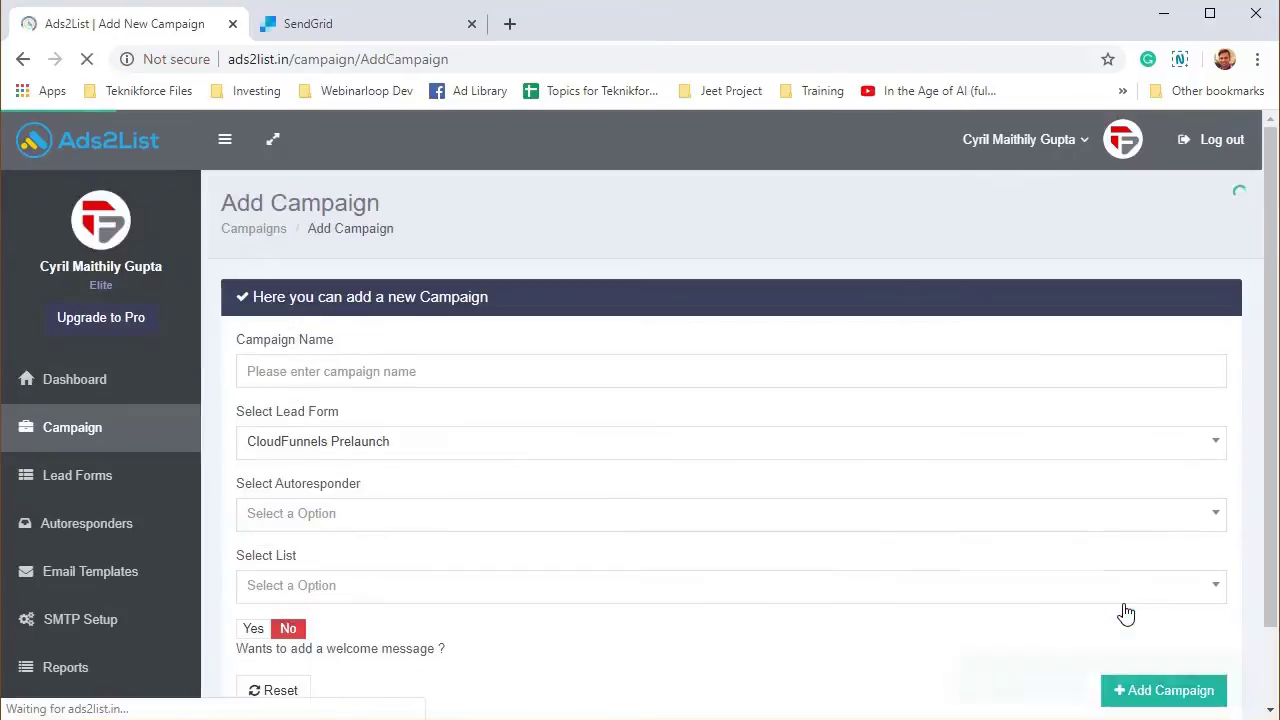
left_click(110, 442)
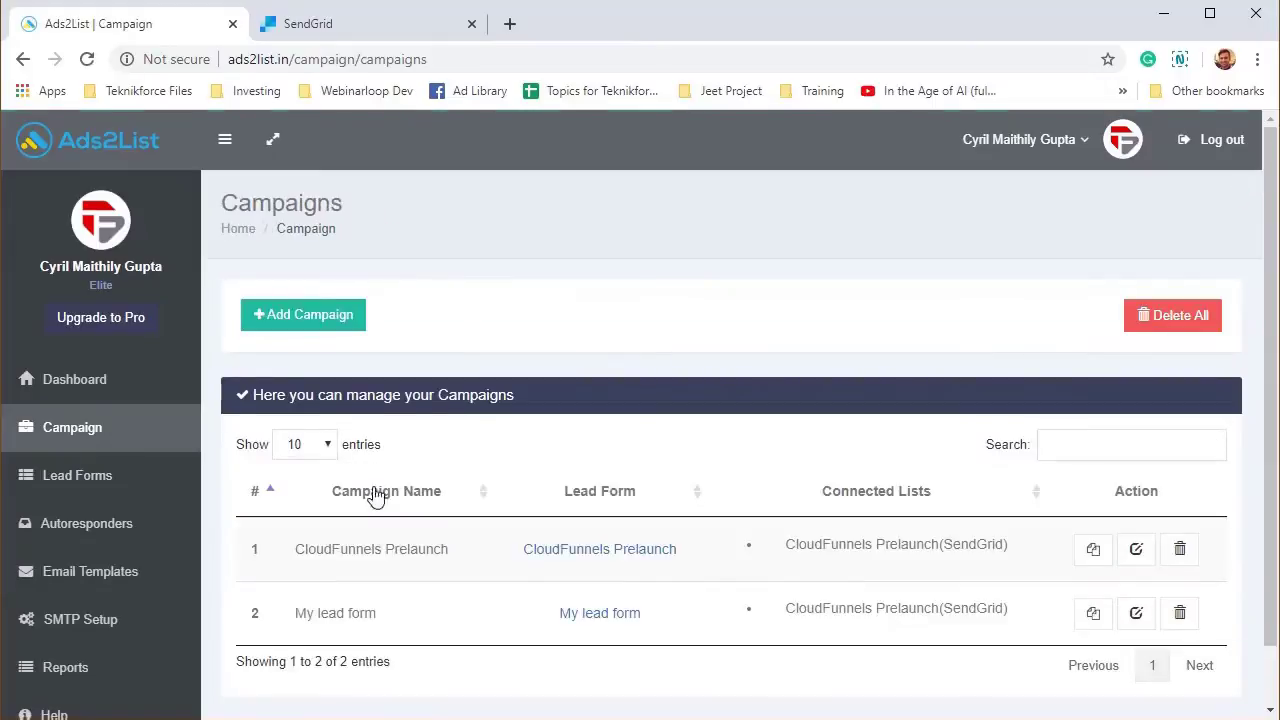
scroll(383, 487, "down", 1)
left_click_drag(316, 548, 418, 558)
left_click(420, 558)
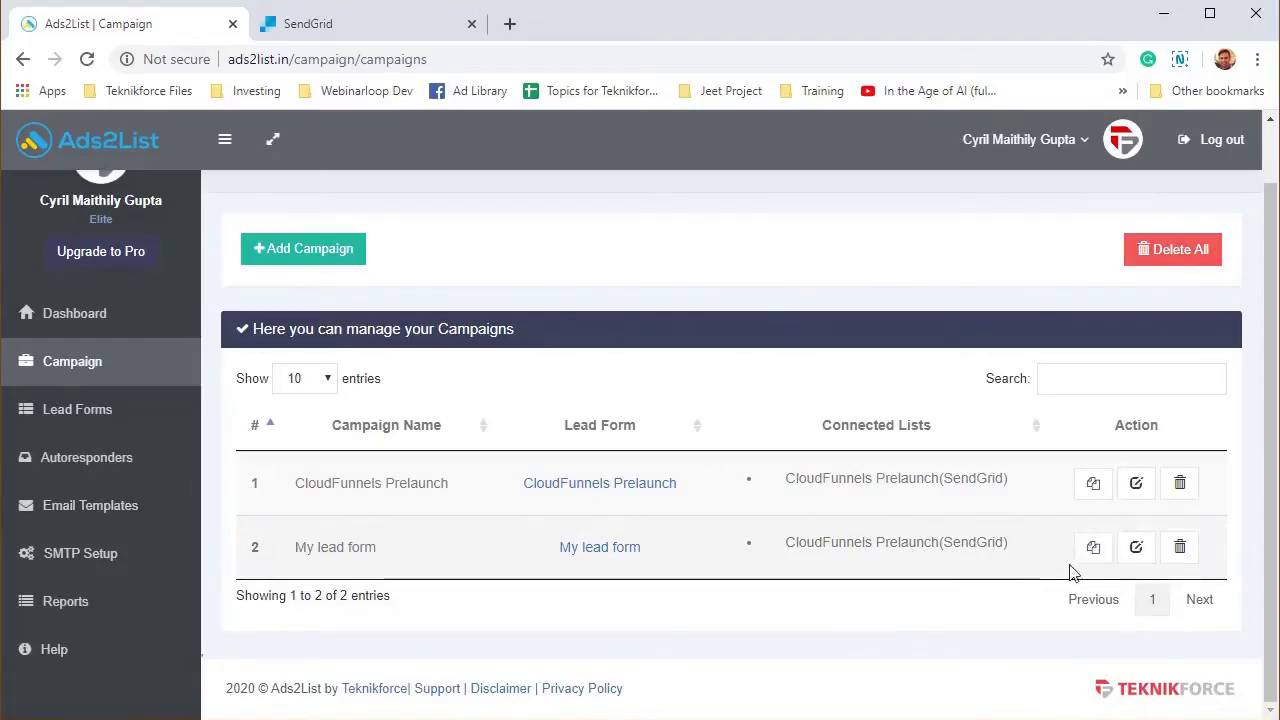
left_click(1093, 547)
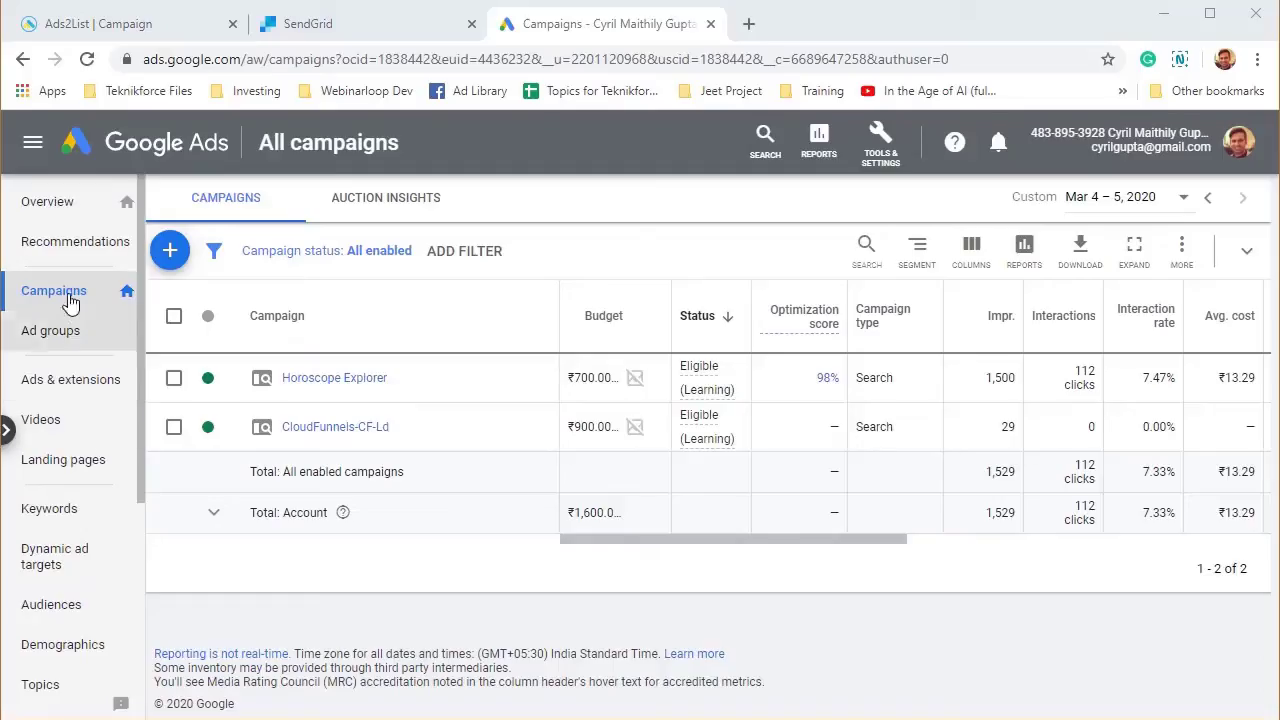
- Switch to Google Ads and start a new campaign with the Leads goal and the Search campaign type
left_click(170, 262)
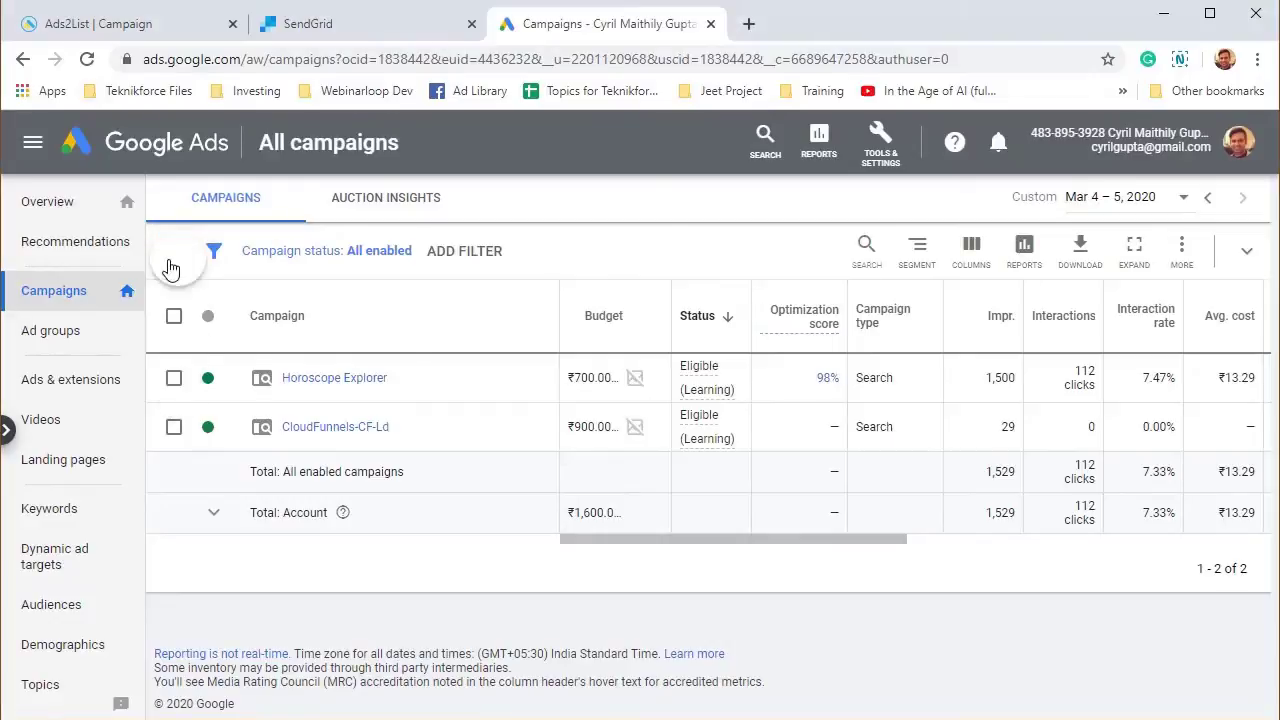
left_click(257, 327)
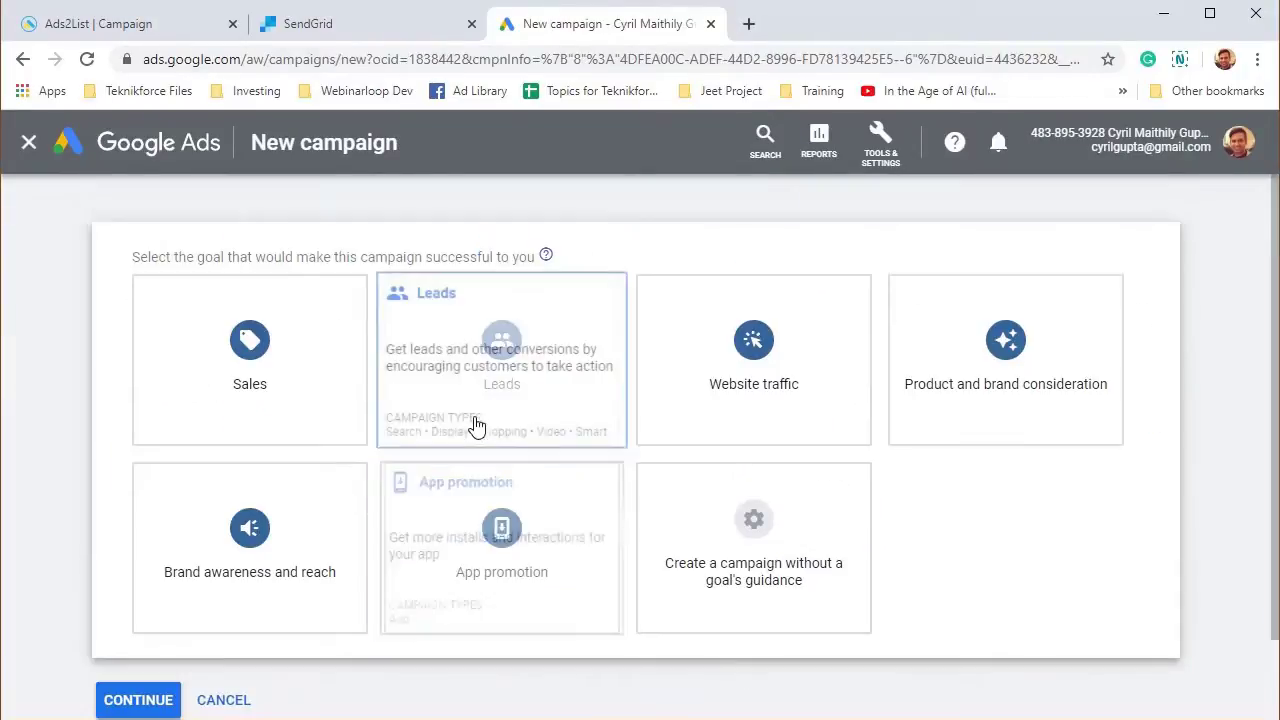
left_click(511, 387)
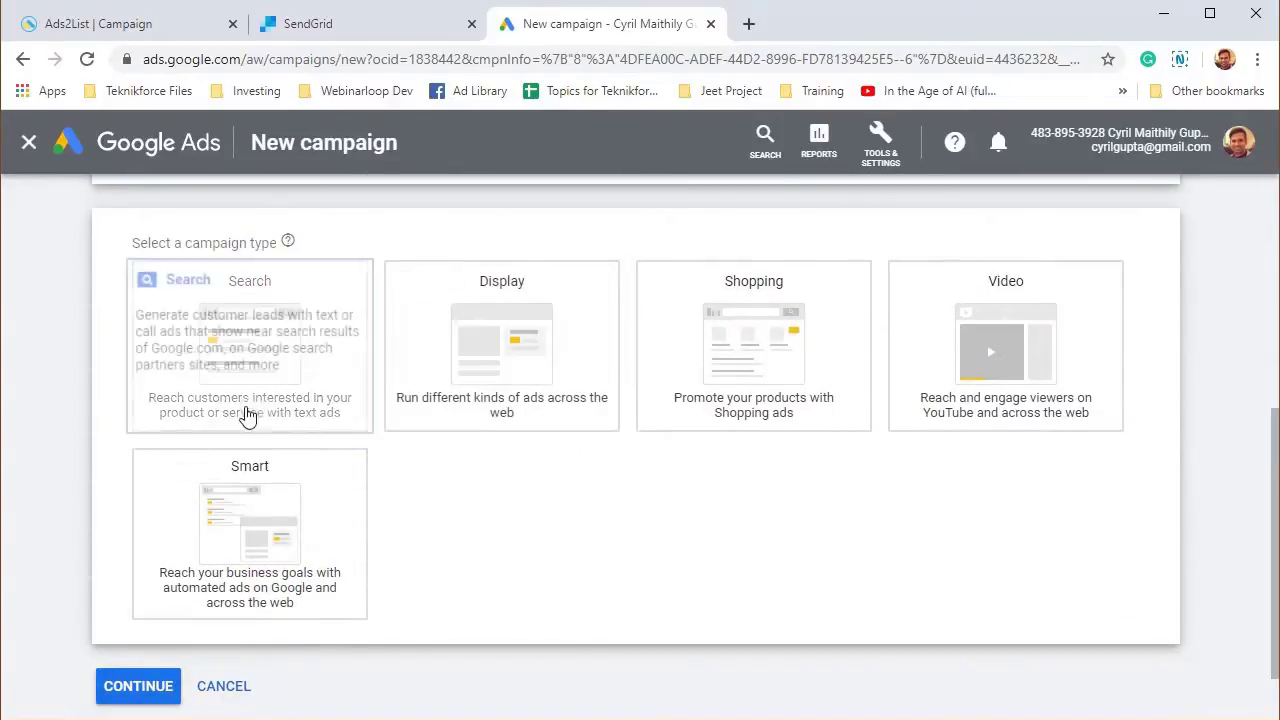
left_click(286, 425)
scroll(437, 555, "up", 3)
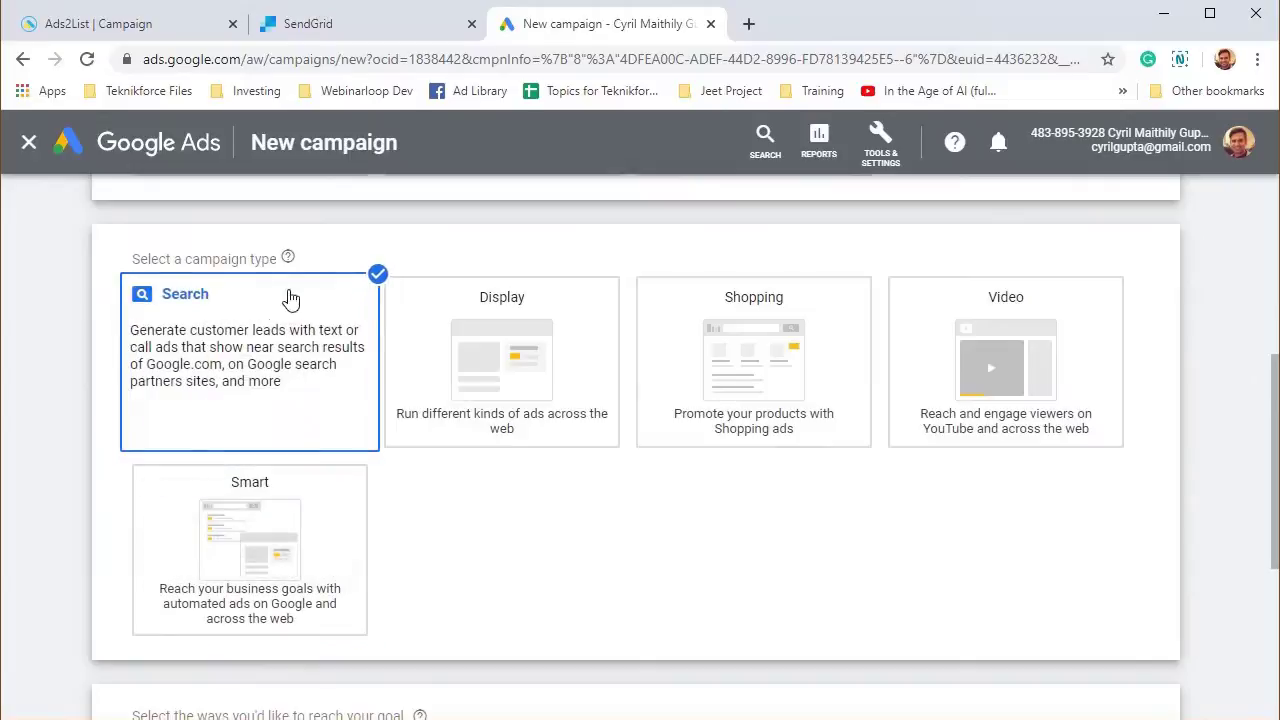
- Choose lead form submissions as the way to reach the goal and continue to the campaign settings
scroll(403, 405, "down", 3)
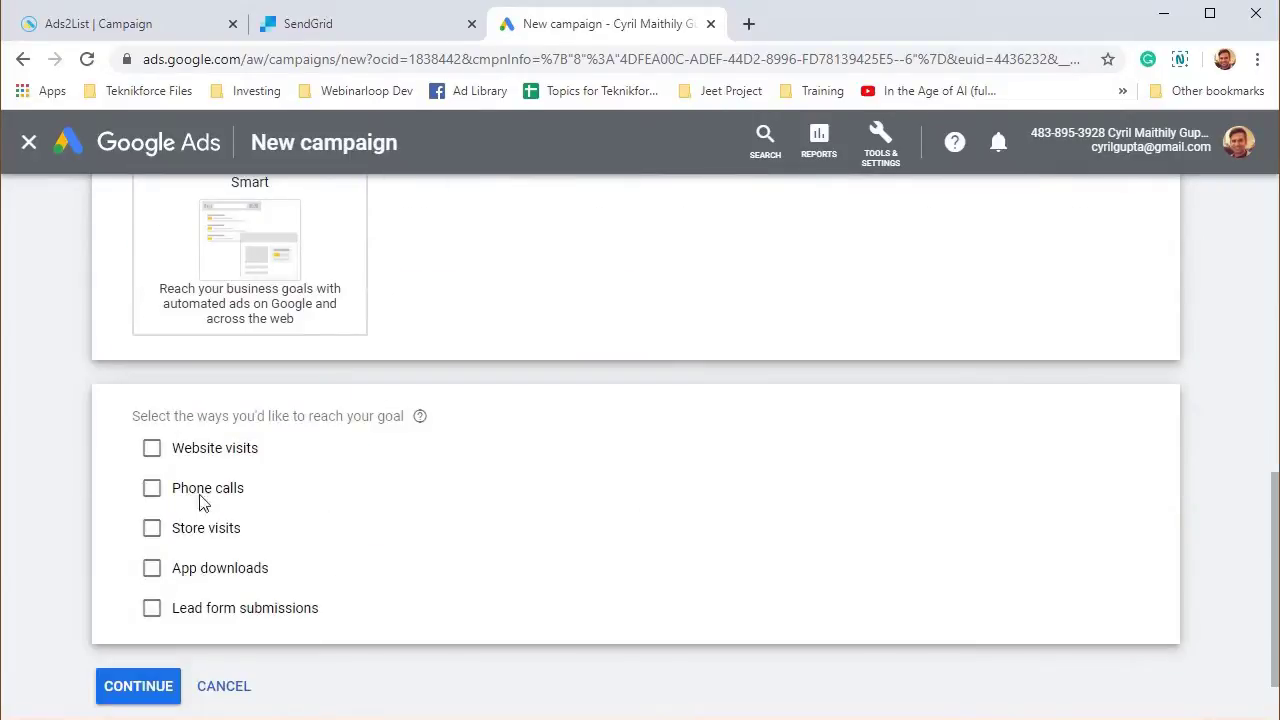
left_click_drag(258, 416, 392, 412)
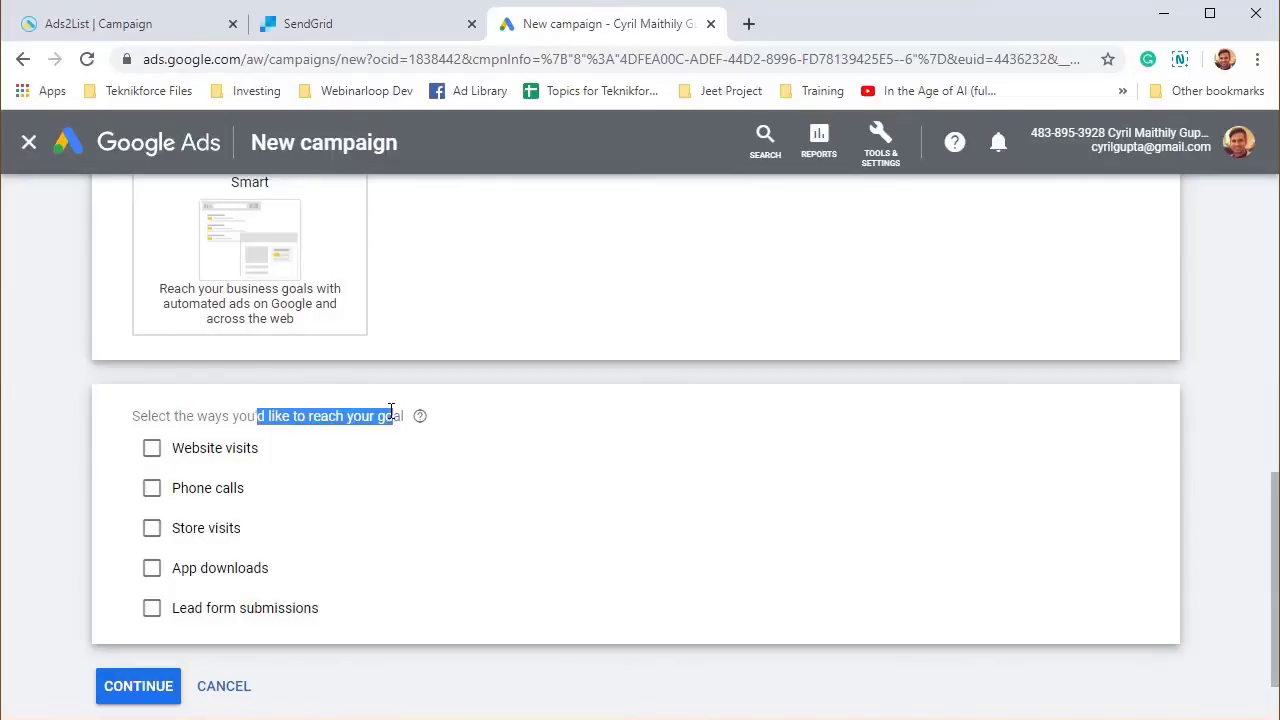
left_click(236, 612)
scroll(245, 620, "down", 1)
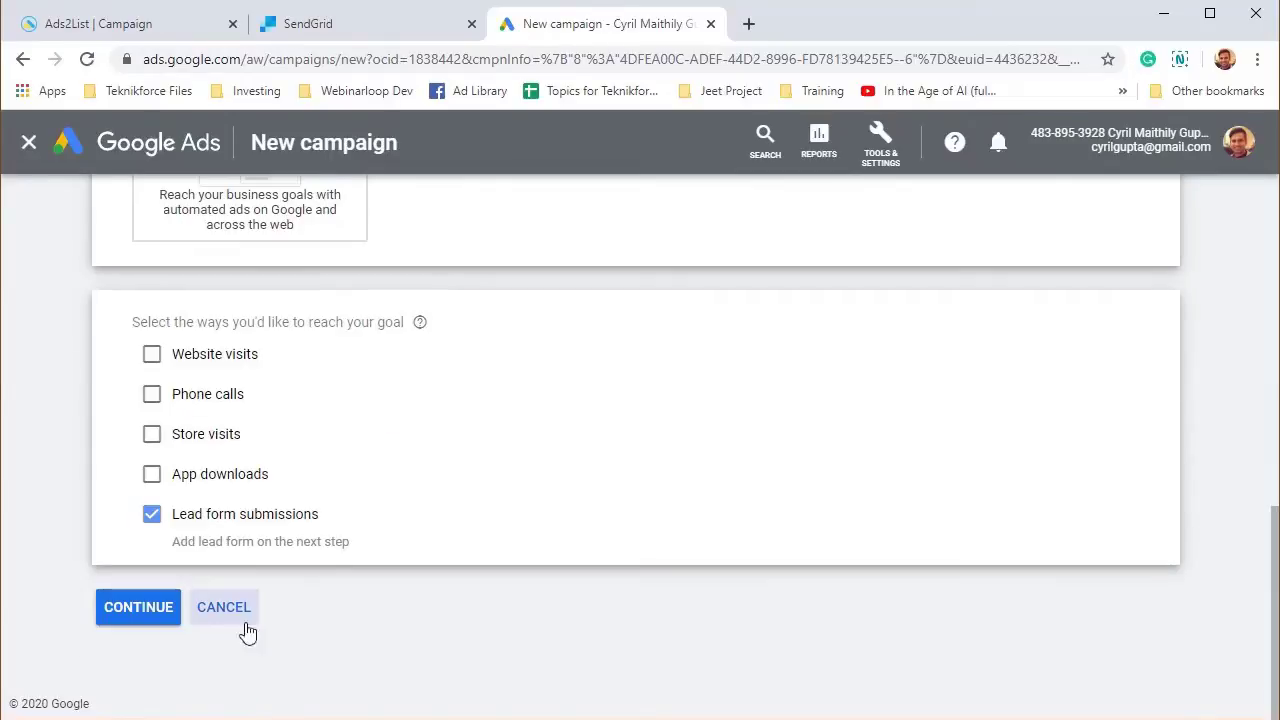
left_click(150, 624)
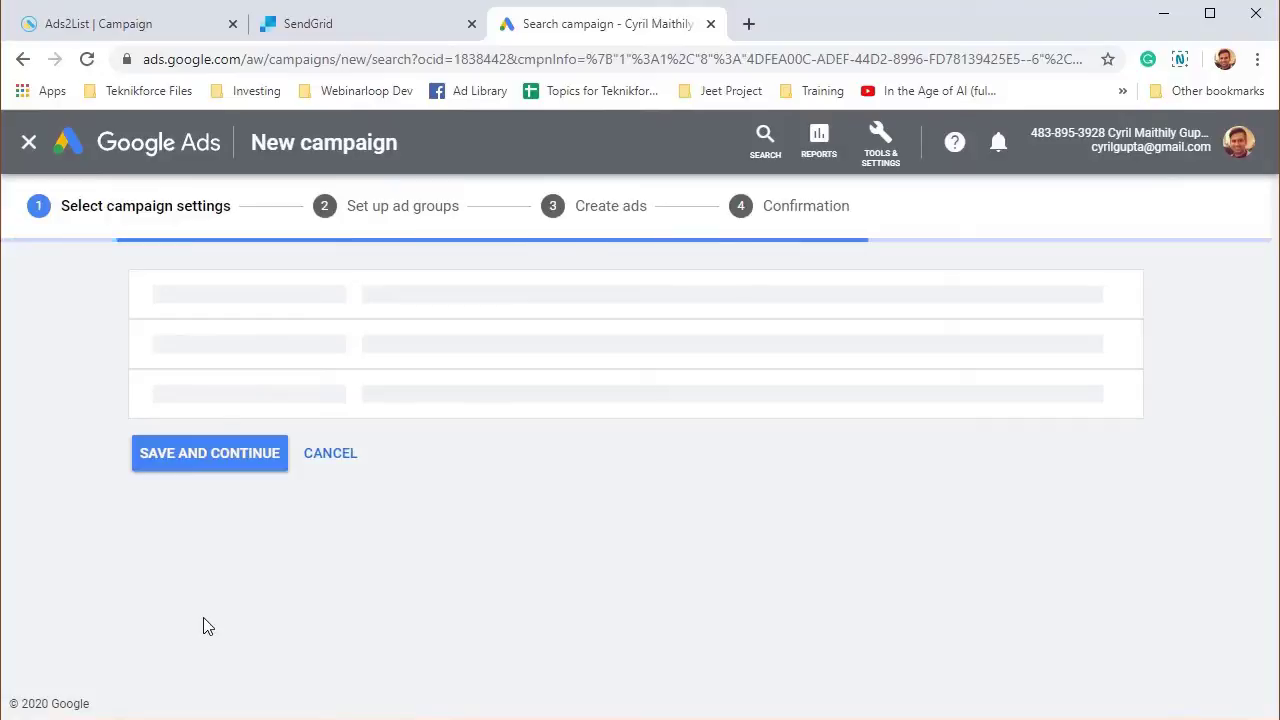
- Set the campaign's average daily budget to ₹1000
scroll(343, 520, "down", 1)
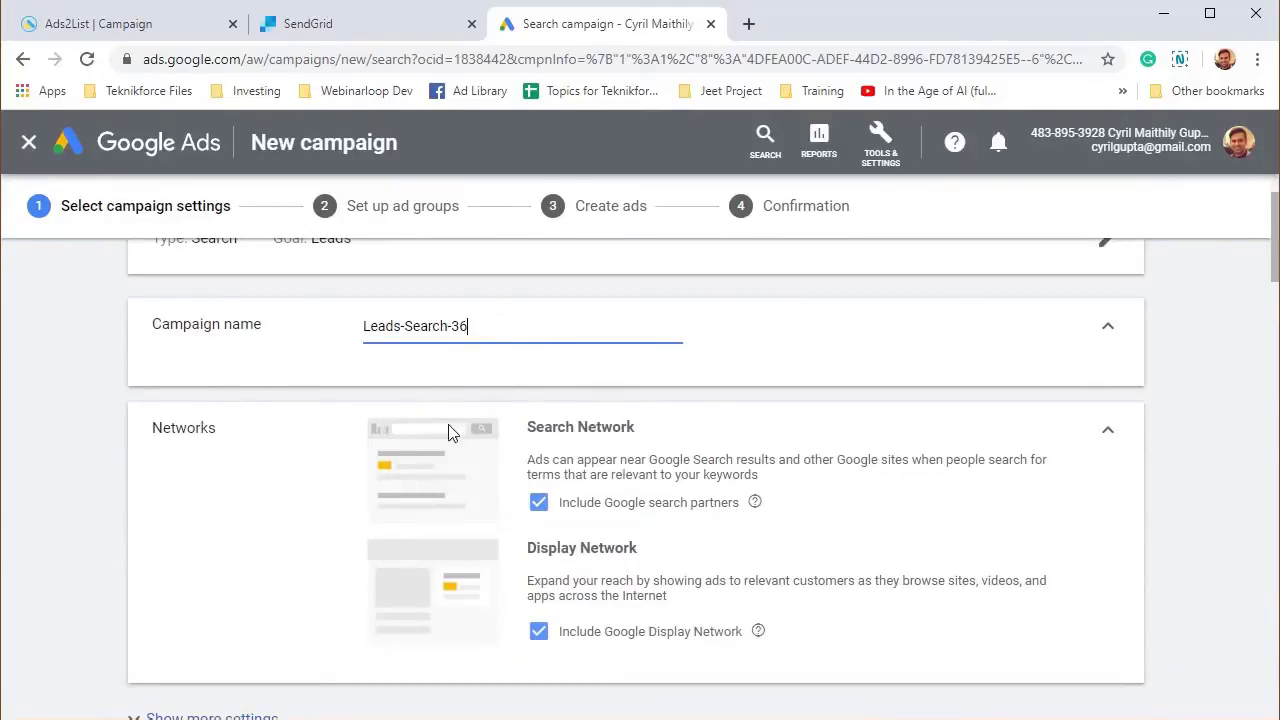
scroll(449, 414, "down", 5)
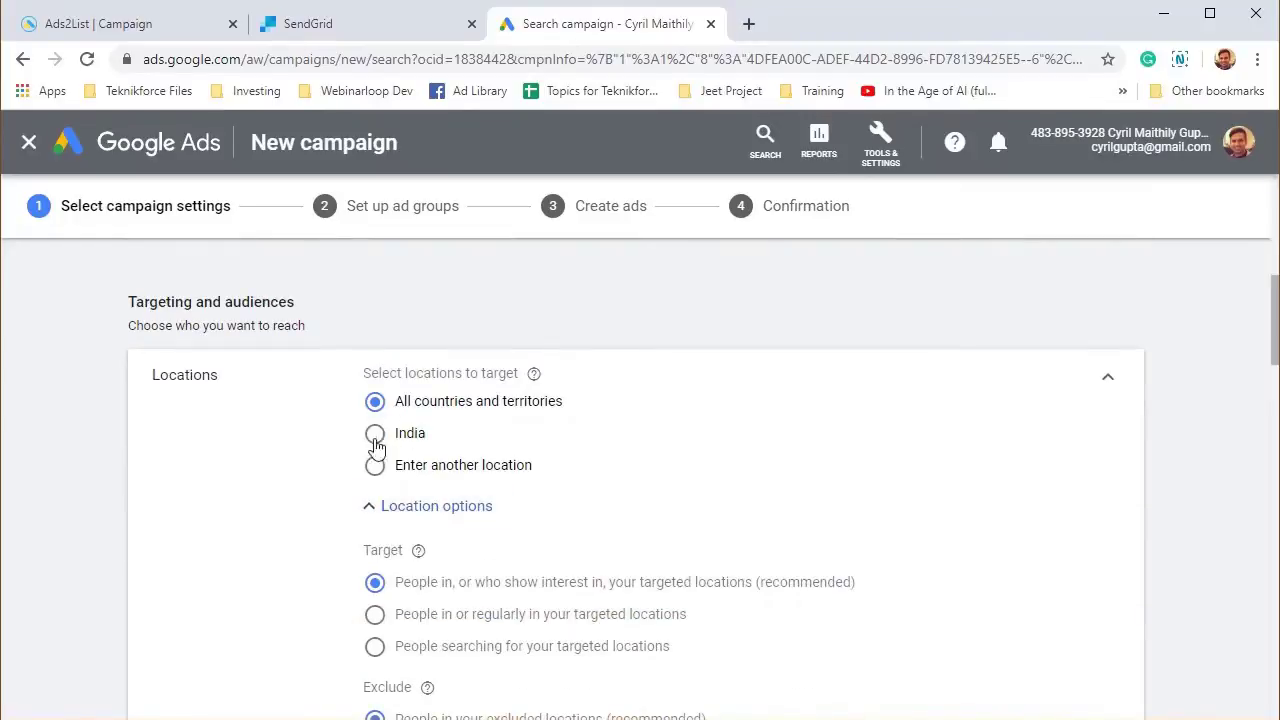
scroll(385, 505, "down", 2)
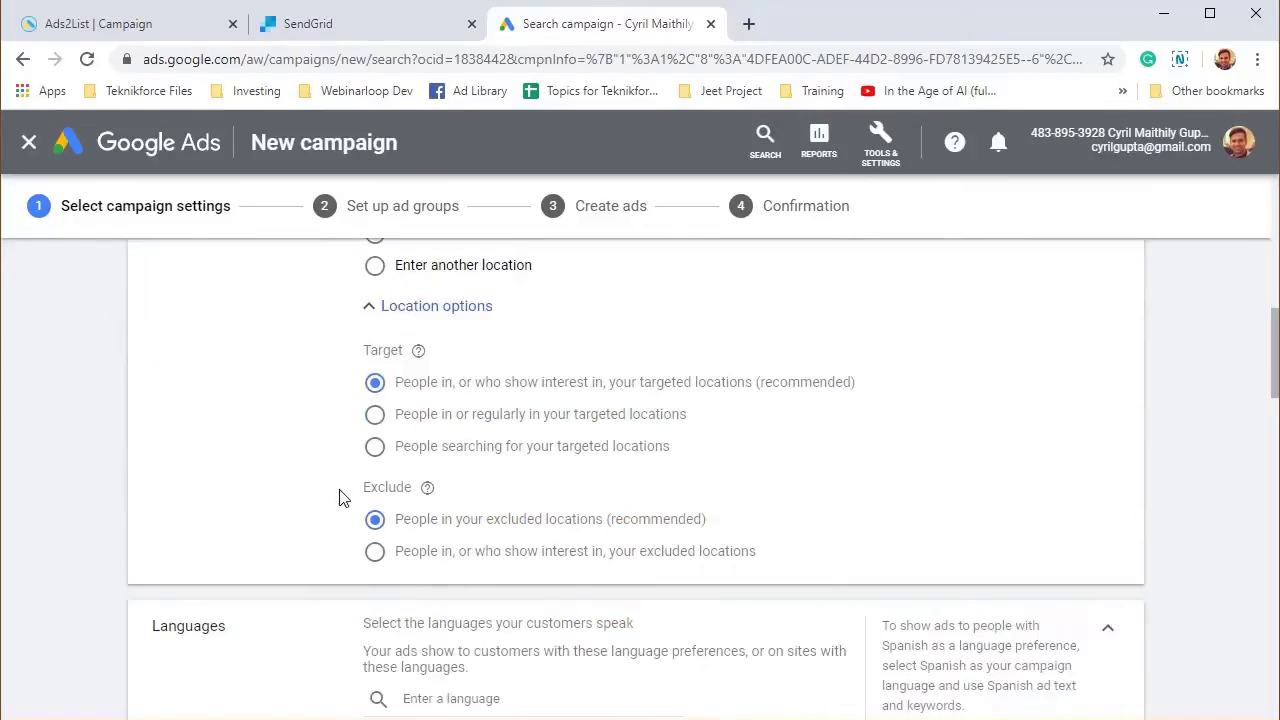
scroll(428, 495, "down", 2)
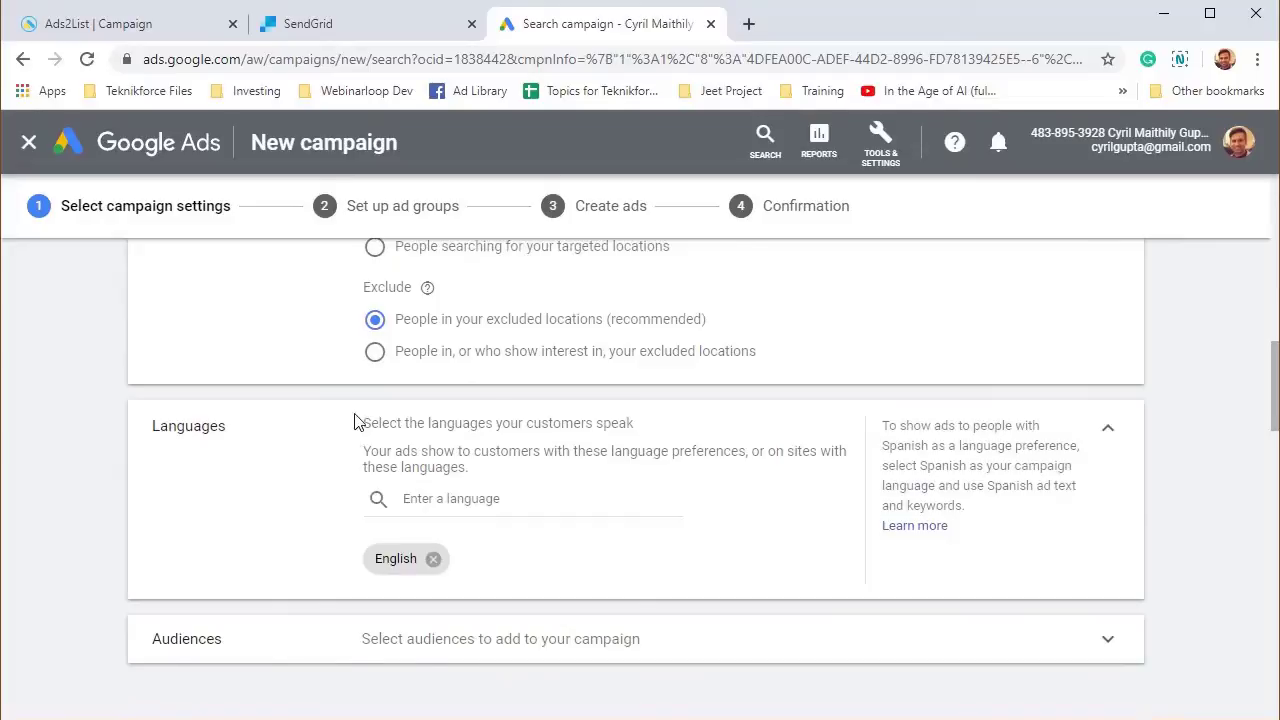
scroll(385, 460, "down", 2)
scroll(405, 515, "down", 1)
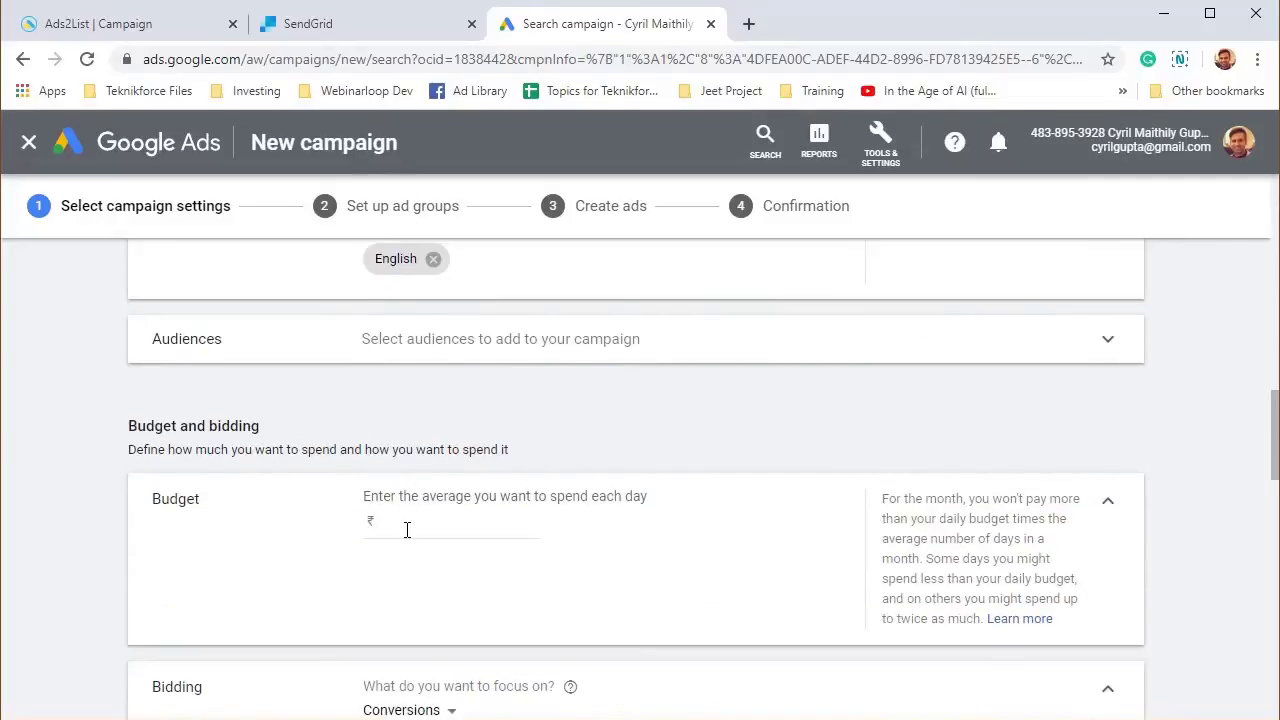
scroll(406, 530, "up", 3)
scroll(410, 535, "up", 1)
scroll(420, 580, "down", 3)
left_click(433, 620)
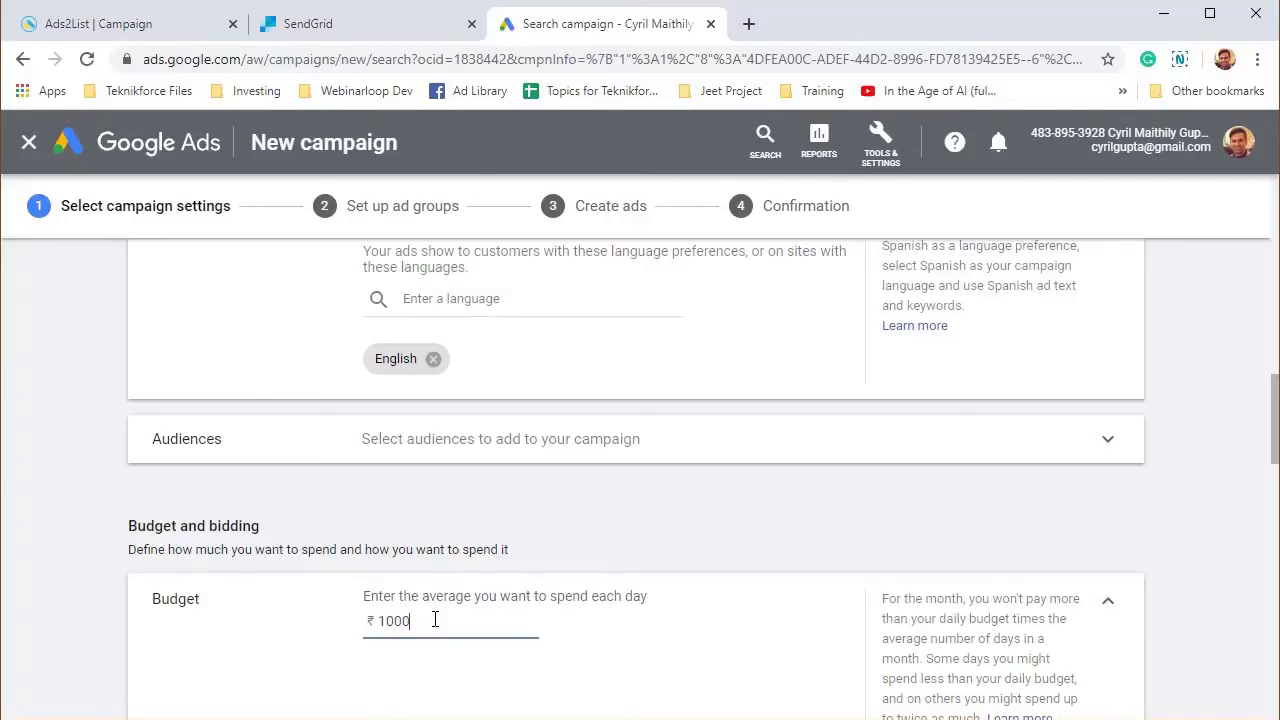
type("1000")
- Start creating a new lead form extension for the campaign under the ad extensions
scroll(440, 395, "down", 5)
left_click_drag(427, 343, 296, 379)
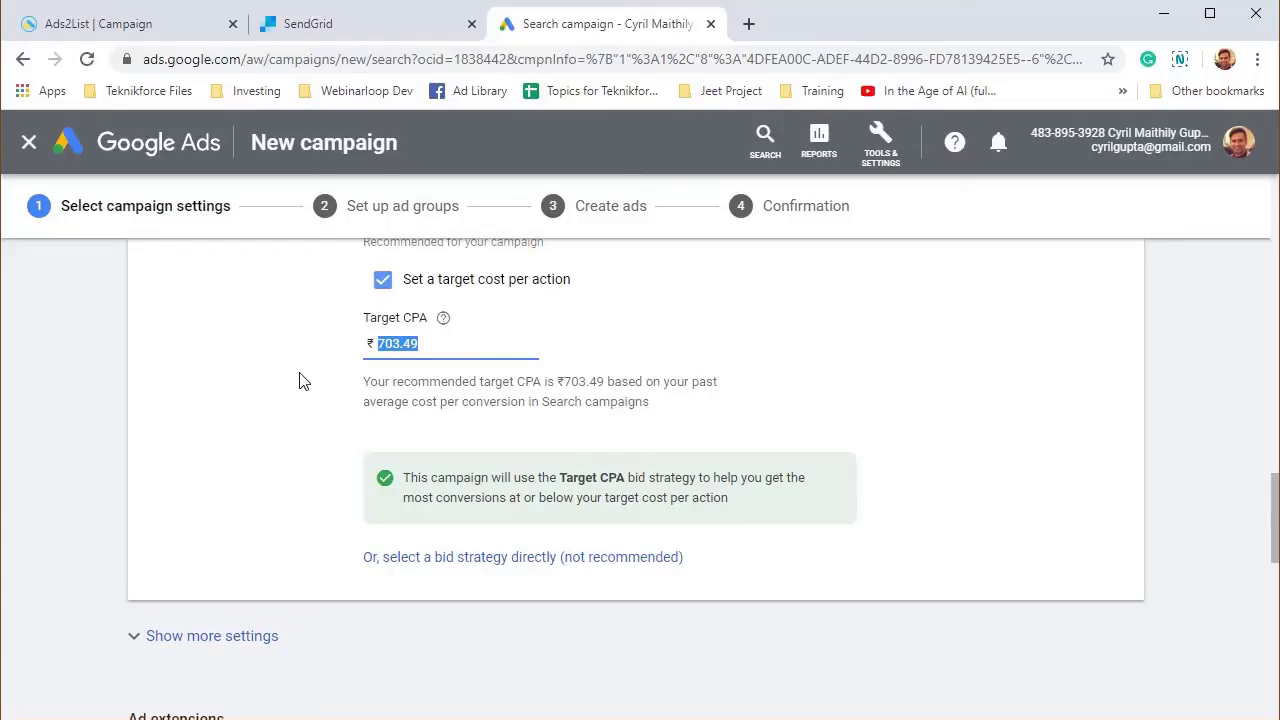
scroll(366, 503, "down", 1)
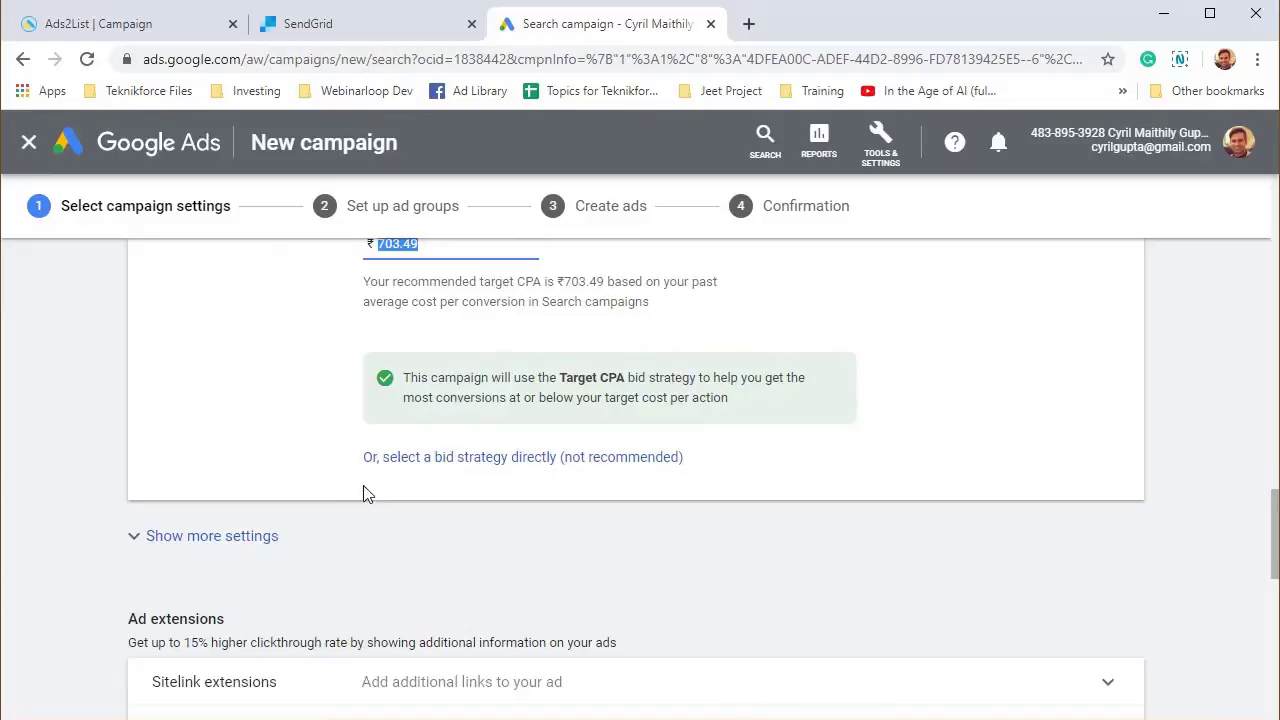
scroll(350, 478, "down", 3)
scroll(477, 517, "up", 2)
scroll(477, 517, "down", 3)
scroll(200, 428, "up", 1)
scroll(303, 443, "down", 1)
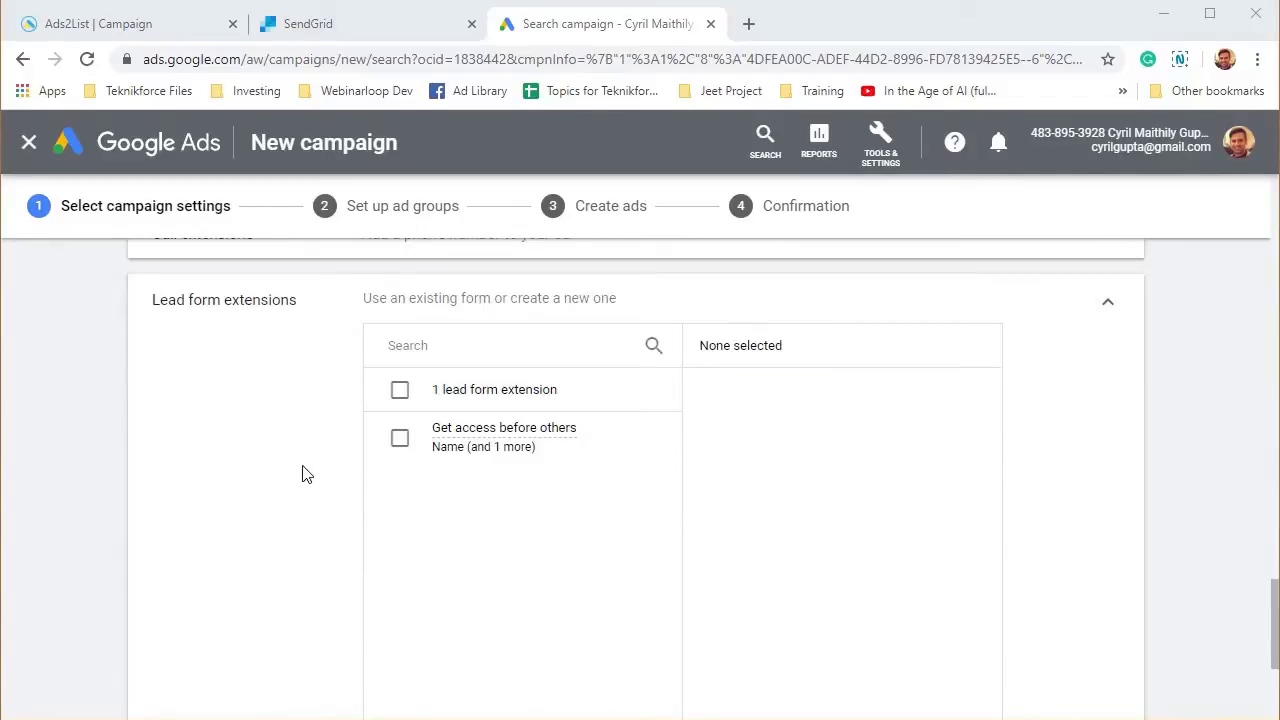
scroll(307, 475, "down", 2)
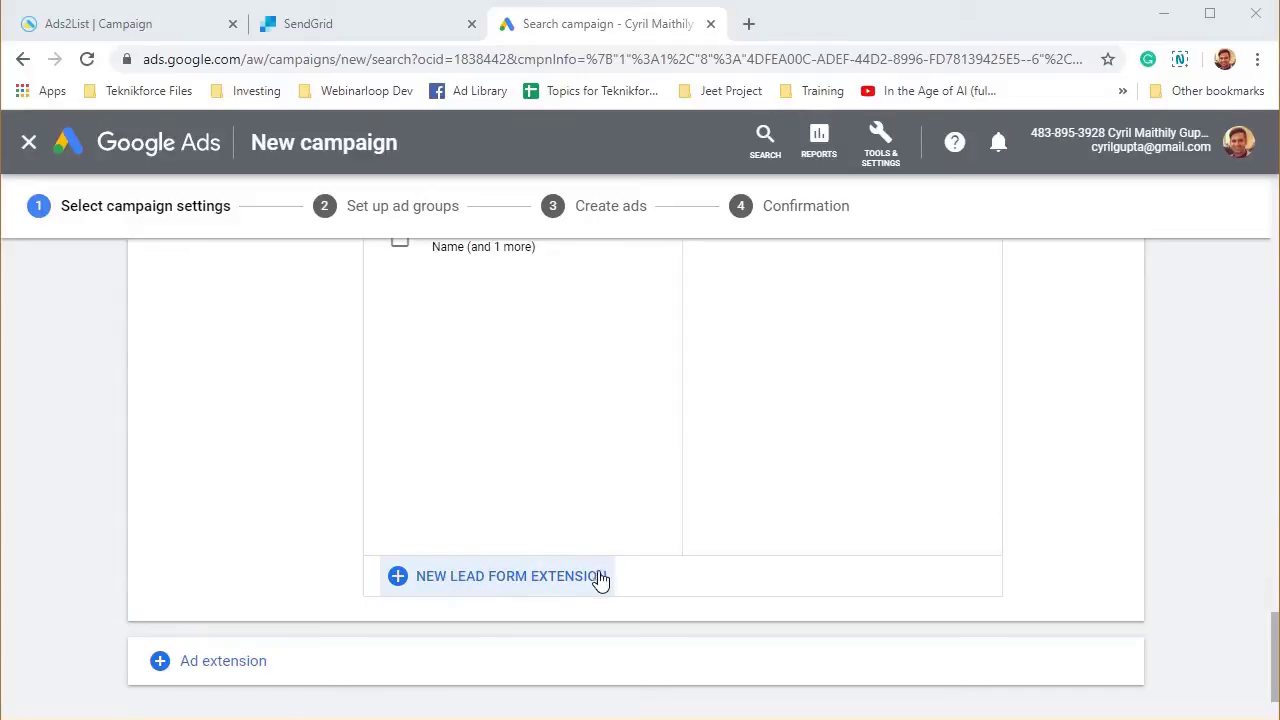
scroll(465, 390, "up", 1)
scroll(466, 352, "down", 2)
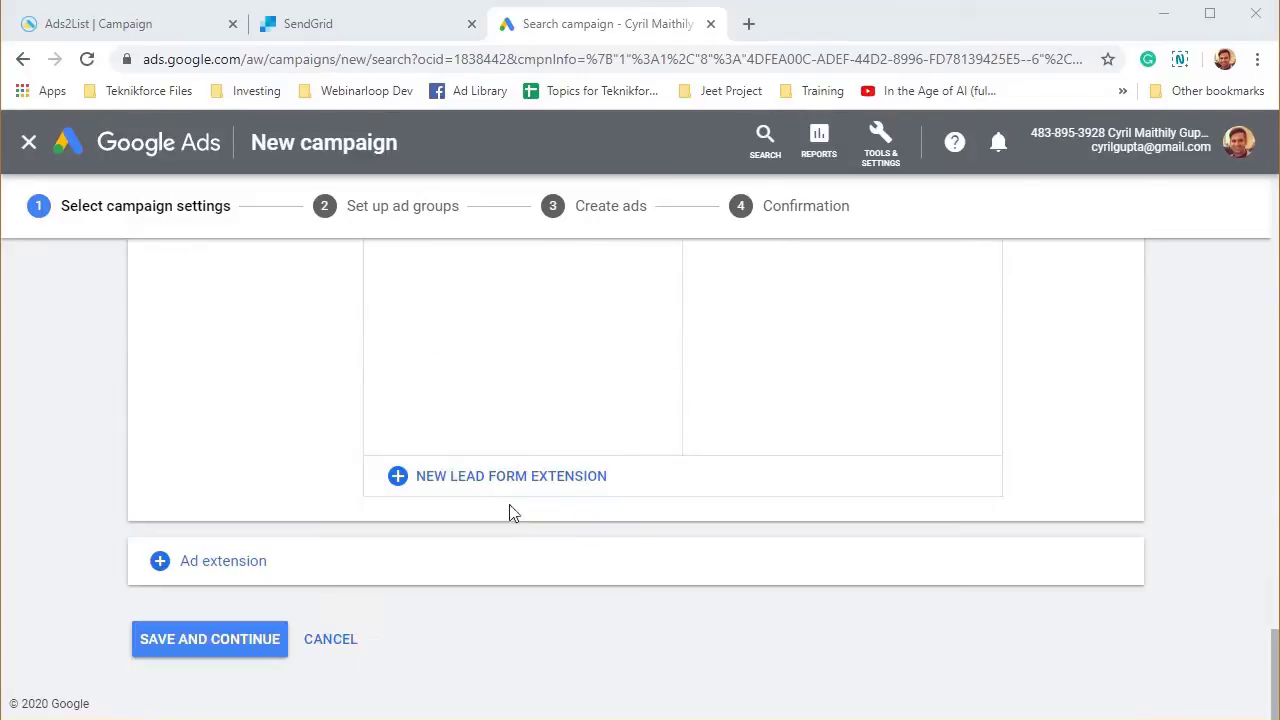
left_click(514, 474)
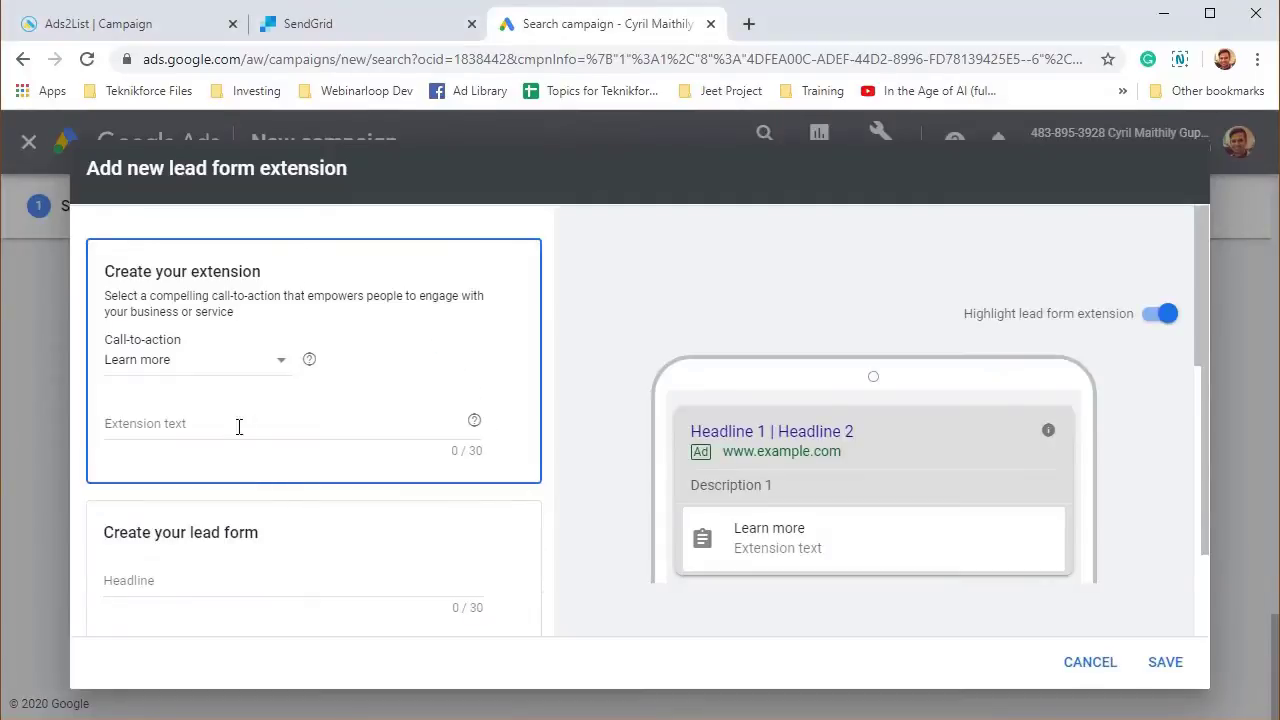
- Review the call-to-action options and enter "Sign up to get free access" as the extension text
scroll(224, 407, "down", 2)
scroll(217, 392, "up", 1)
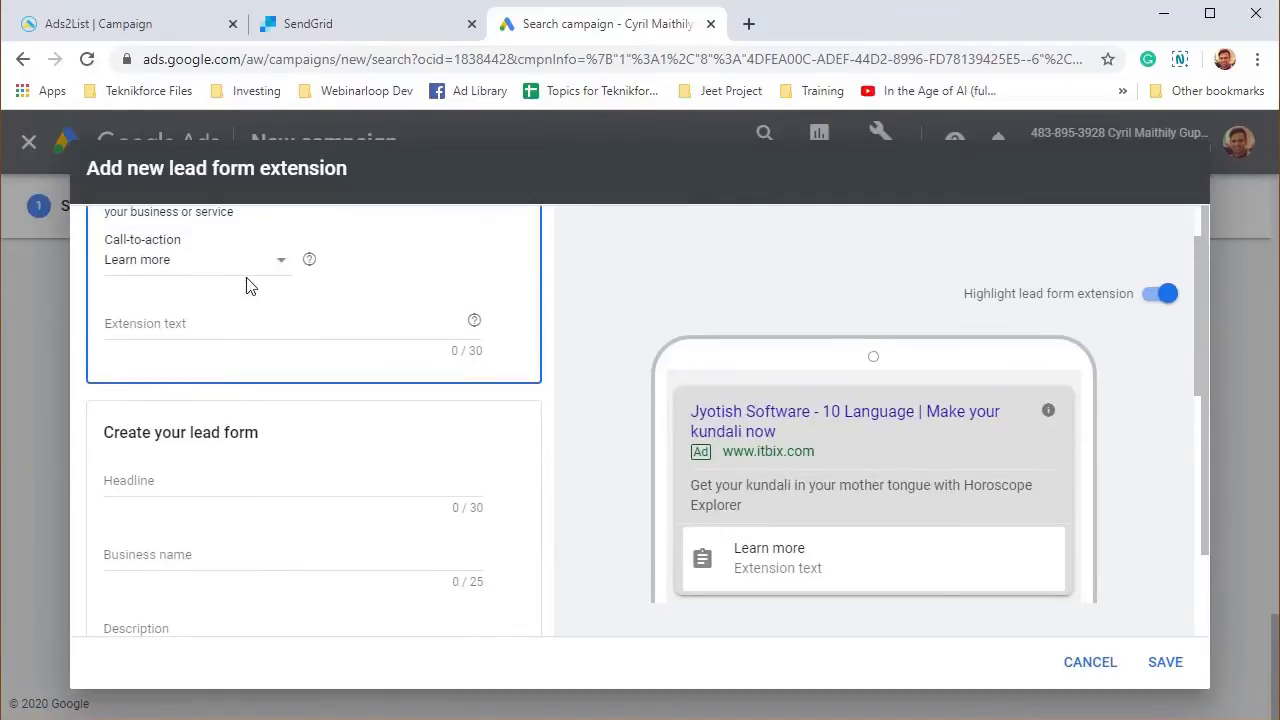
left_click(268, 264)
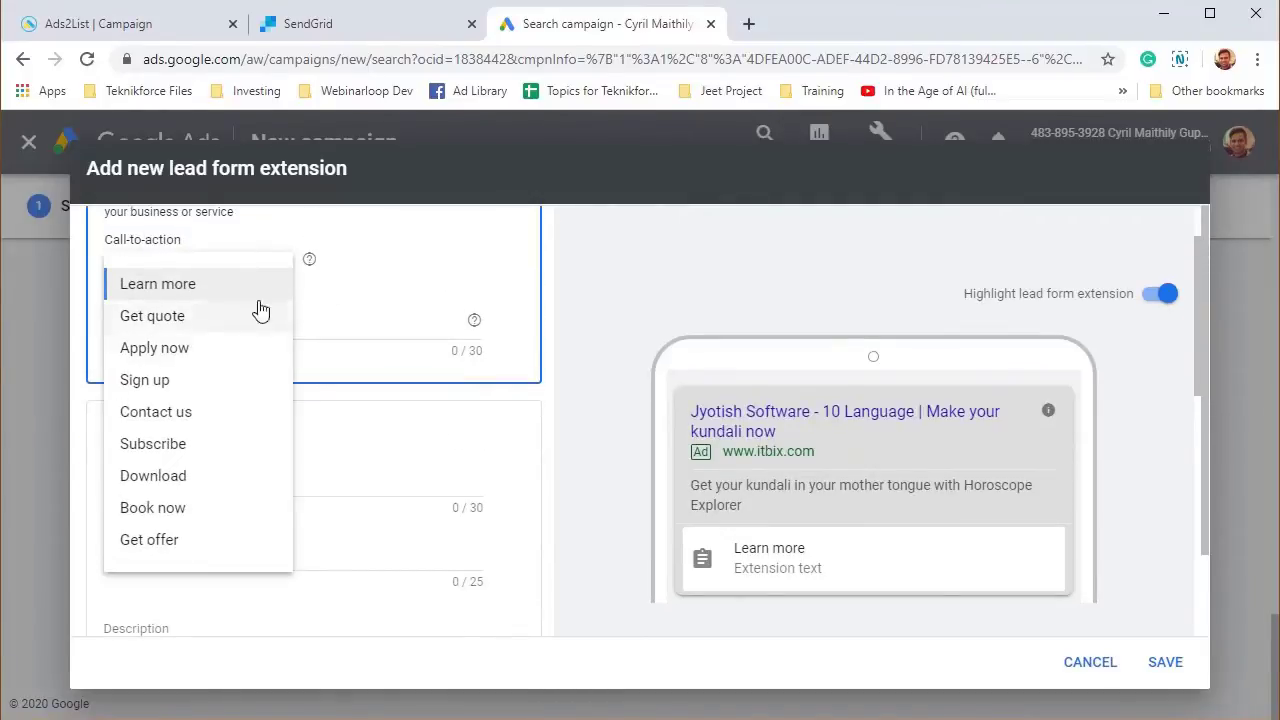
left_click(337, 443)
scroll(337, 443, "up", 1)
left_click(344, 428)
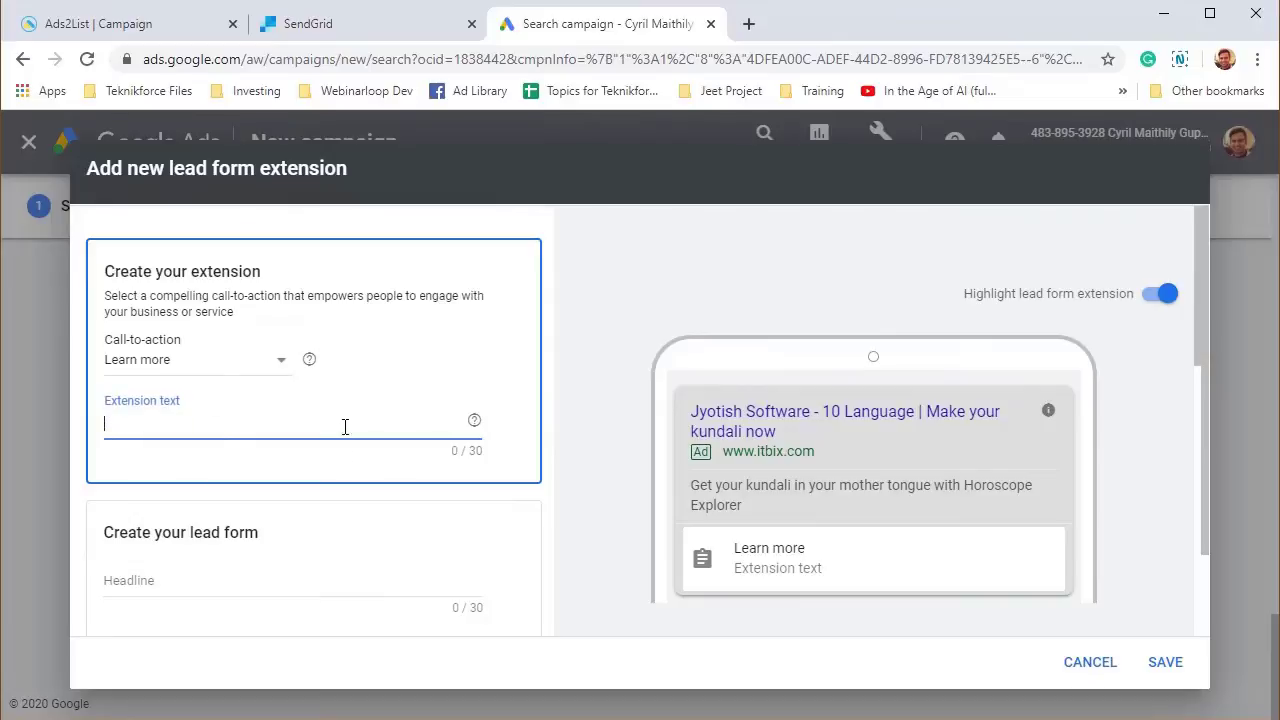
type("Sig")
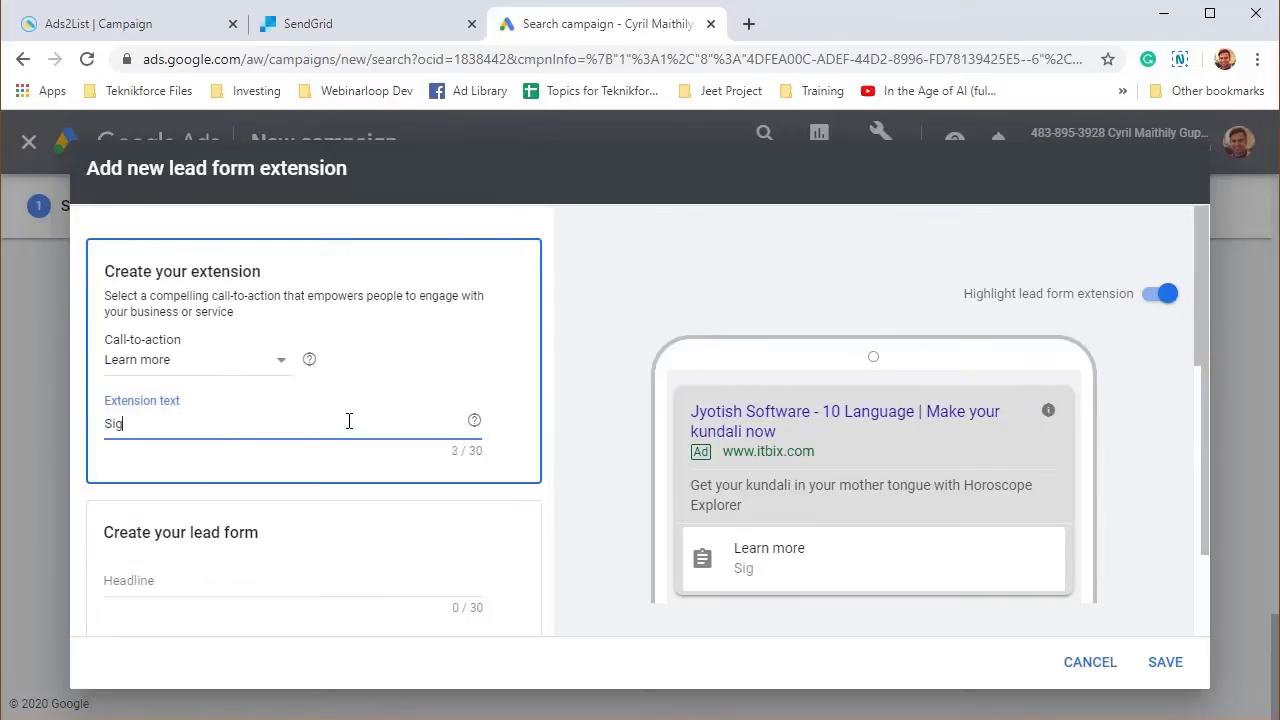
type("n up to get free ac")
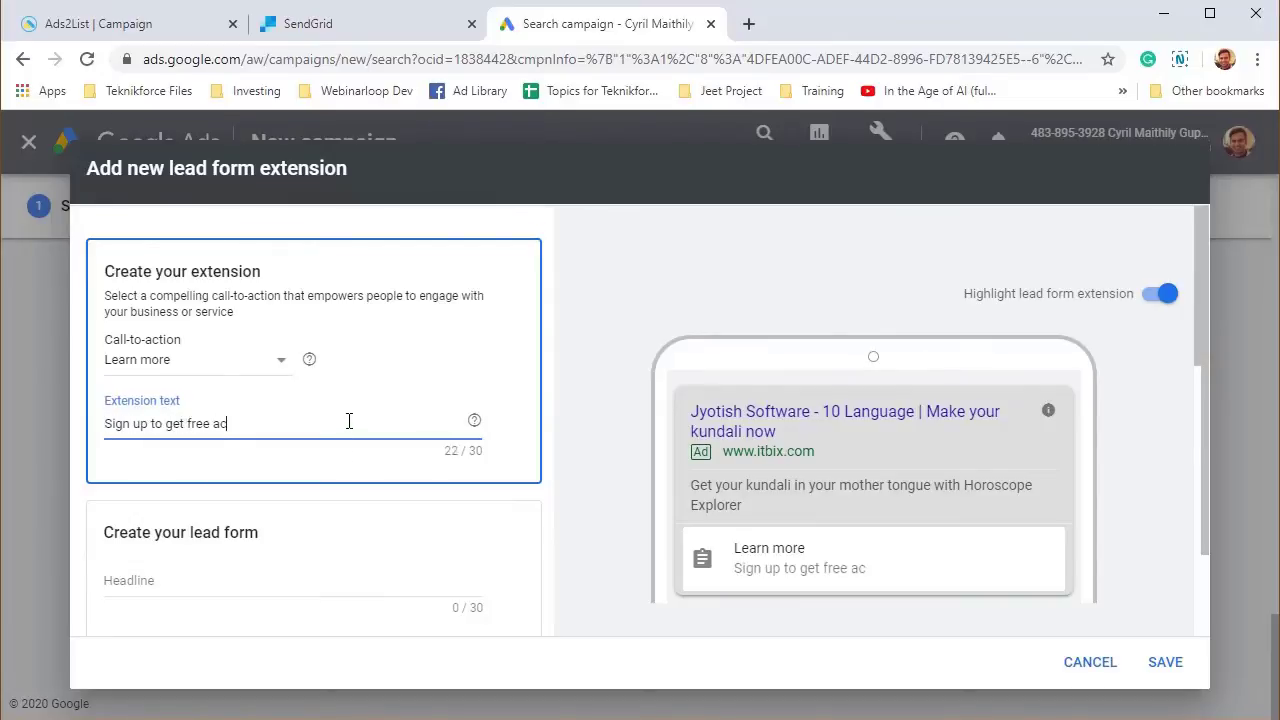
type("cess")
scroll(237, 466, "down", 1)
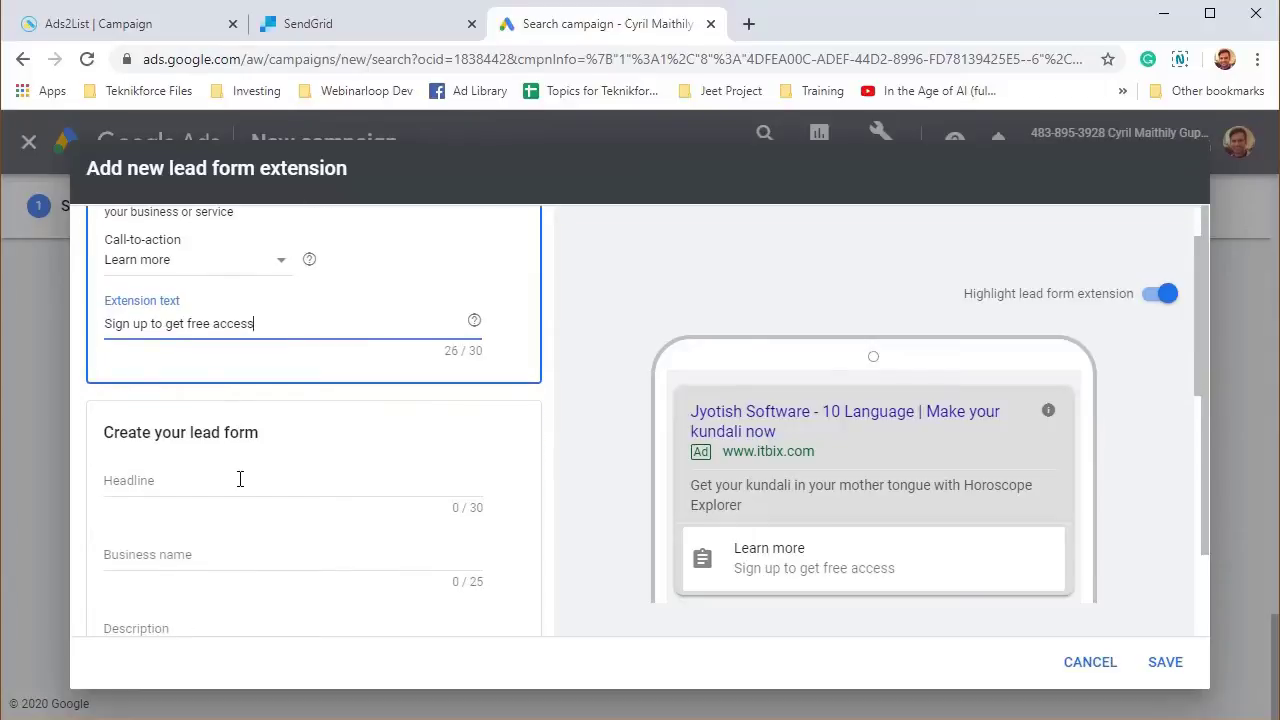
scroll(185, 350, "up", 1)
left_click(200, 368)
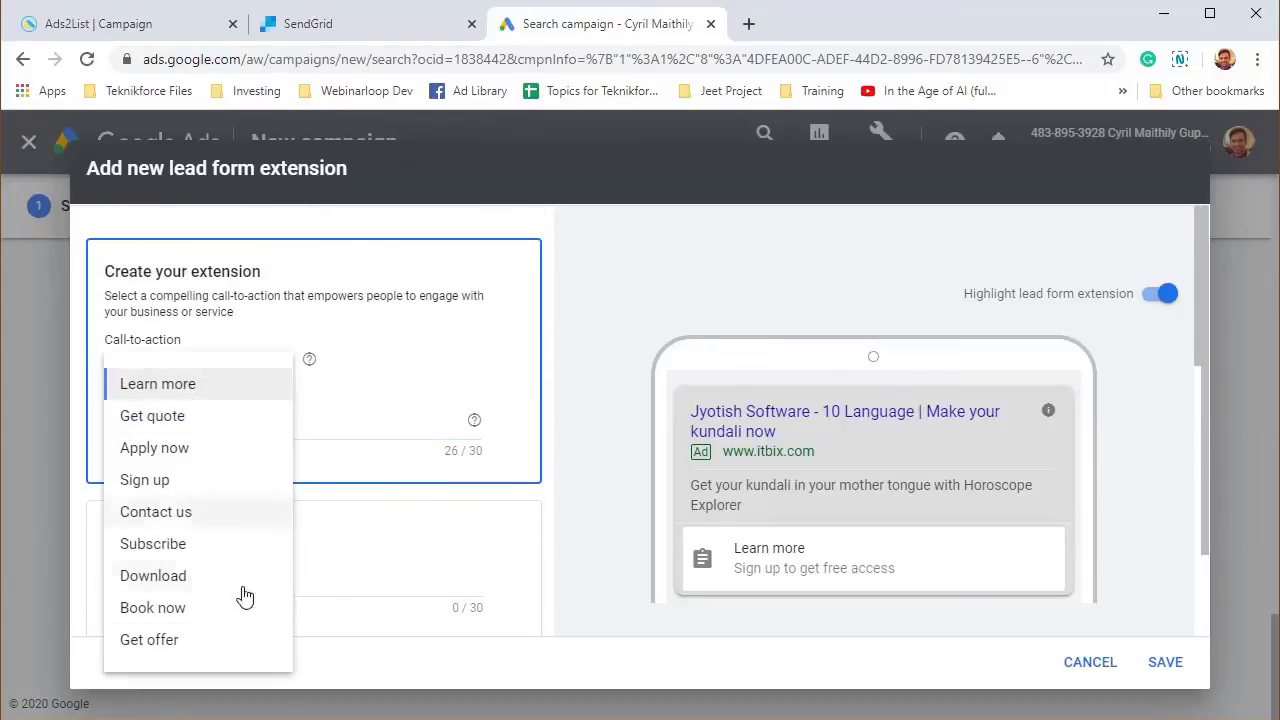
left_click(371, 410)
- Enter "Get free access to my amazing course!" as the lead form's headline
scroll(260, 530, "down", 1)
left_click(206, 503)
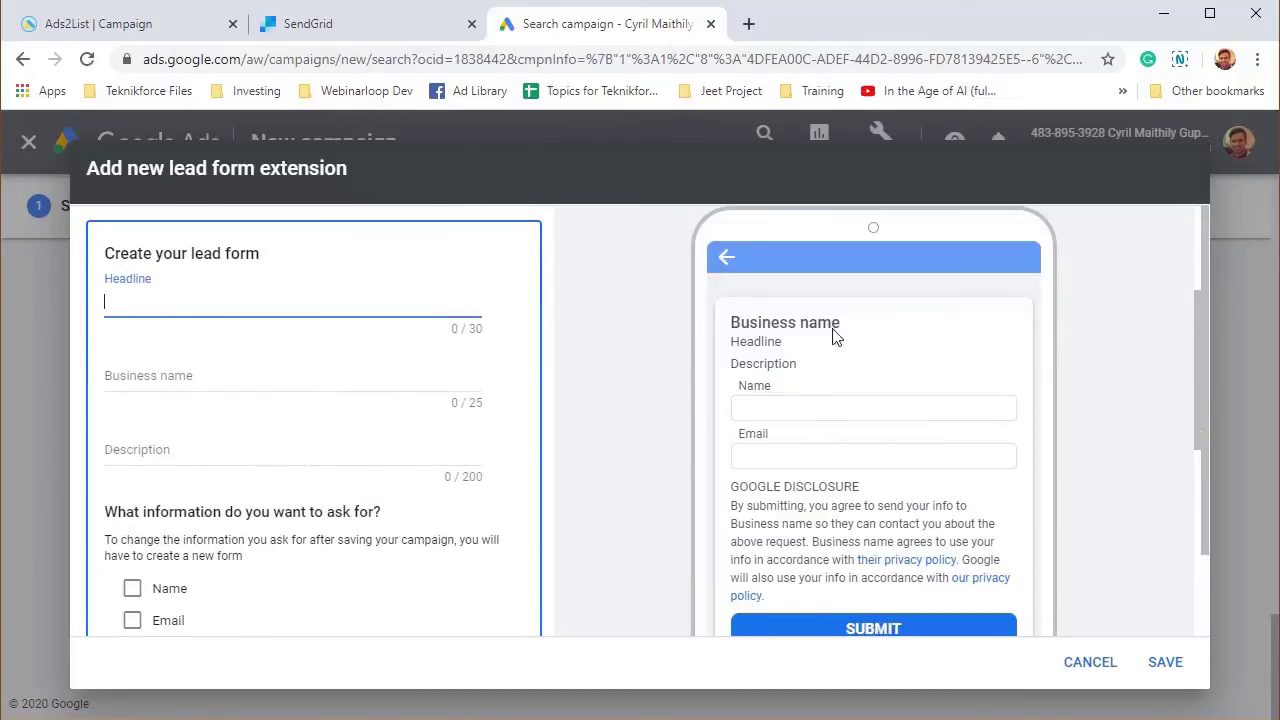
scroll(851, 445, "down", 1)
scroll(258, 398, "up", 2)
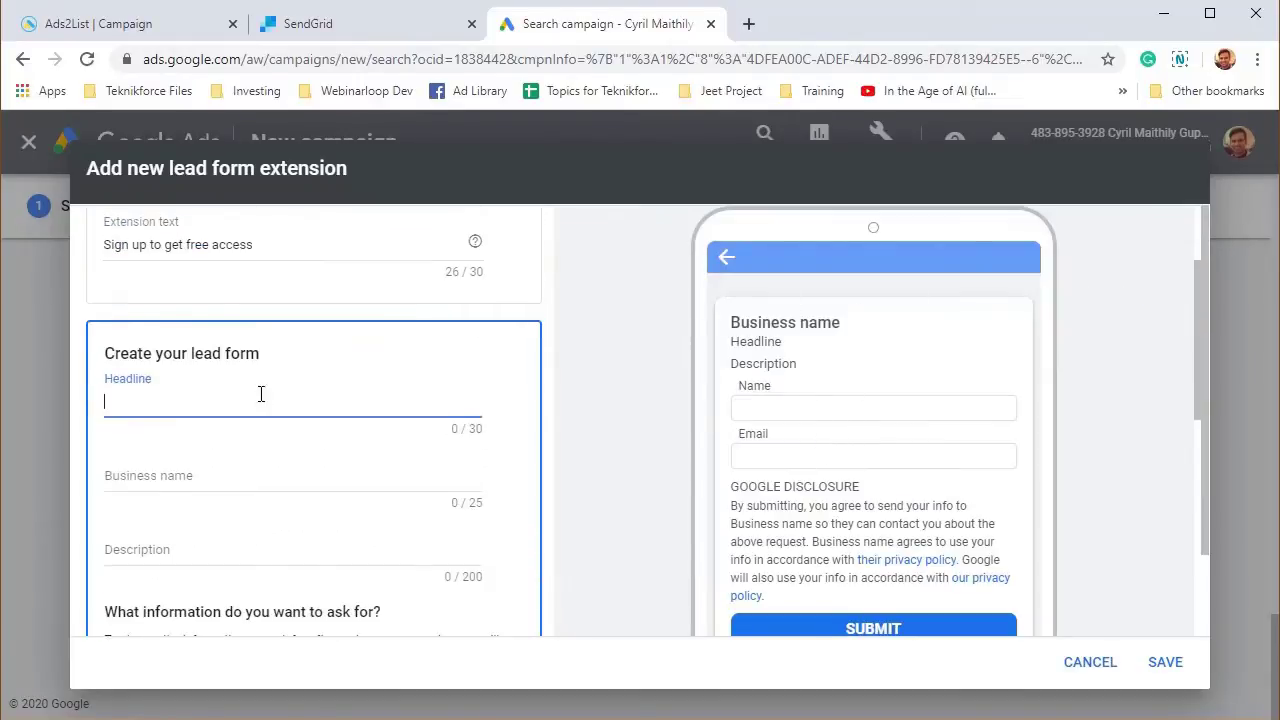
type("T")
key("BackSpace")
key("BackSpace")
type("Get free access to my amazing course!")
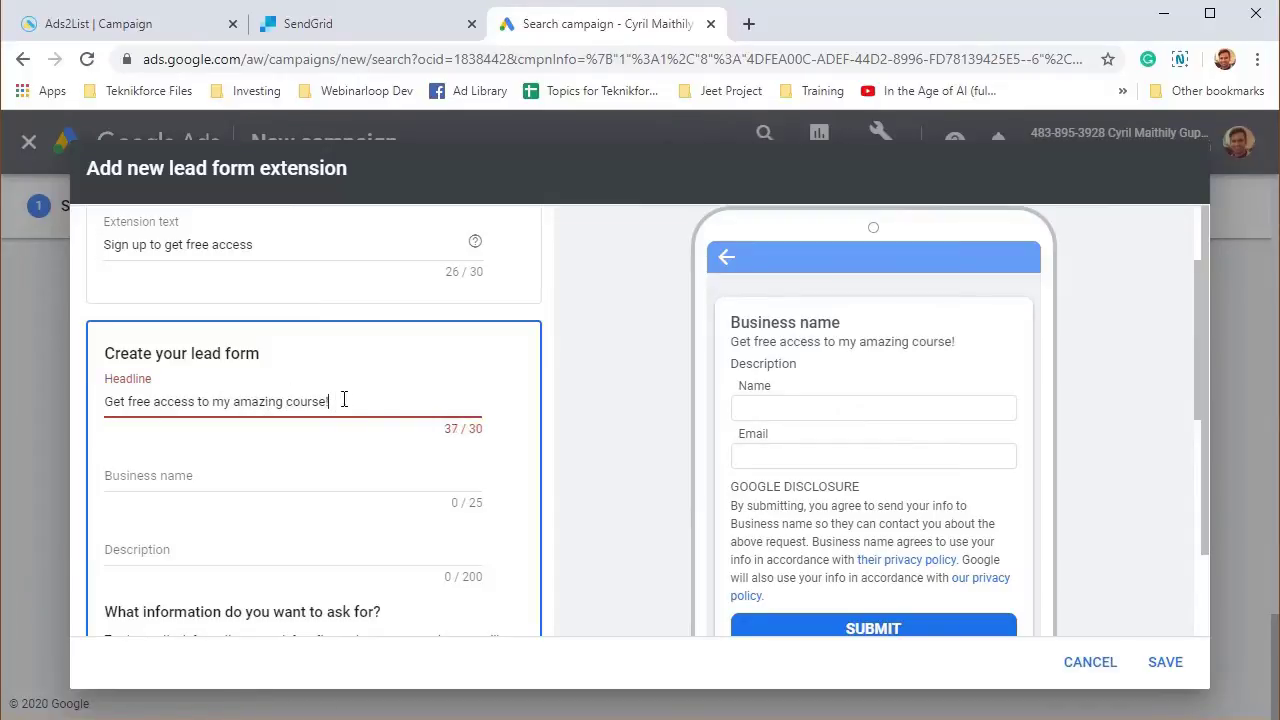
- Shorten the lead form's headline to "Get free access to the course"
key("BackSpace")
key("BackSpace")
key("BackSpace")
key("ctrl+shift+Left")
key("ctrl+shift+Left")
type("the course")
- Set the lead form's business name to "Free IM Course"
scroll(330, 510, "down", 1)
left_click(213, 375)
type("Teknik")
key("BackSpace")
key("BackSpace")
key("BackSpace")
key("BackSpace")
key("BackSpace")
key("BackSpace")
type("Fr")
key("BackSpace")
key("BackSpace")
type("Free IM Course")
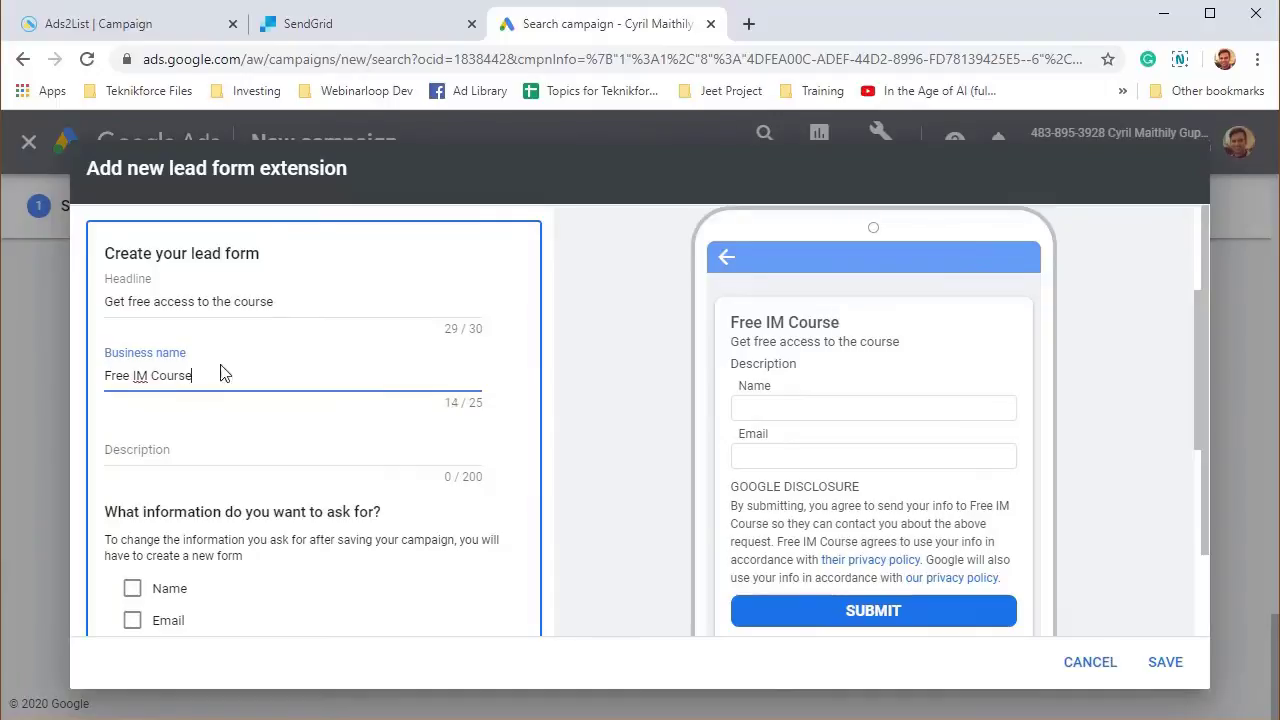
- Enter "Get your access by filling in the form below." as the lead form's description
scroll(222, 373, "down", 1)
left_click(178, 352)
type("Get your ac")
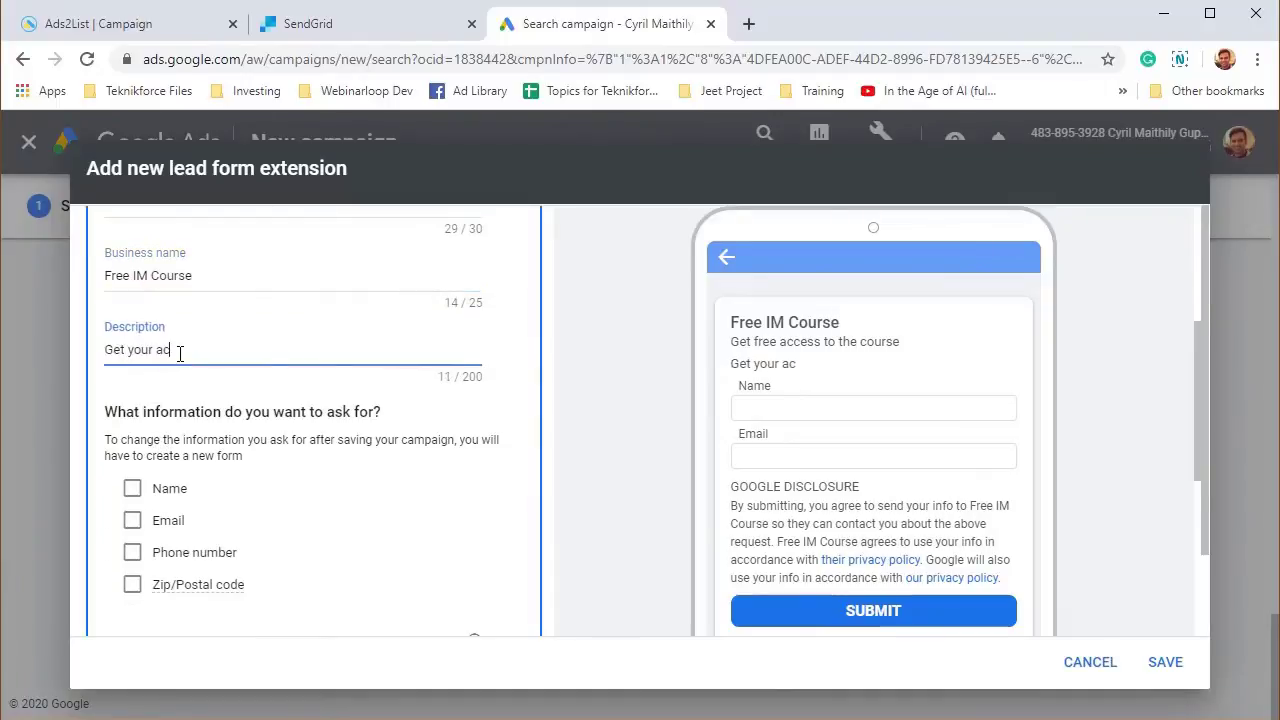
type("cess by c")
key("BackSpace")
key("BackSpace")
type("filling in the form a")
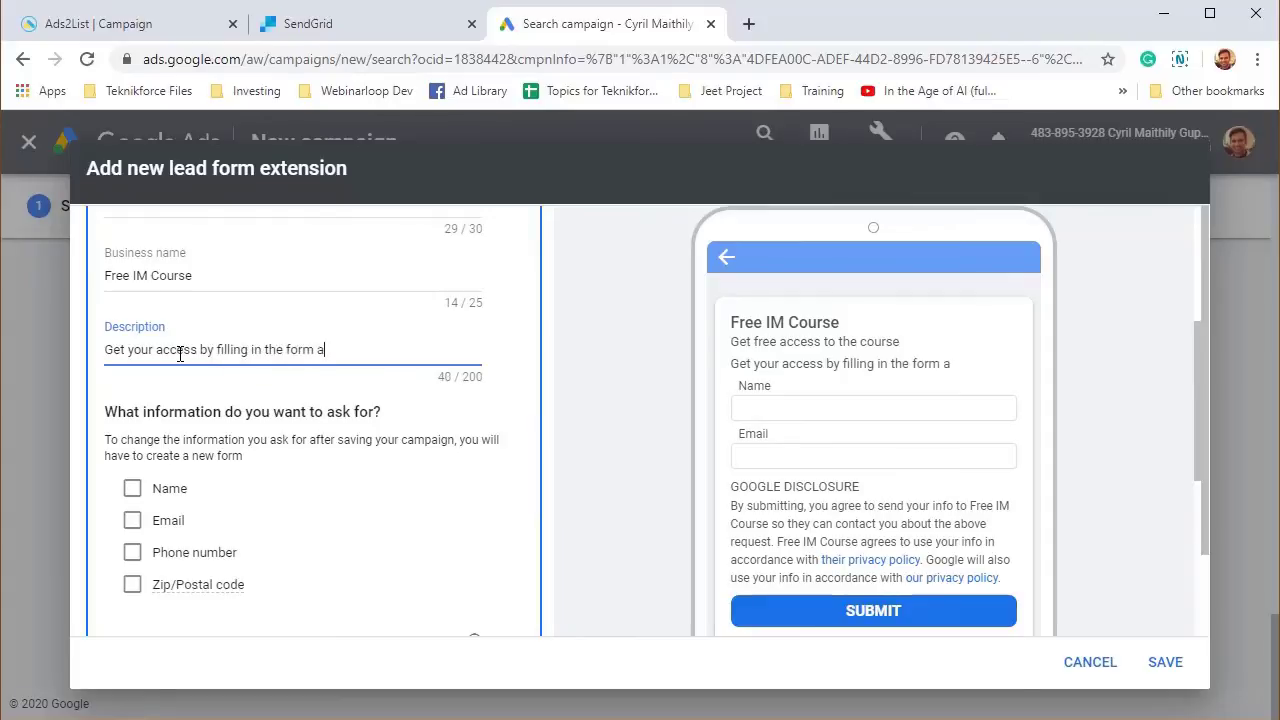
key("BackSpace")
type("below.")
- Reword the lead form's description to "Get your access by submitting the form below."
scroll(895, 403, "down", 1)
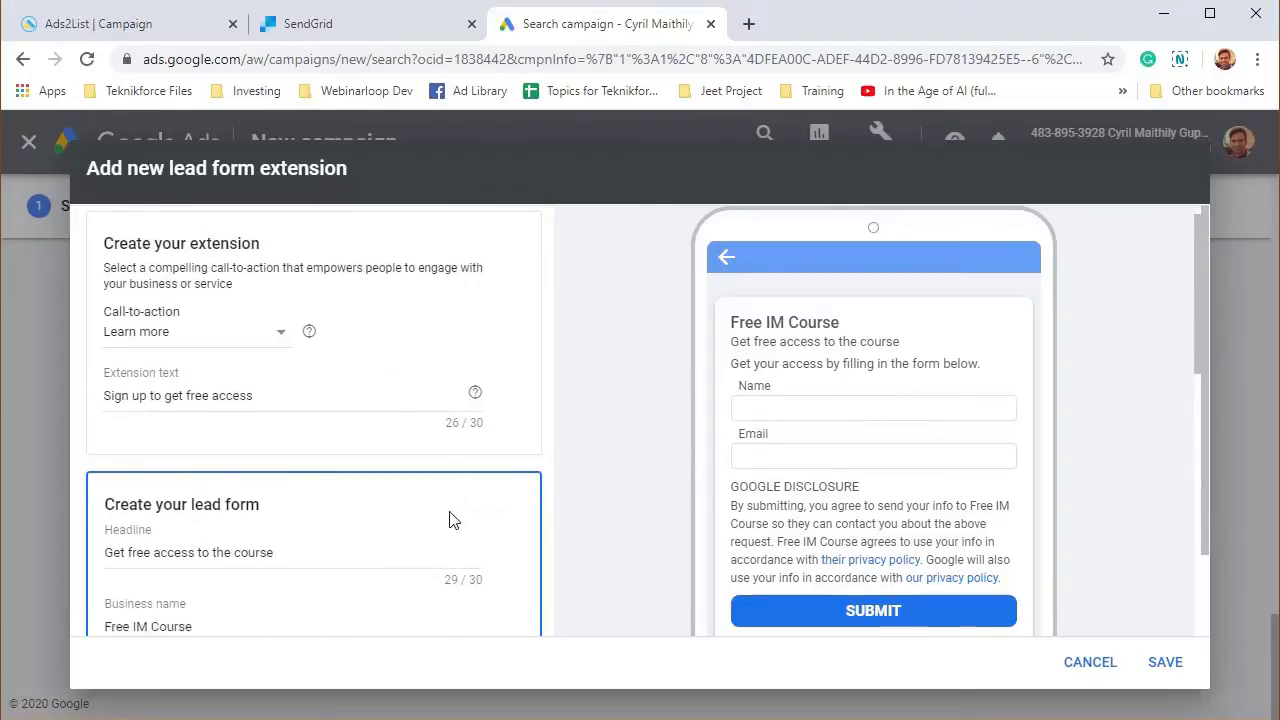
key("shift+End")
type("submitting t")
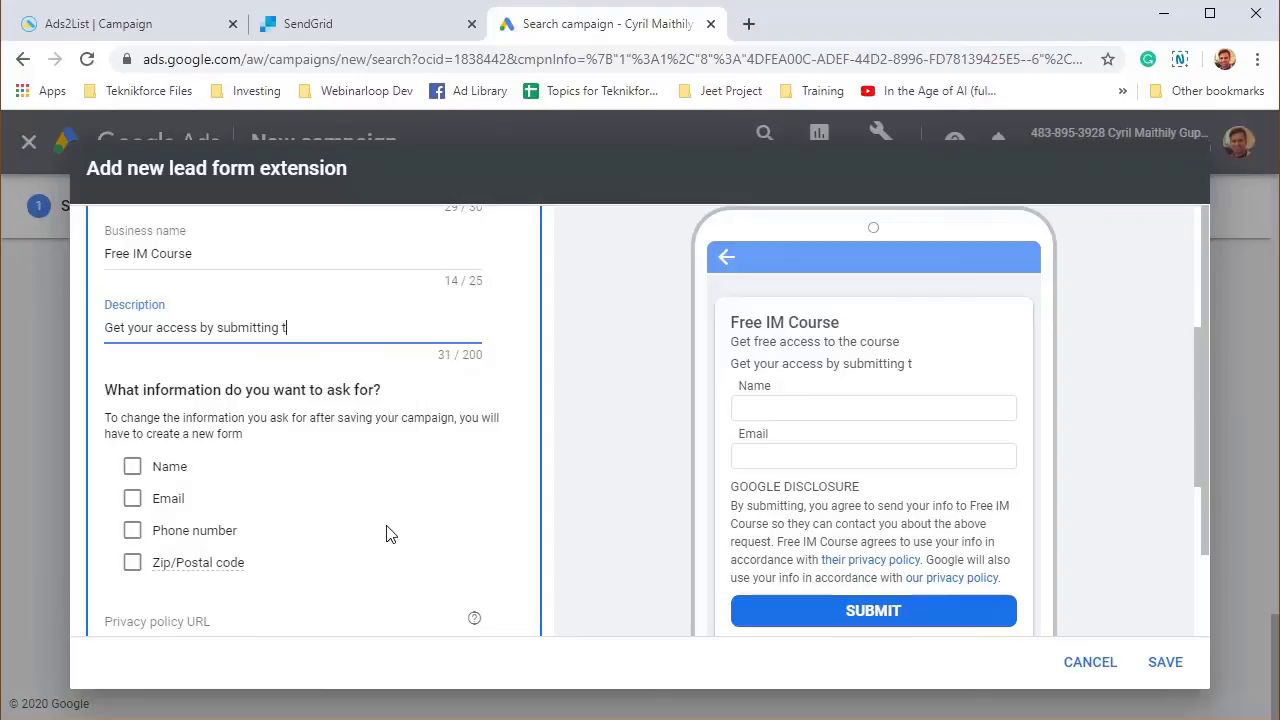
type("he form below.")
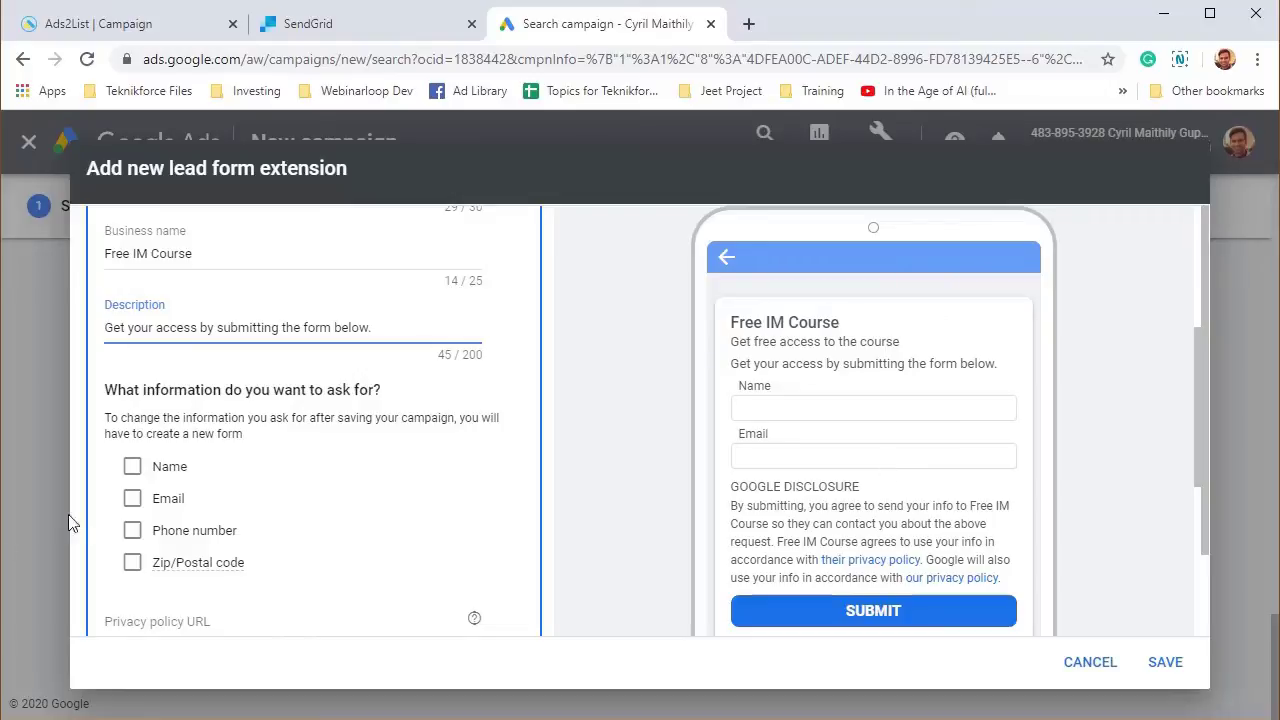
- Request only Name and Email from leads, trying the Phone number option and leaving it out
left_click(130, 466)
left_click(133, 499)
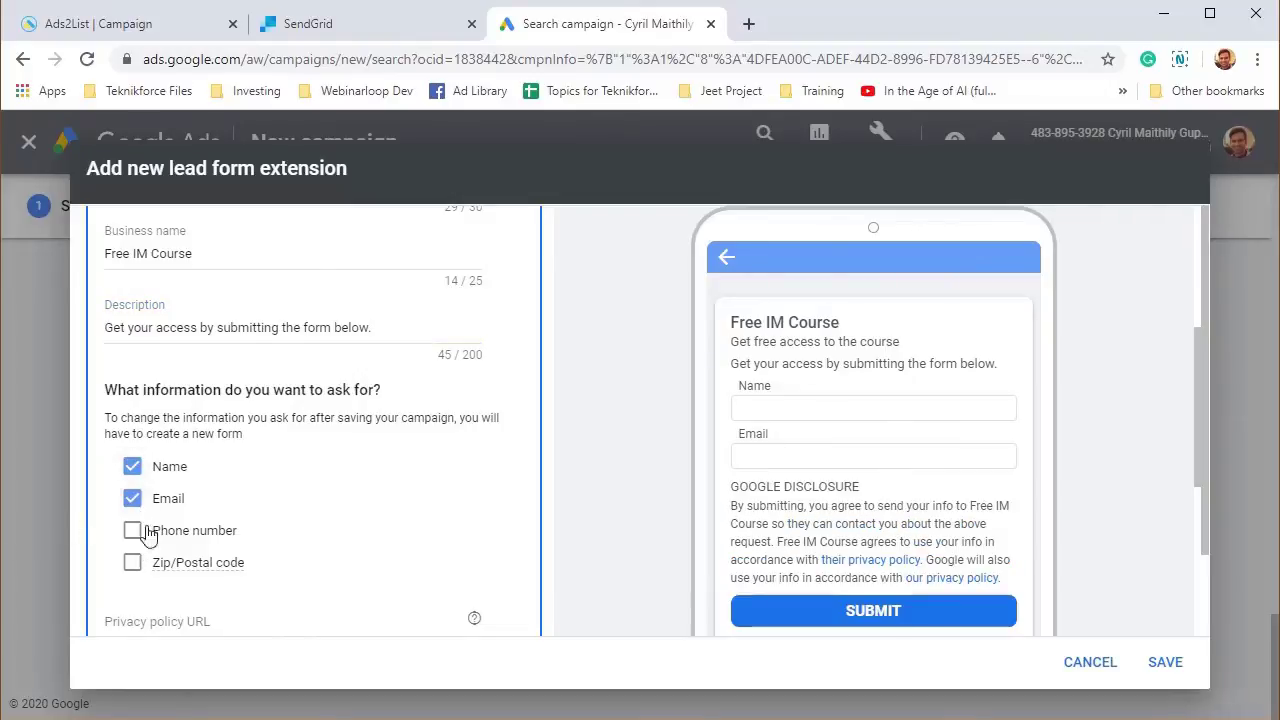
scroll(190, 600, "down", 1)
left_click(133, 432)
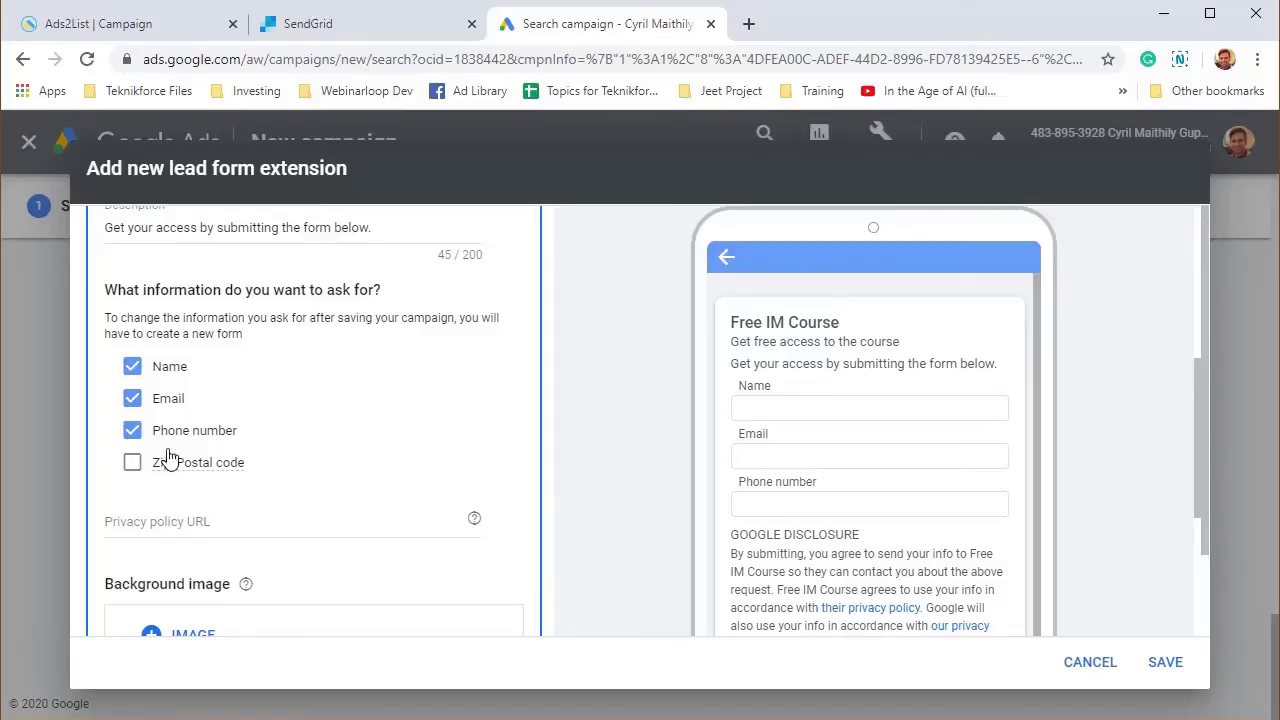
left_click(137, 440)
- Upload the CloudFunnels product image, accept its landscape crop and save it as the lead form's background image
scroll(150, 455, "down", 2)
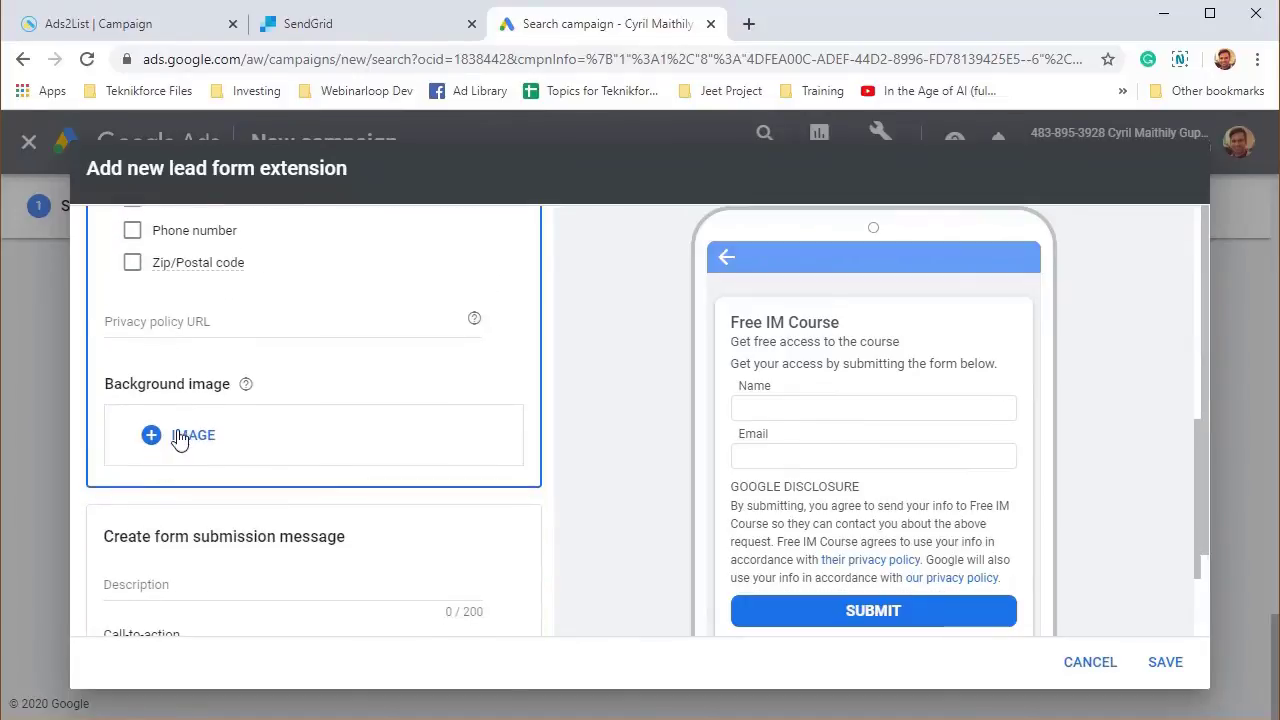
left_click(183, 437)
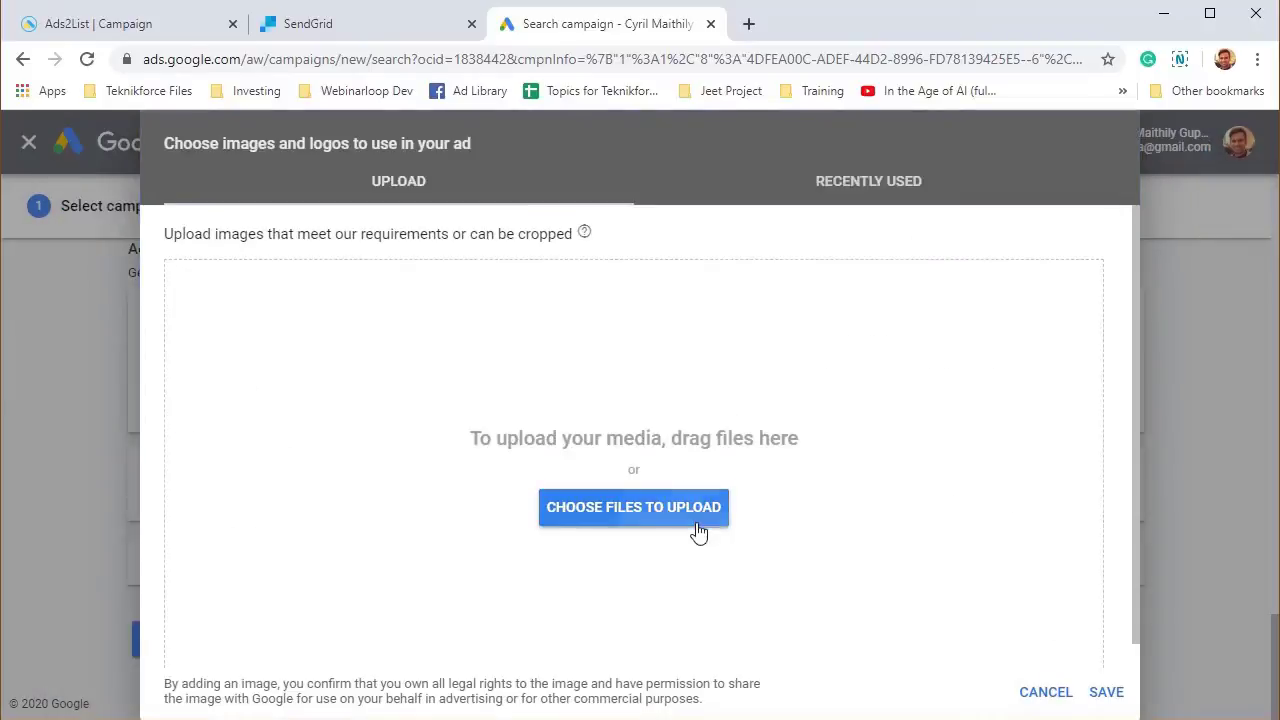
left_click(650, 506)
double_click(250, 181)
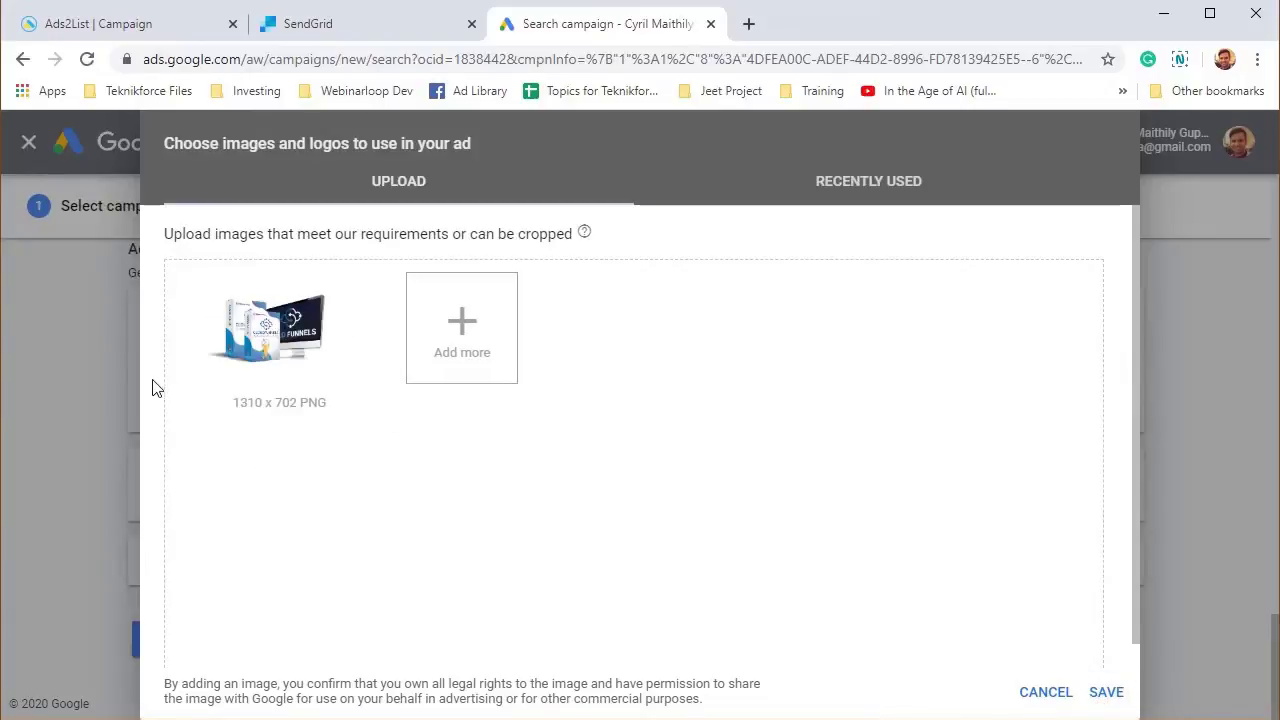
left_click(268, 330)
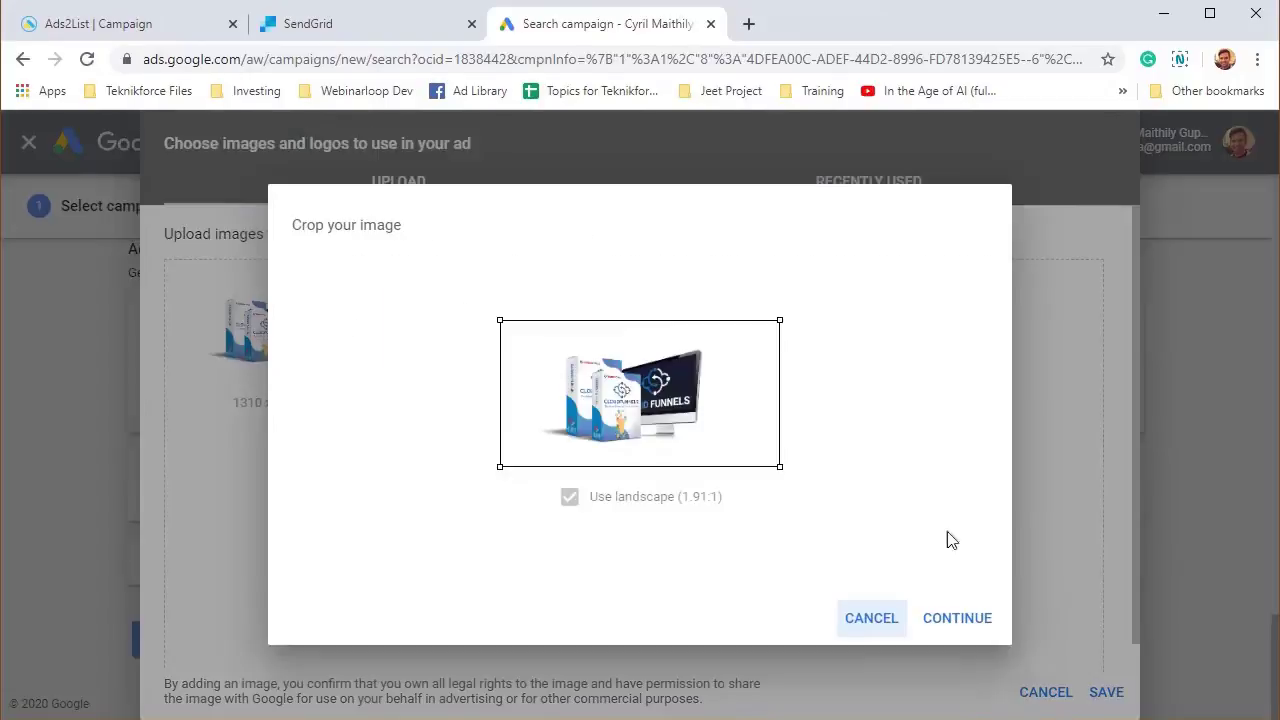
left_click(930, 628)
left_click(1106, 692)
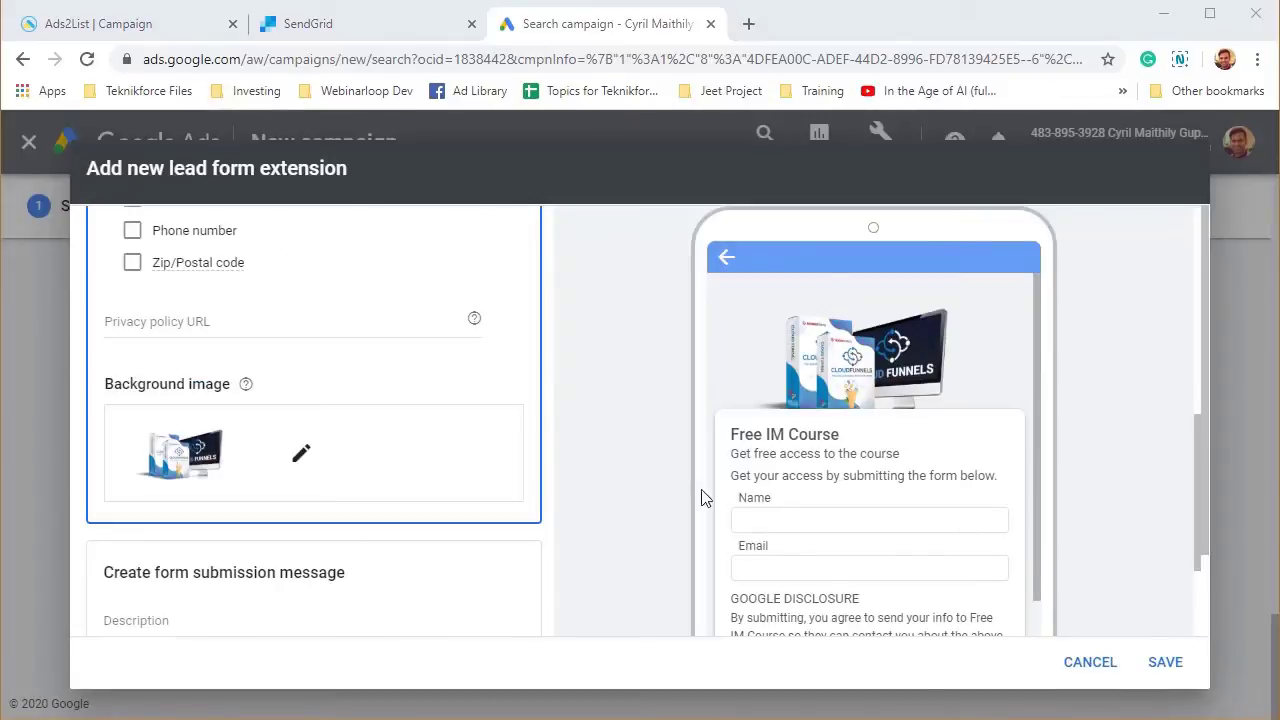
scroll(288, 547, "down", 3)
left_click(214, 320)
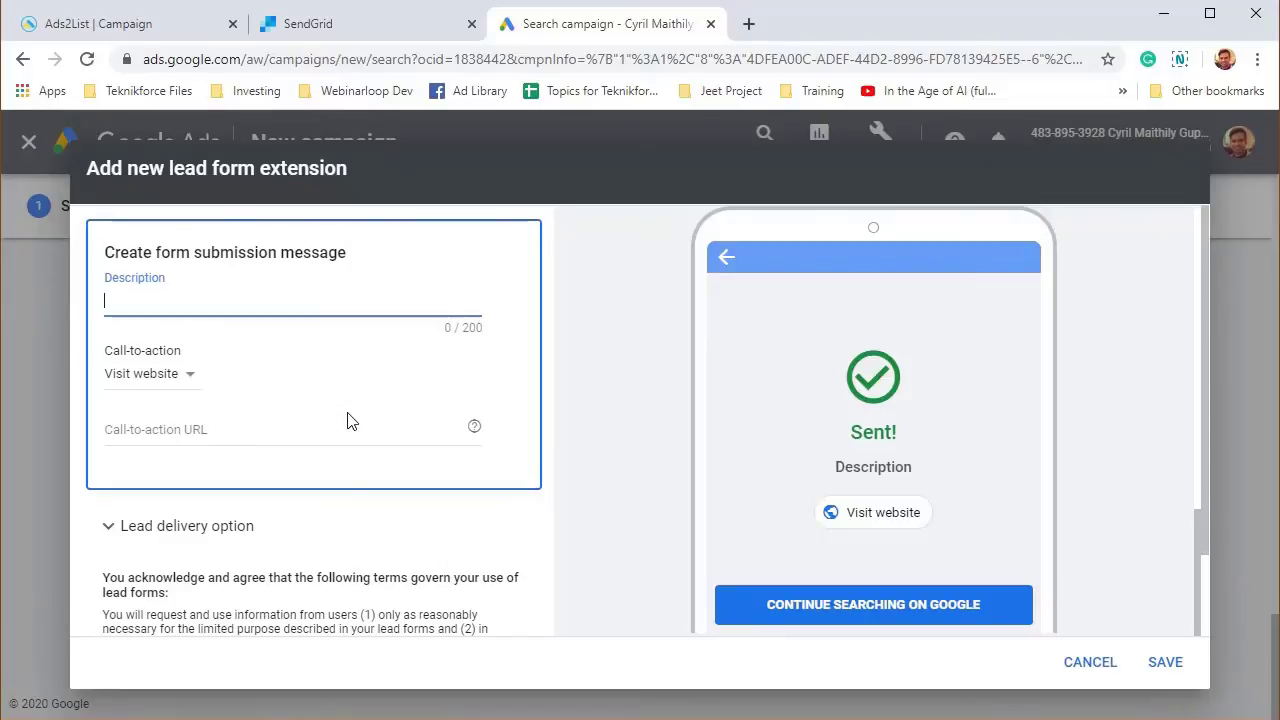
type("Thank you for si")
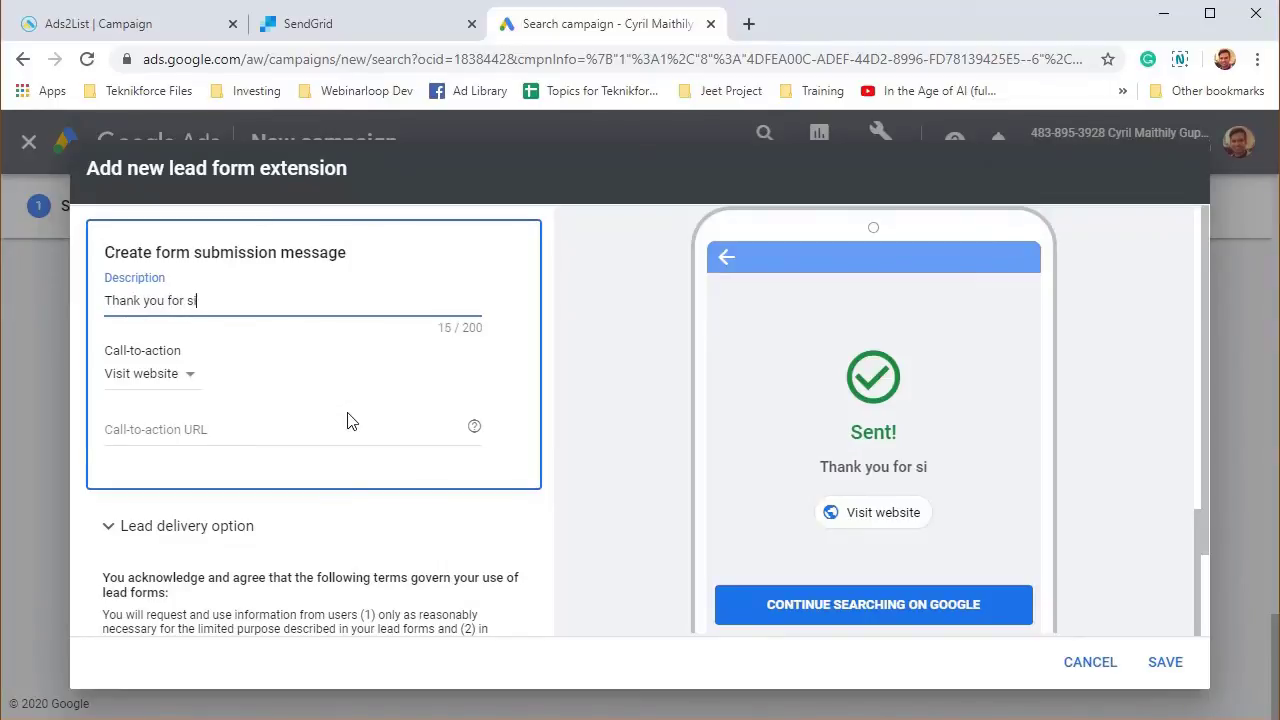
type("gning up!")
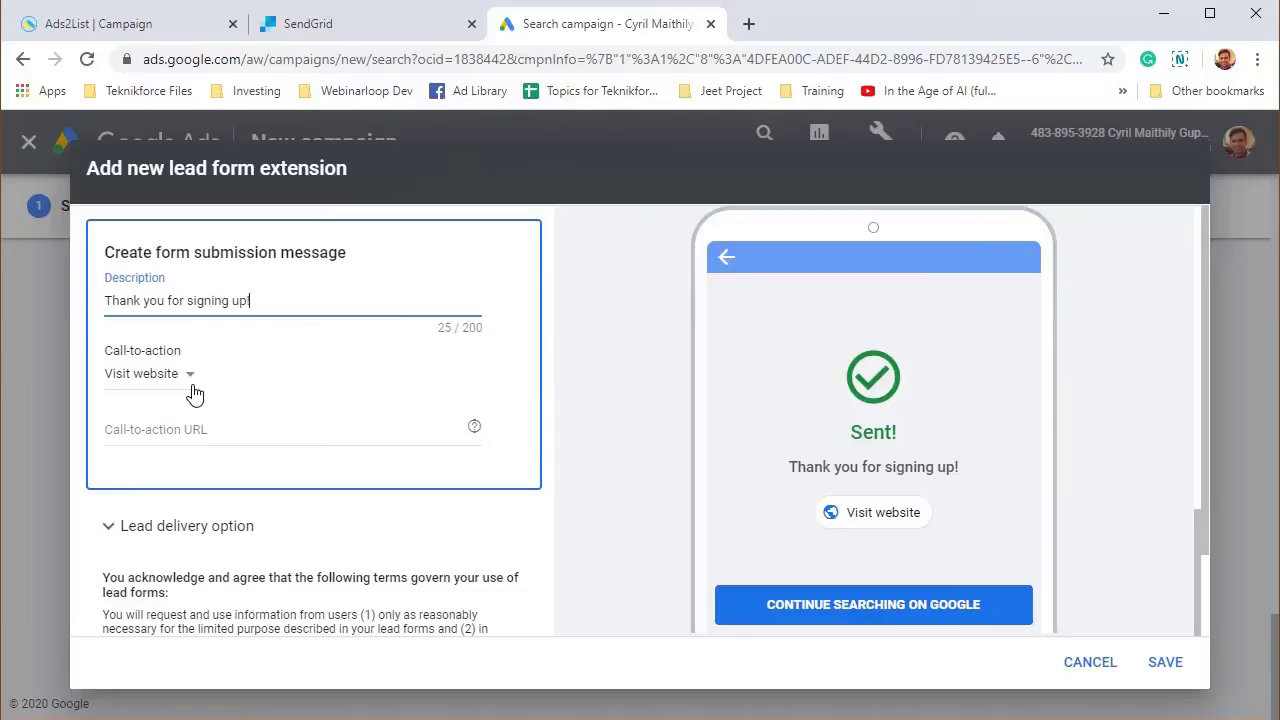
left_click(221, 429)
type("http://teknikforce.com")
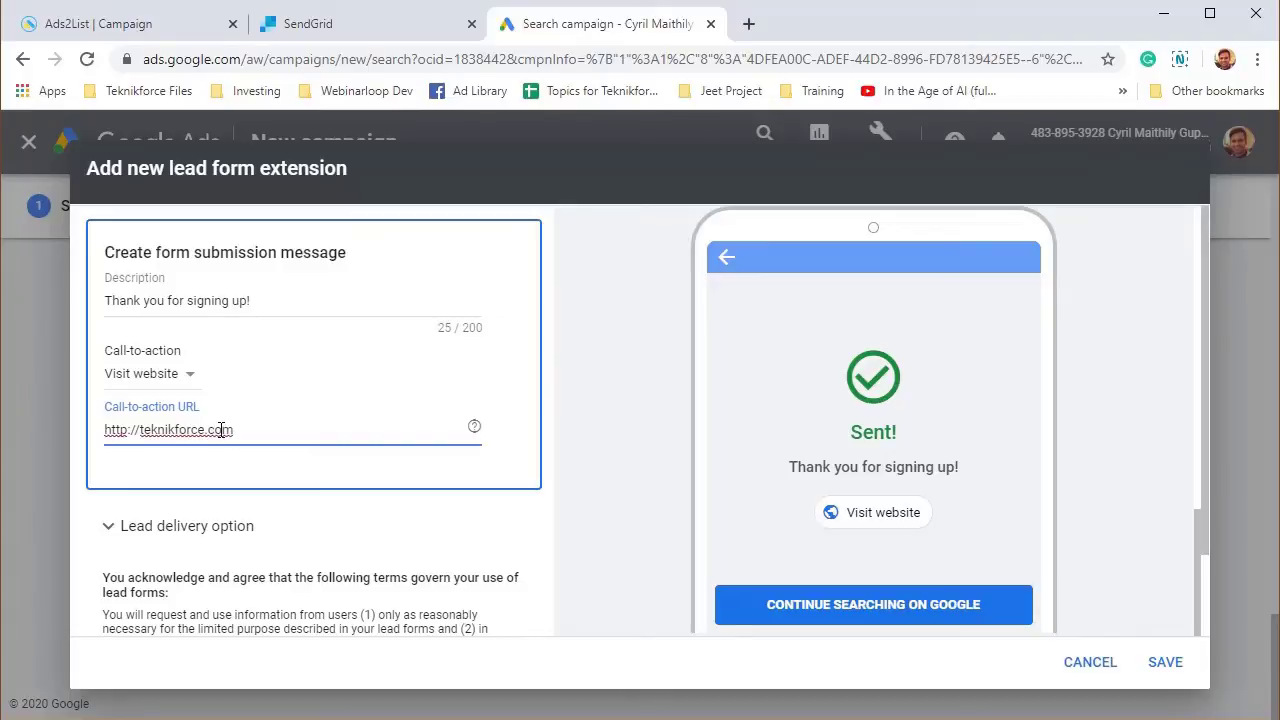
- Try Download as the submission message's call-to-action and switch it back to Visit website
left_click(180, 378)
left_click(185, 459)
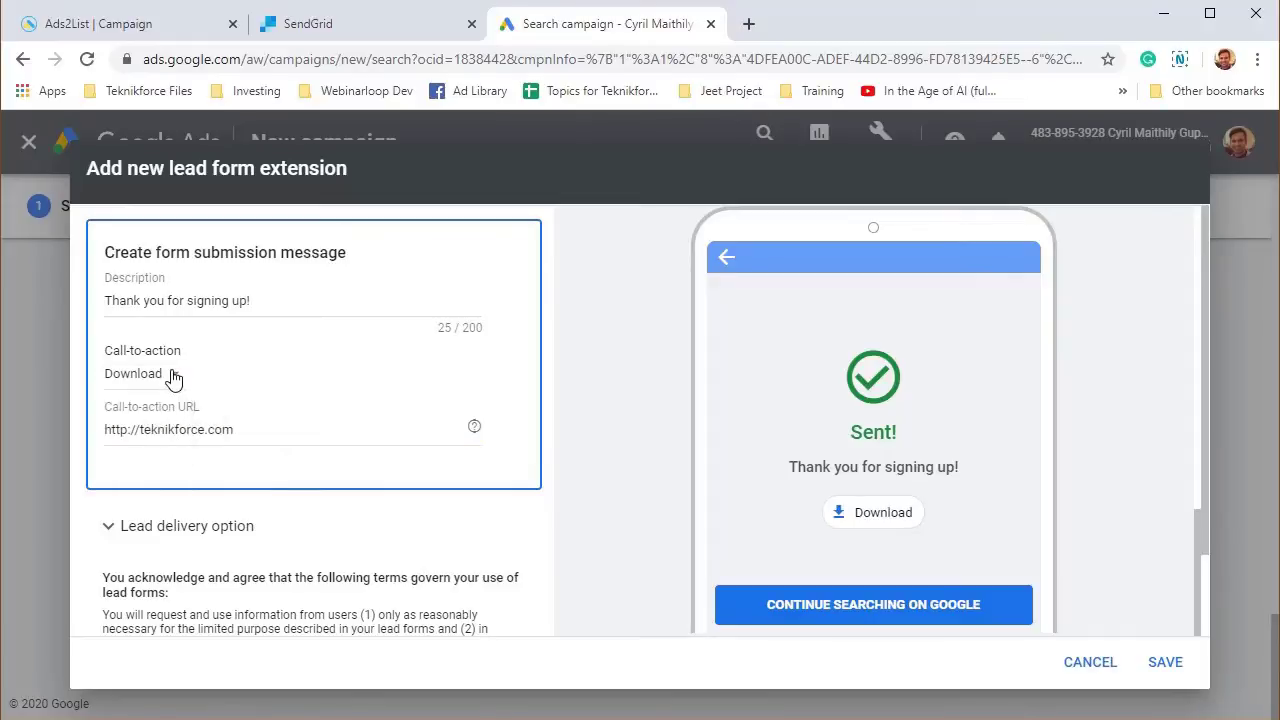
left_click(171, 377)
left_click(160, 430)
- Extend the form submission message with "Claim your offer using the button below."
left_click_drag(266, 299, 106, 299)
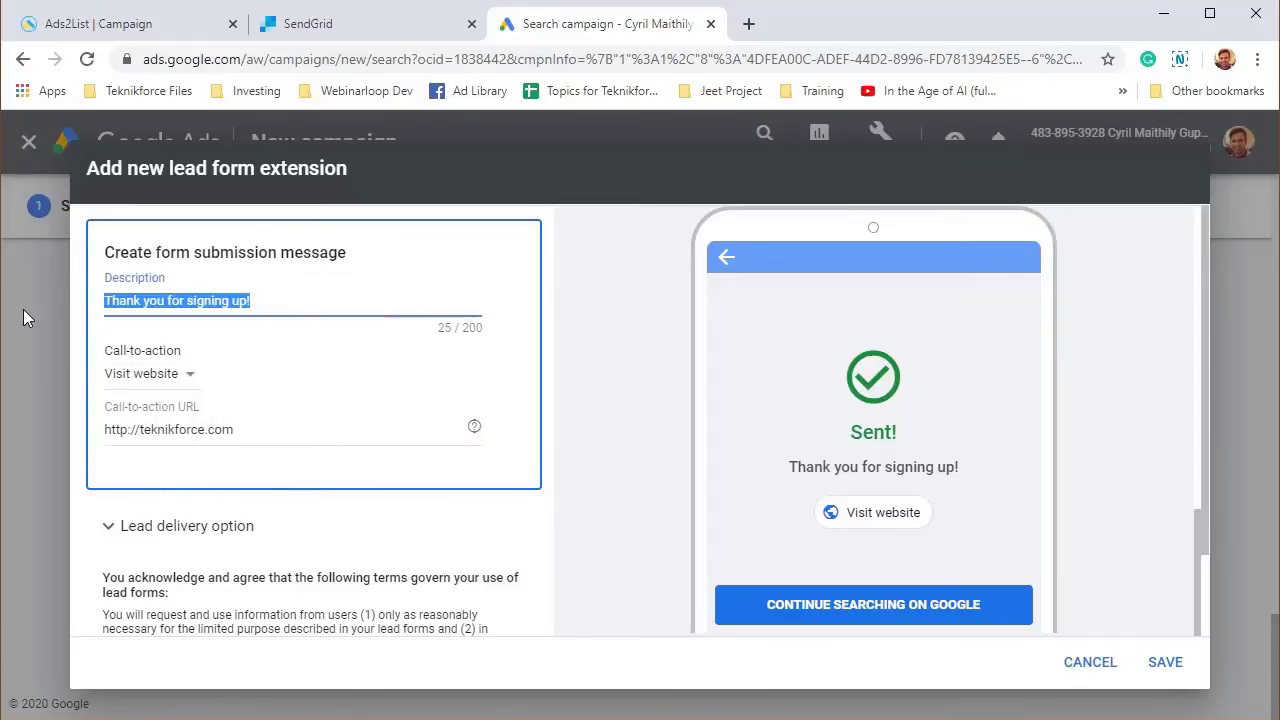
left_click(301, 307)
type("Claim your offer")
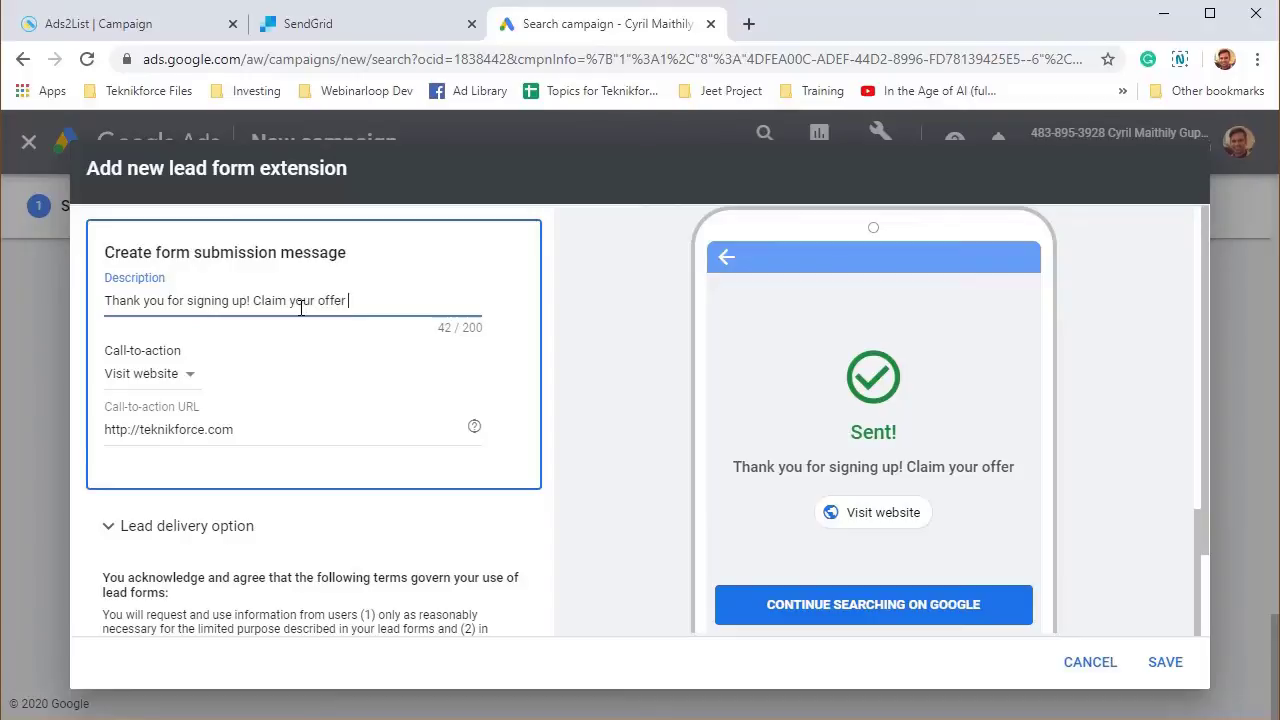
type(" using the button below.")
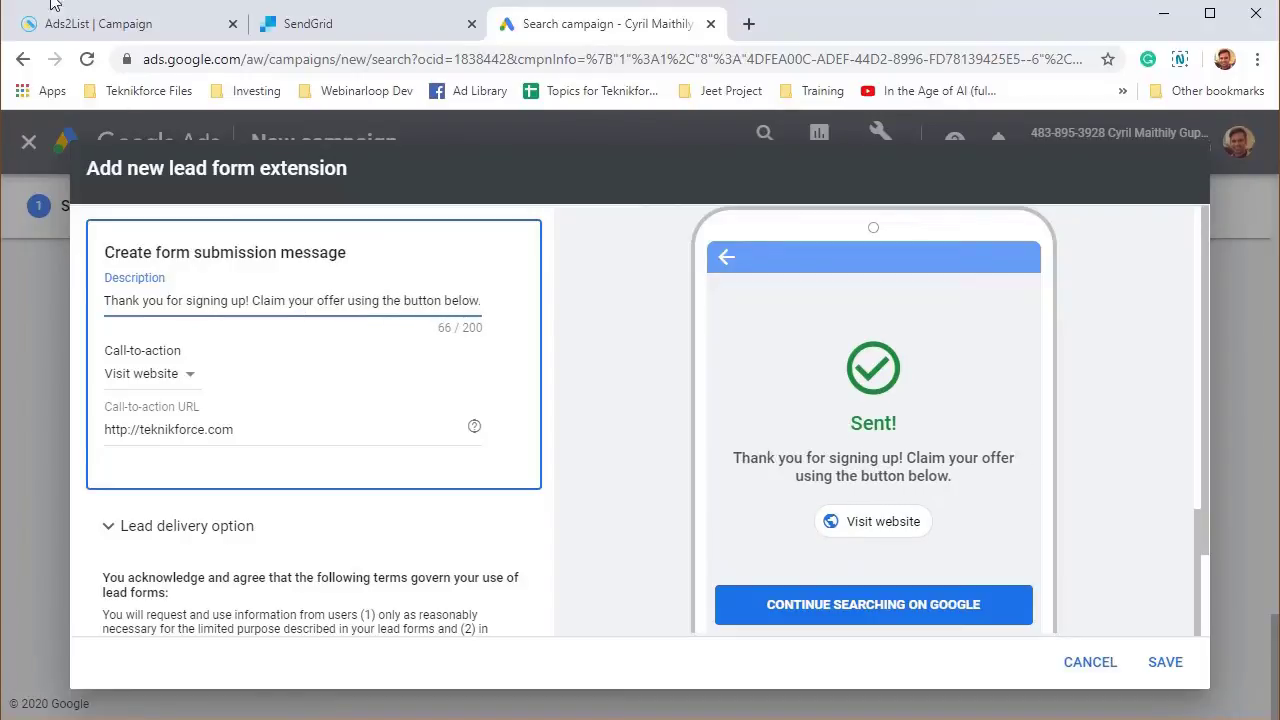
- Expand the lead delivery options and review how leads can be downloaded or managed with a webhook
scroll(200, 420, "down", 2)
scroll(210, 410, "up", 2)
scroll(230, 390, "down", 2)
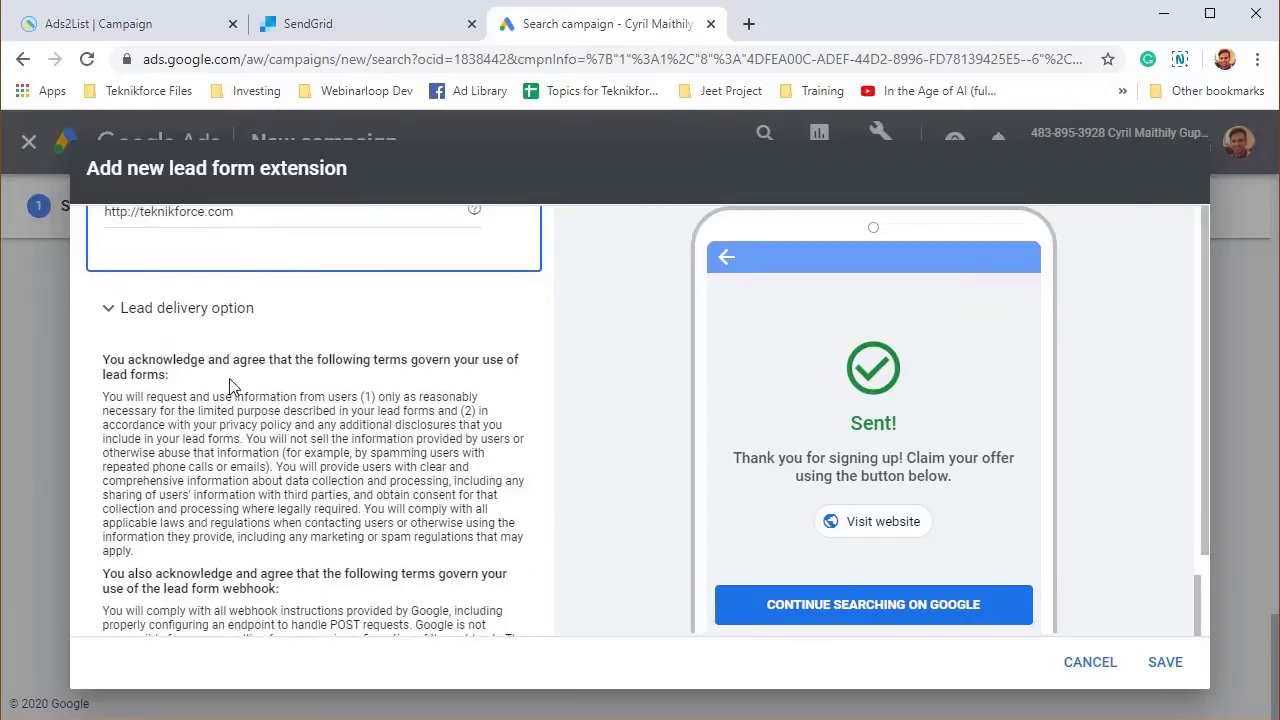
left_click(222, 312)
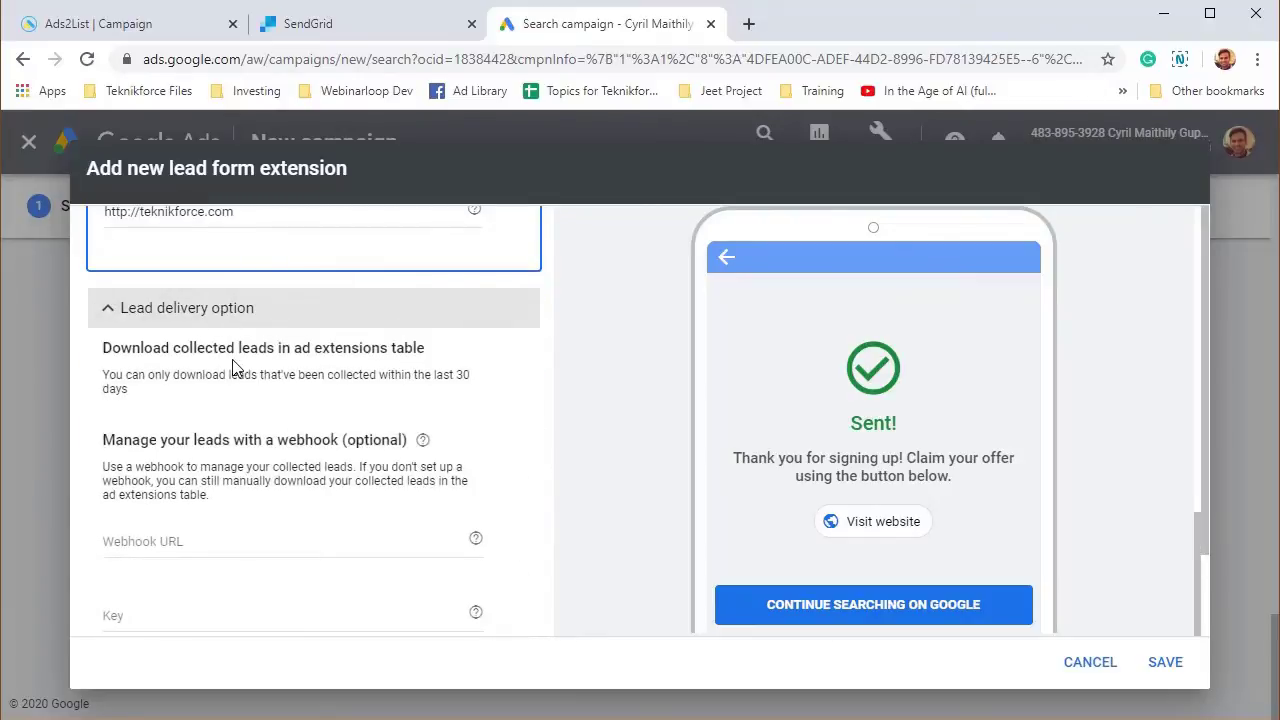
scroll(234, 363, "down", 1)
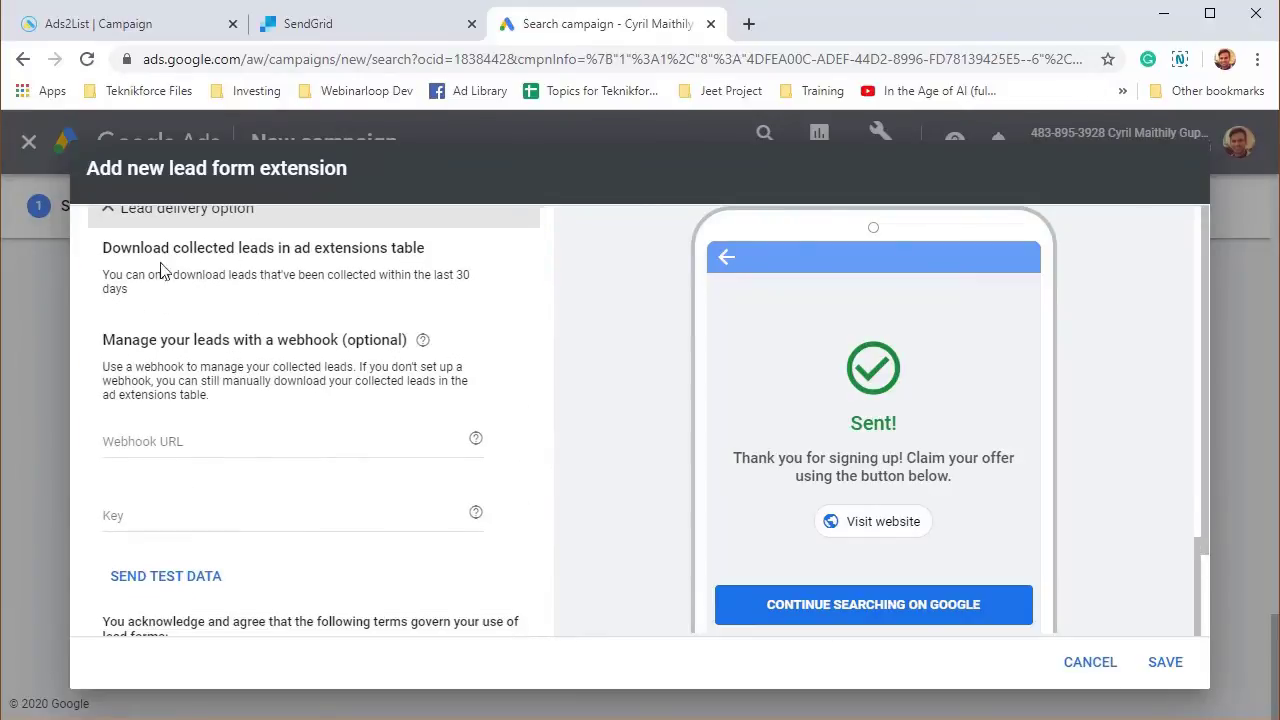
left_click_drag(121, 247, 426, 249)
left_click_drag(231, 339, 222, 339)
left_click_drag(111, 248, 432, 416)
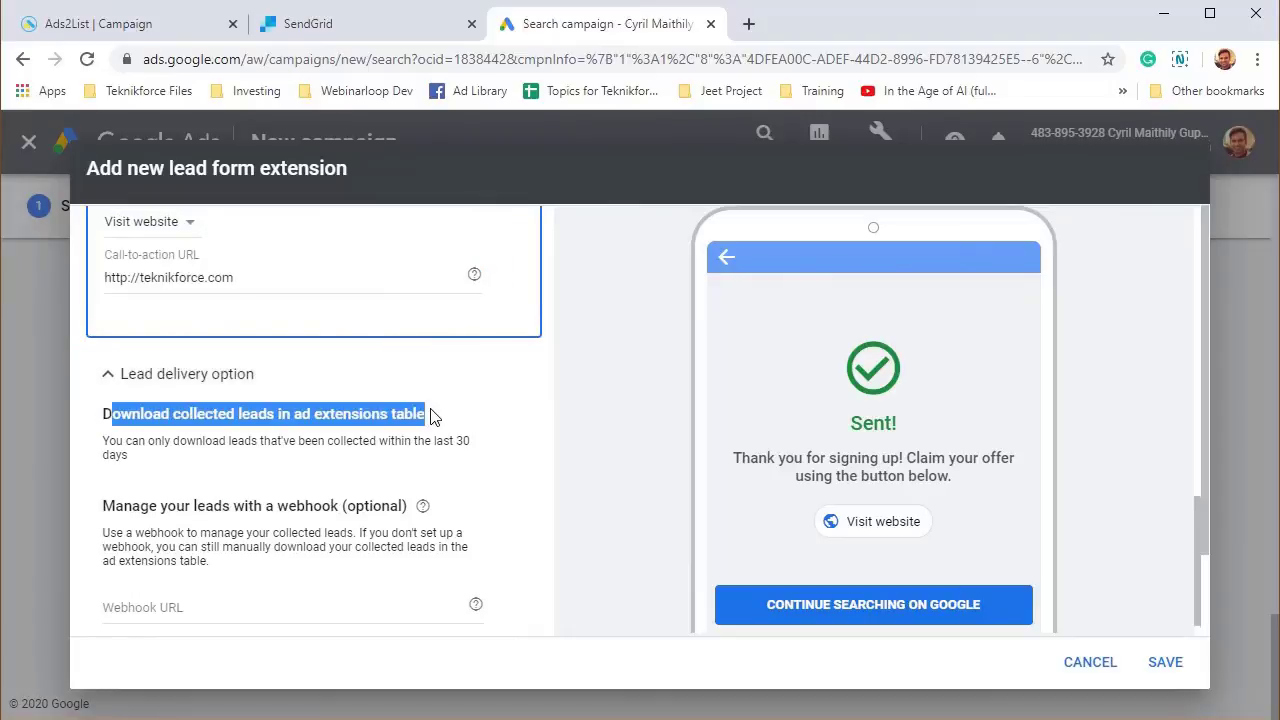
left_click(405, 471)
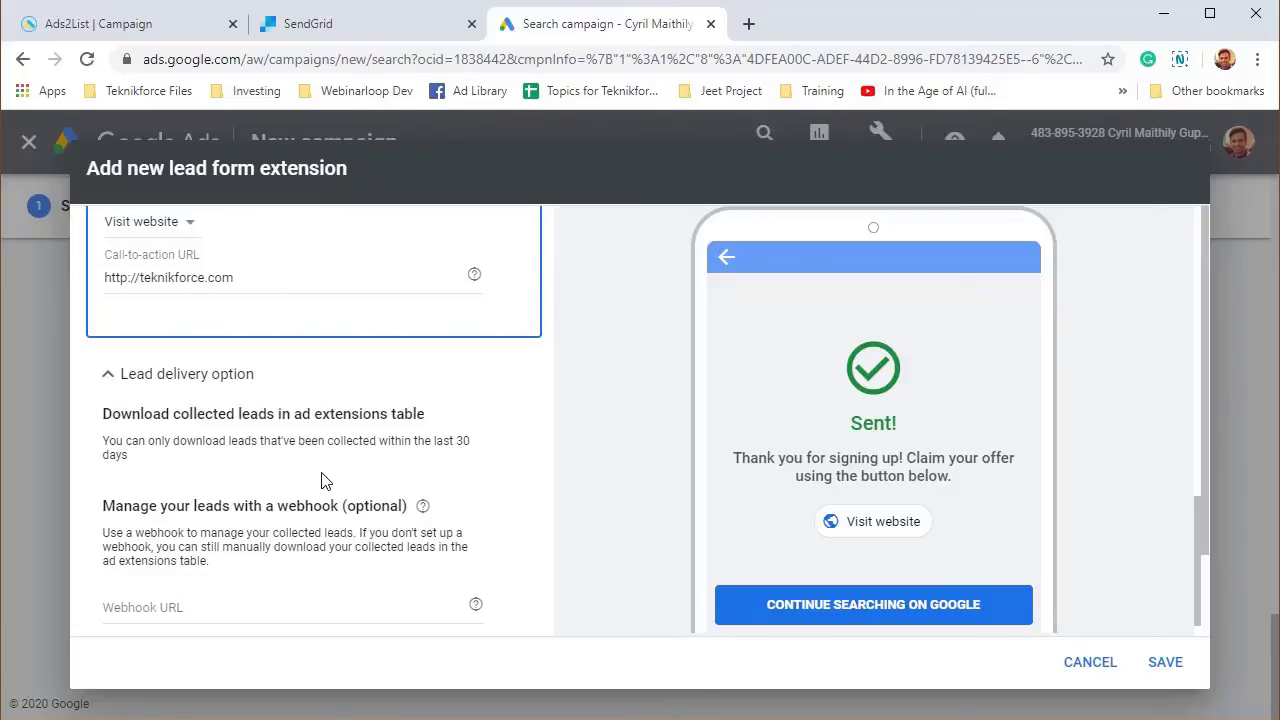
scroll(330, 478, "down", 1)
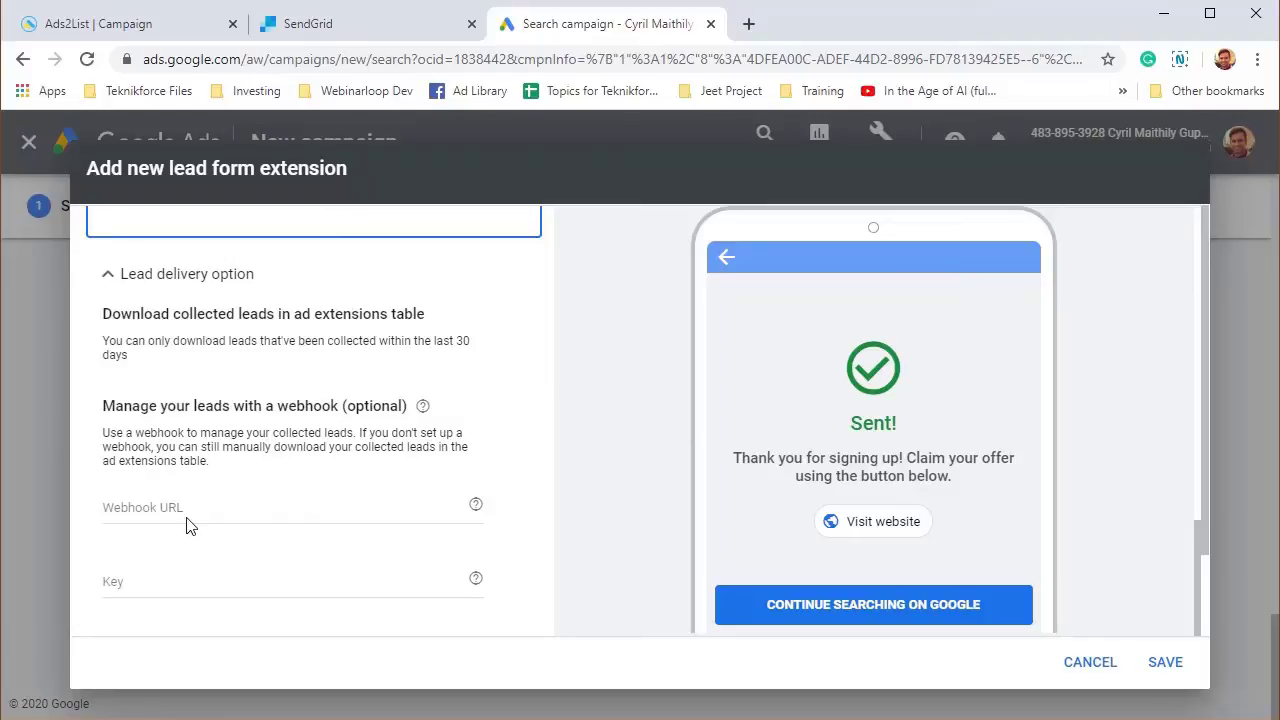
left_click_drag(116, 409, 358, 410)
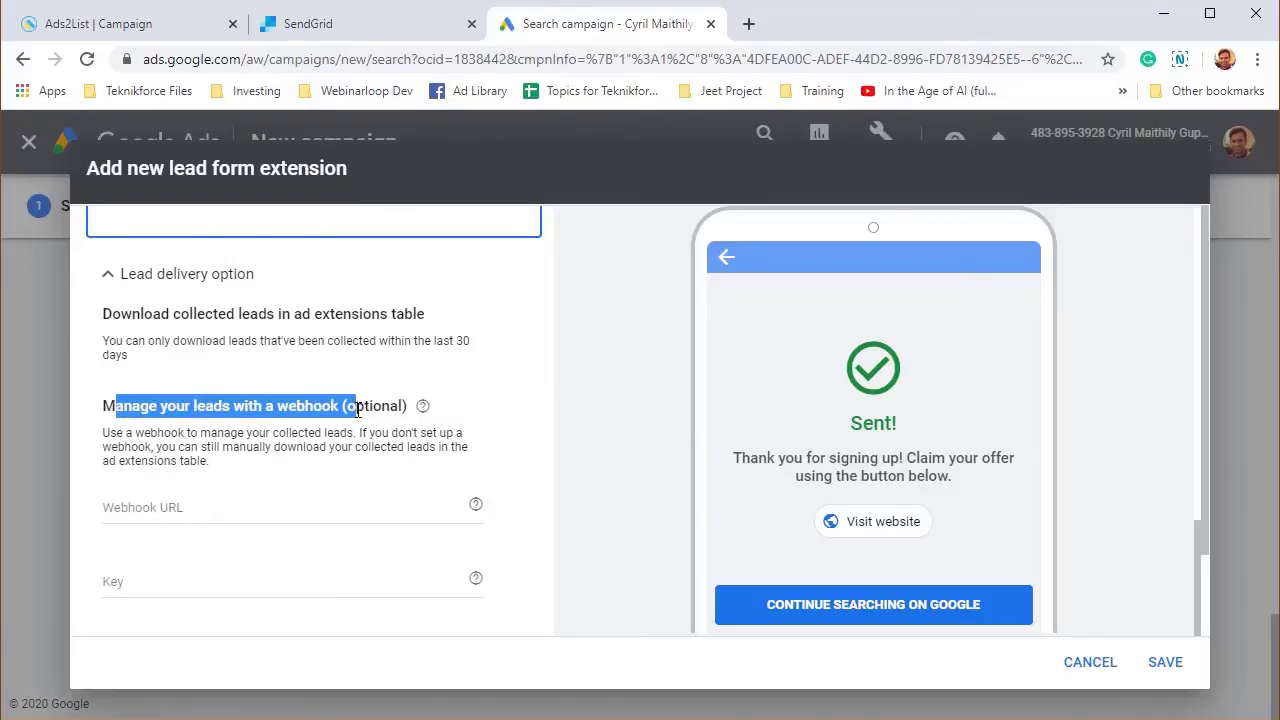
- Copy the Google Ads webhook address from Ads2List and paste it as the Webhook URL in the Google Ads lead form
left_click(150, 24)
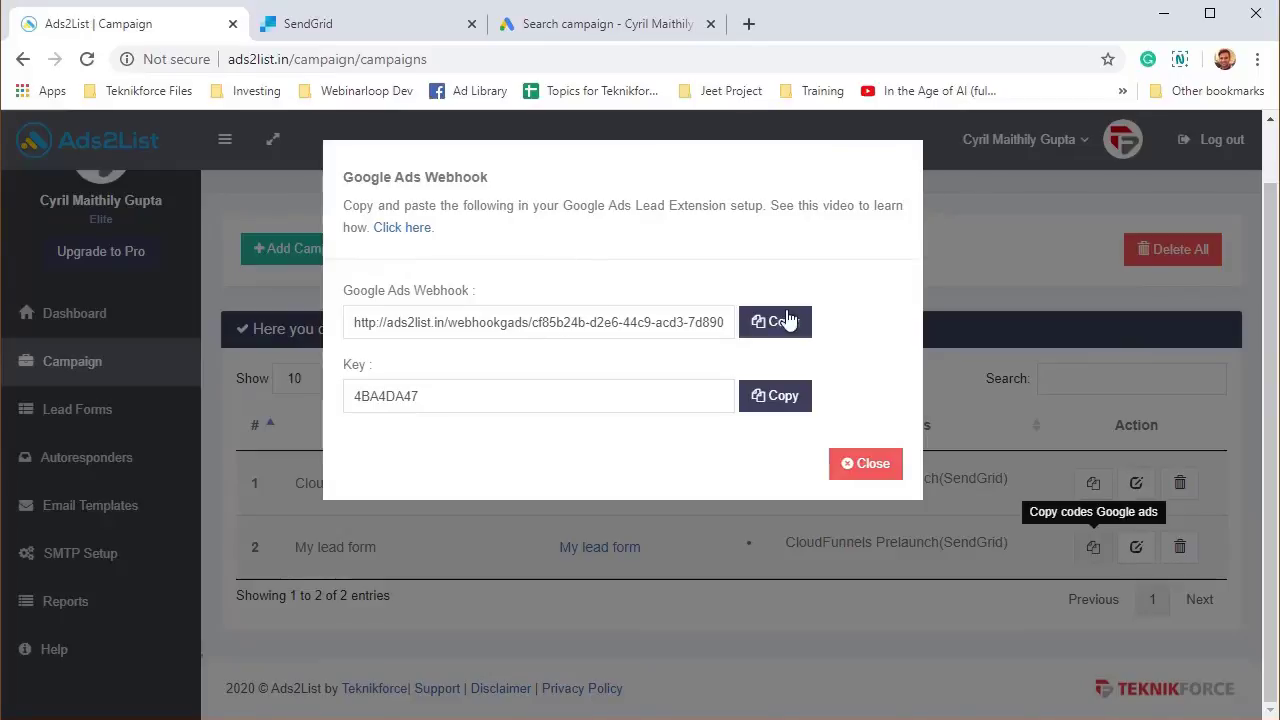
left_click(478, 316)
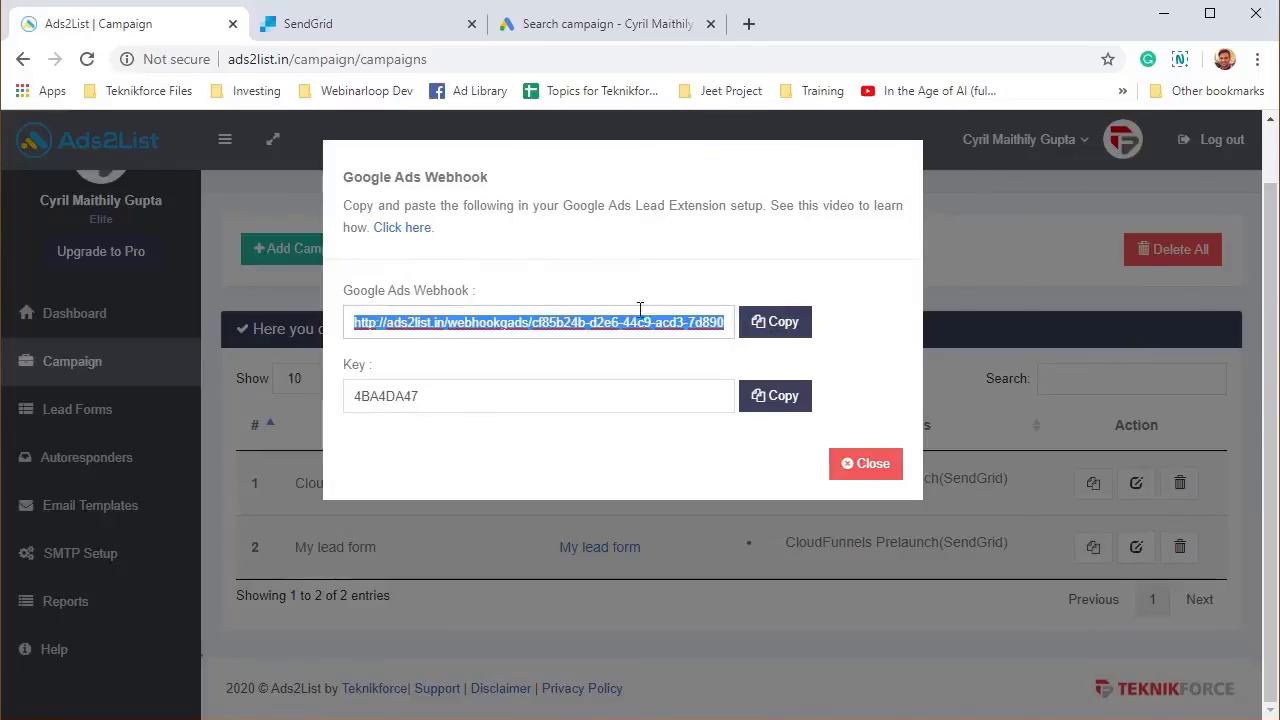
left_click(509, 30)
left_click(280, 510)
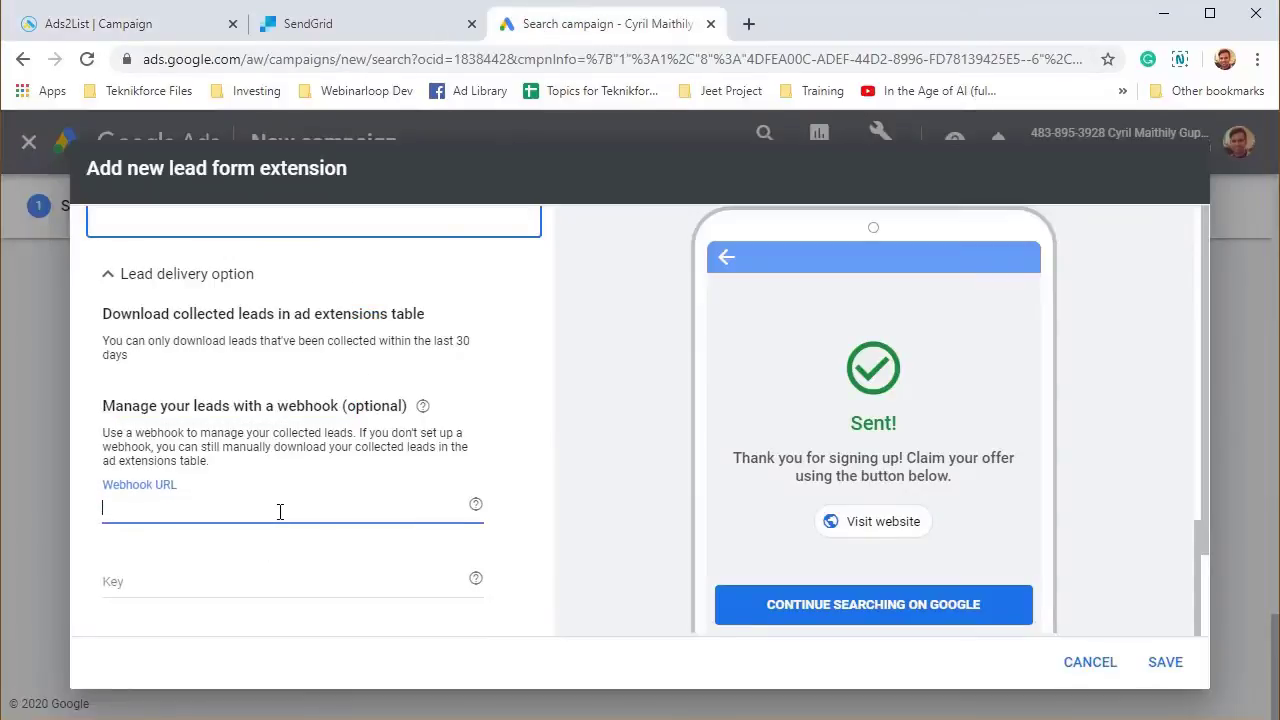
key("ctrl+v")
- Copy the webhook key from Ads2List and paste it as the Key in the Google Ads lead form
left_click(112, 24)
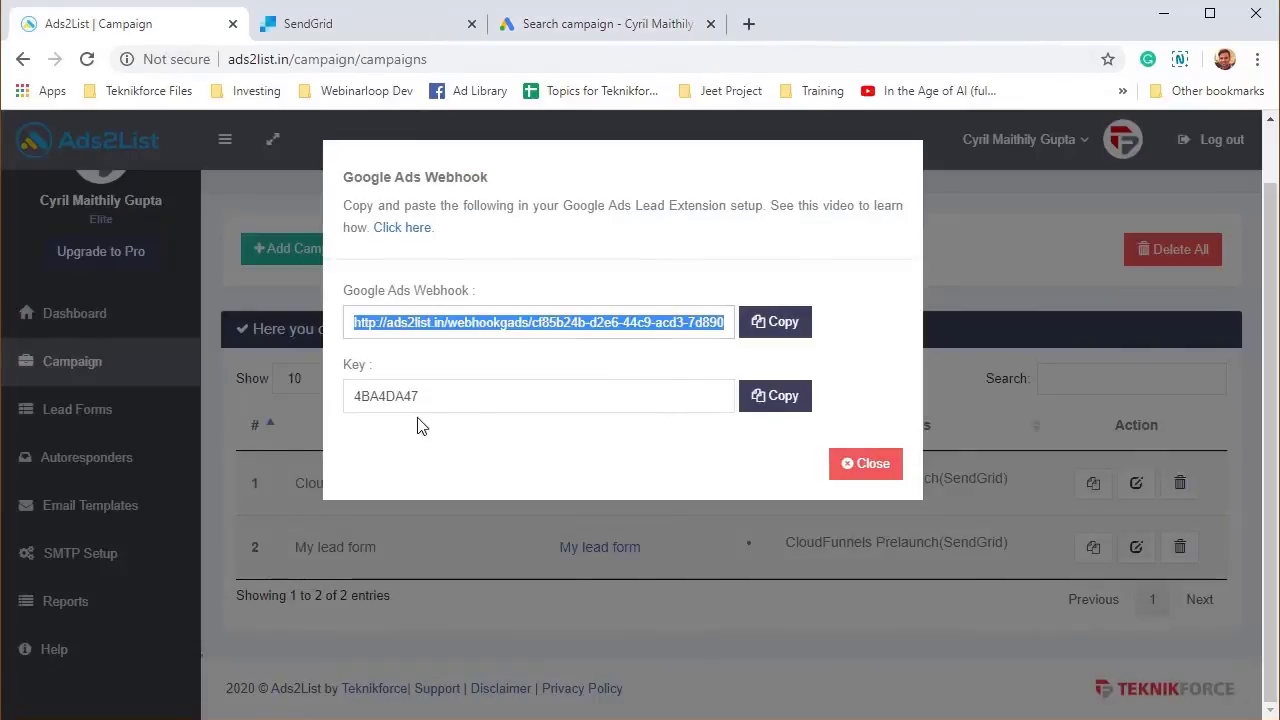
double_click(376, 396)
left_click(785, 398)
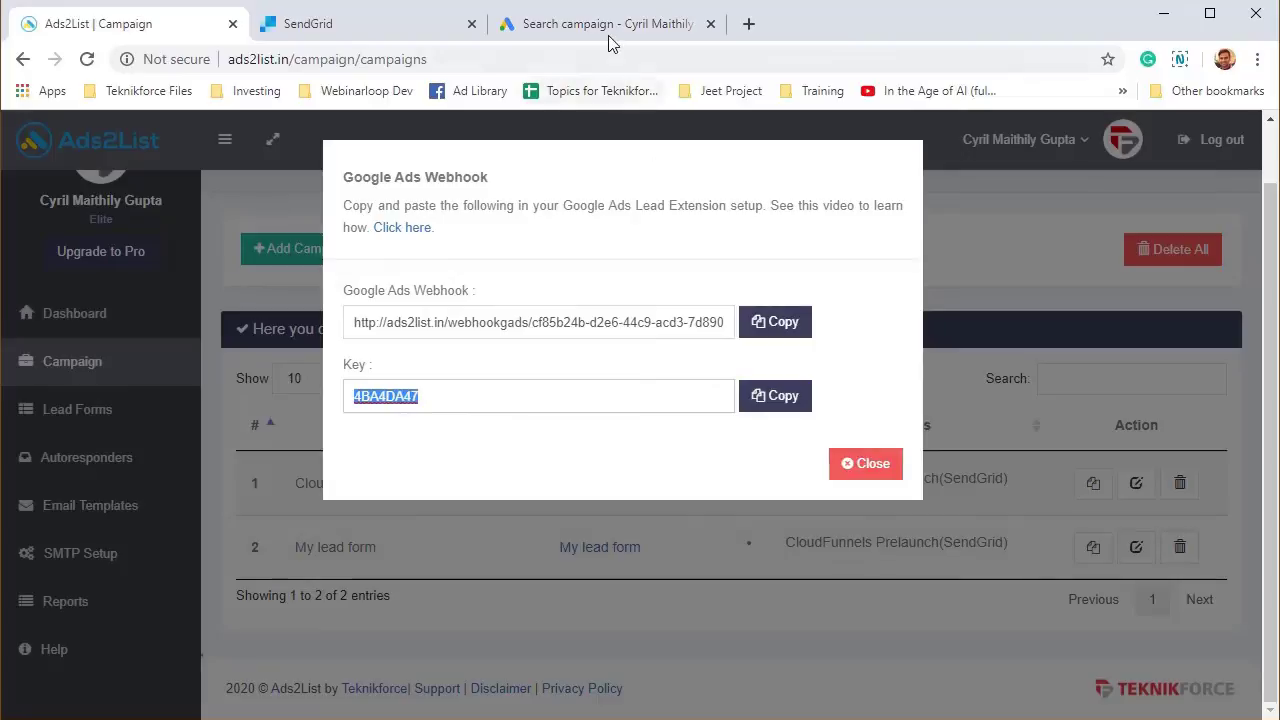
left_click(605, 23)
left_click(330, 582)
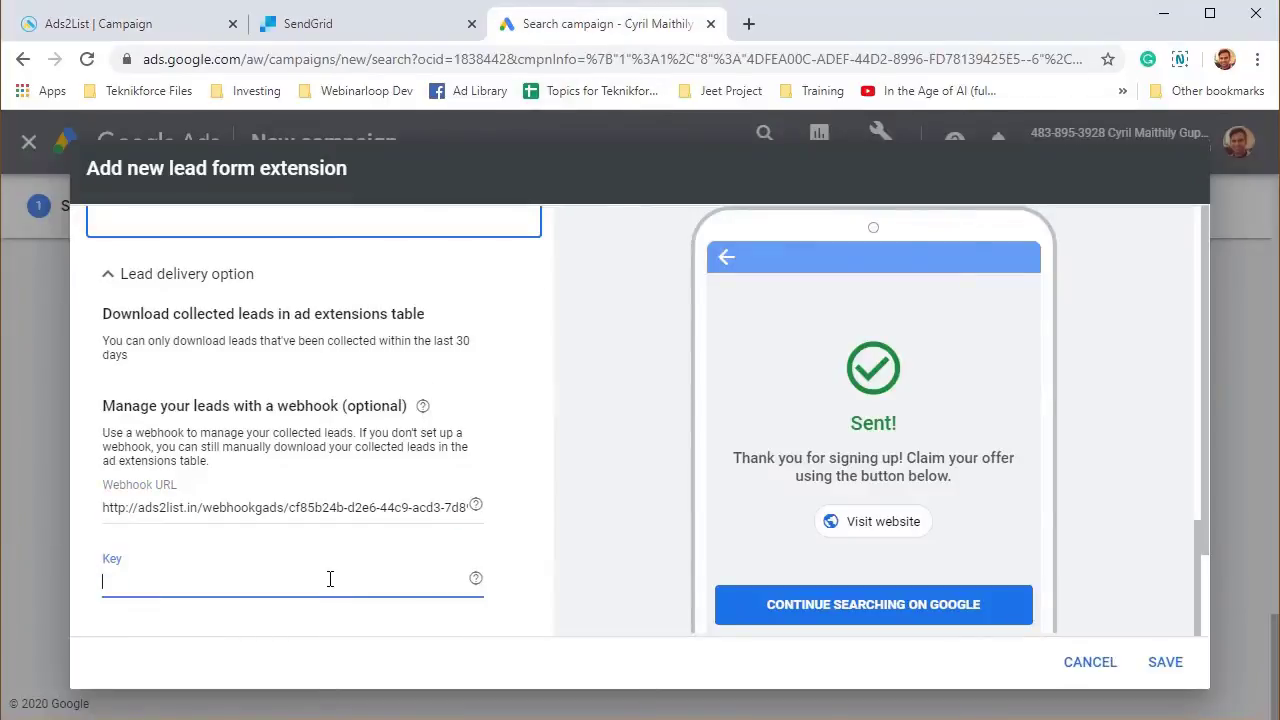
key("ctrl+v")
- Send test data through the lead form's webhook
scroll(290, 530, "down", 2)
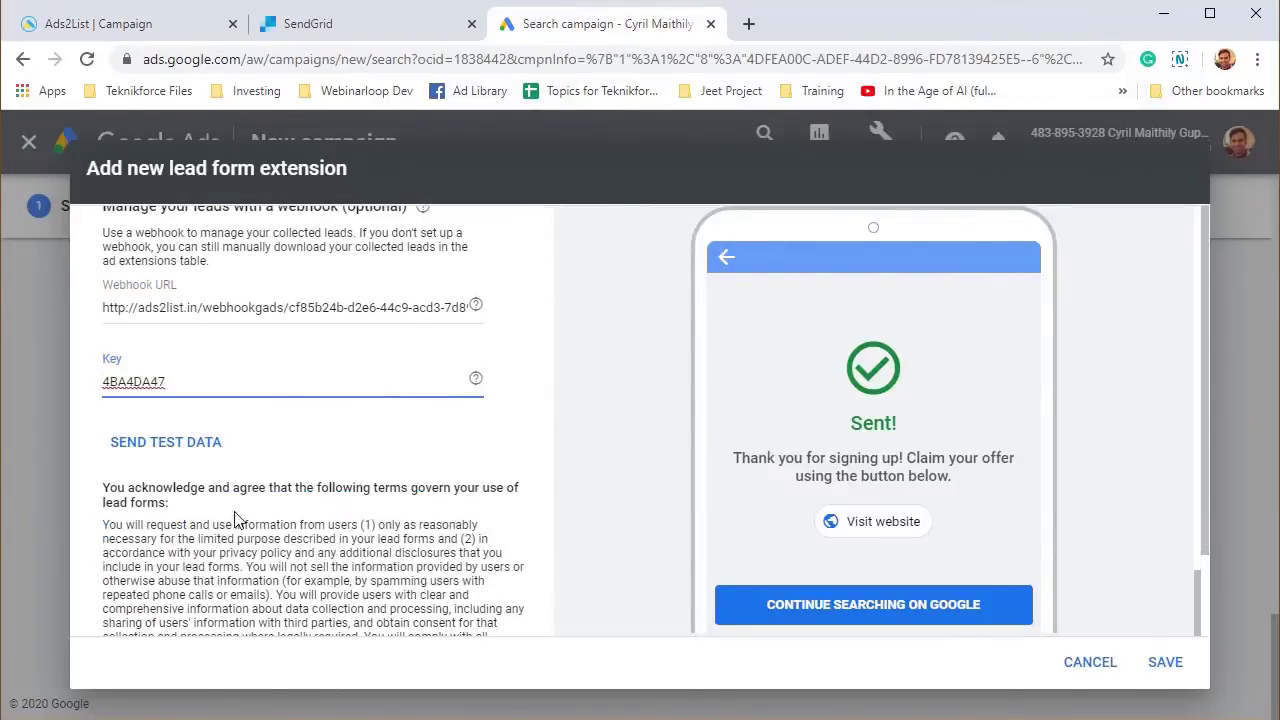
left_click(195, 456)
scroll(135, 393, "down", 1)
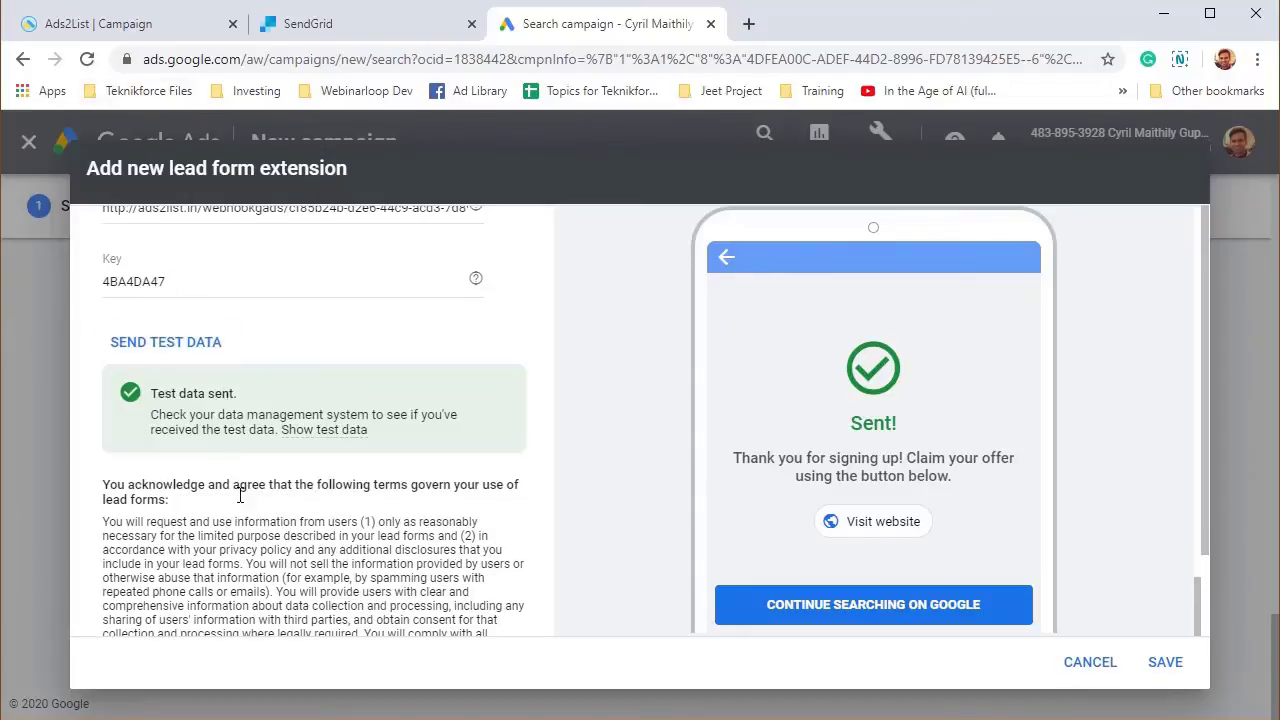
- Review the test data notice and the lead form terms, and save the new lead form extension
left_click_drag(174, 416, 345, 433)
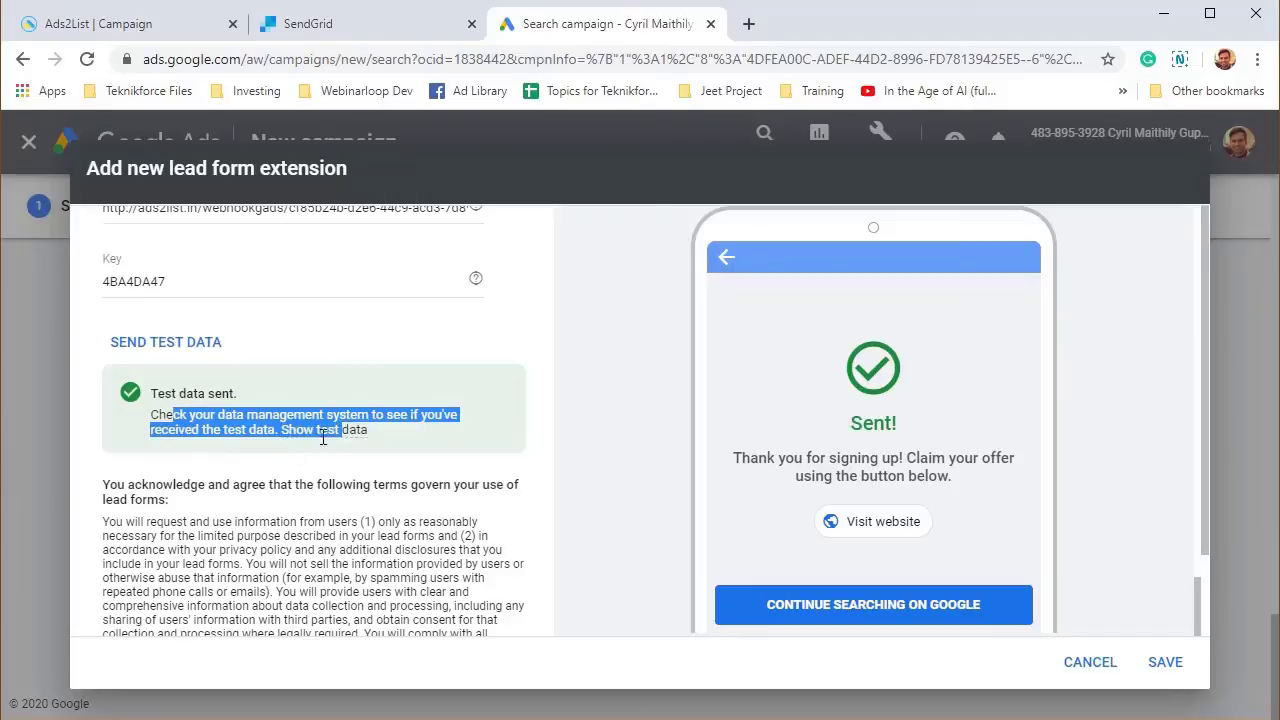
left_click(166, 400)
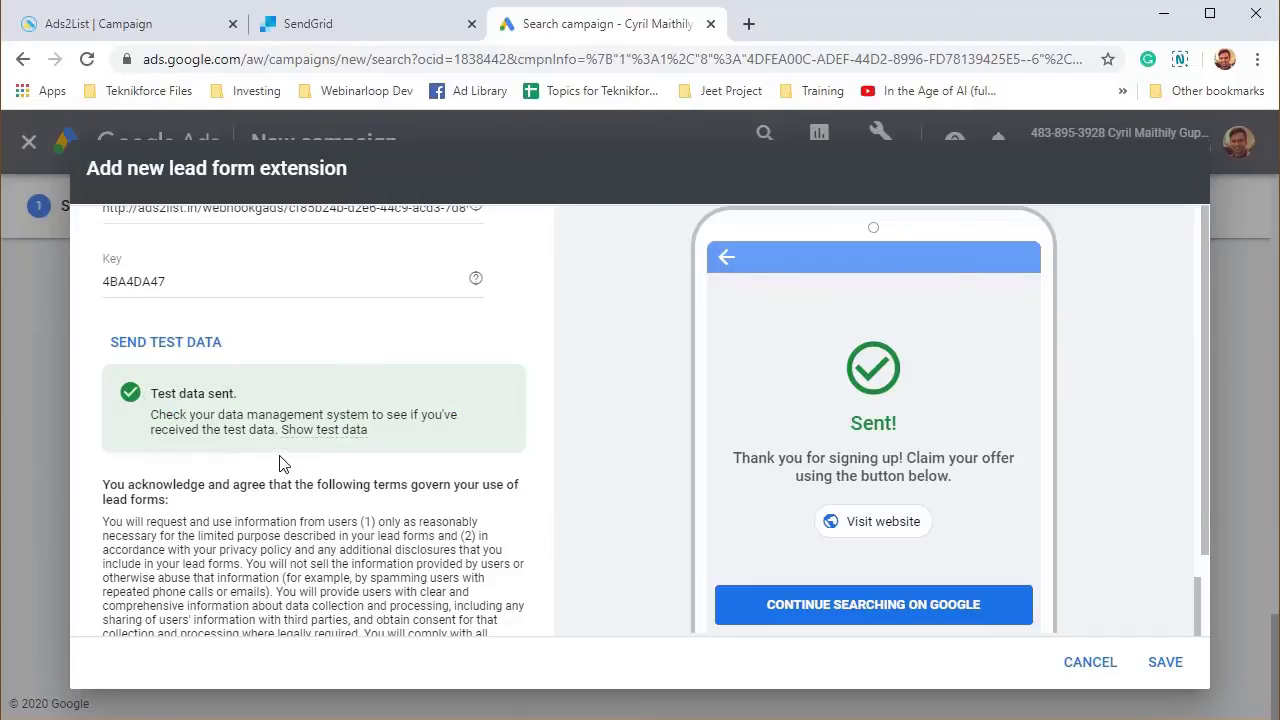
scroll(455, 520, "down", 1)
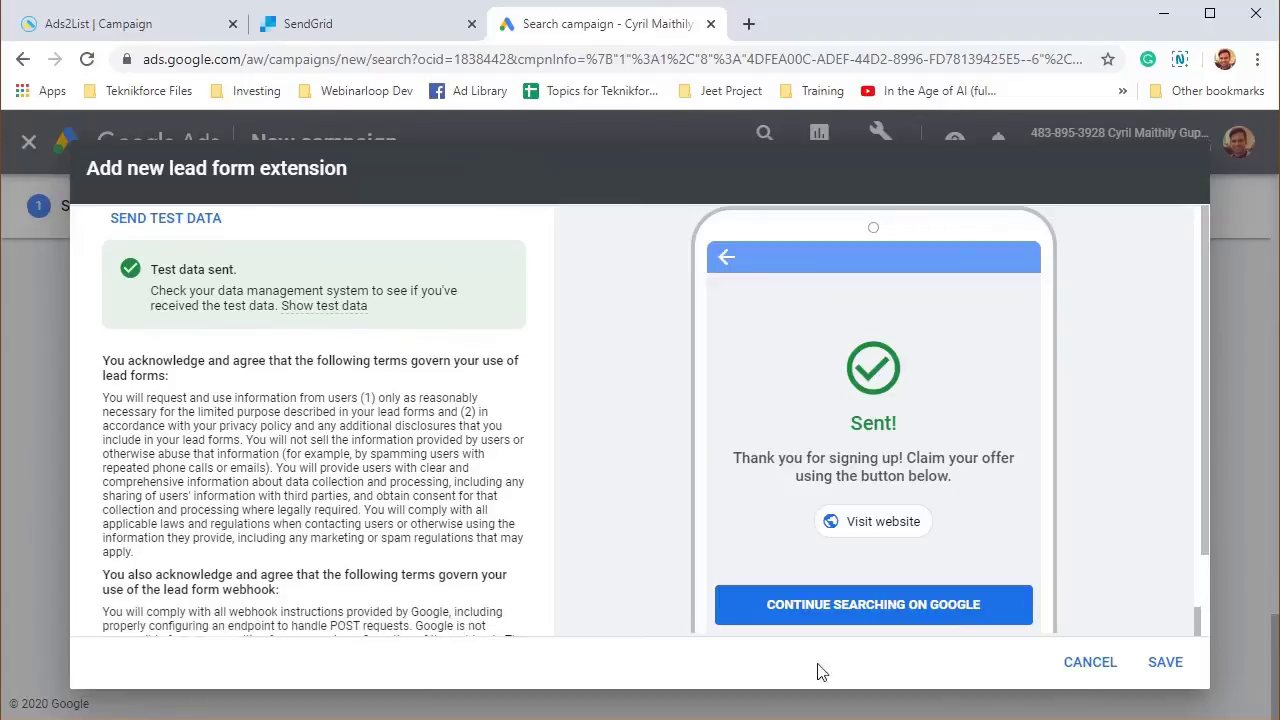
left_click(1165, 662)
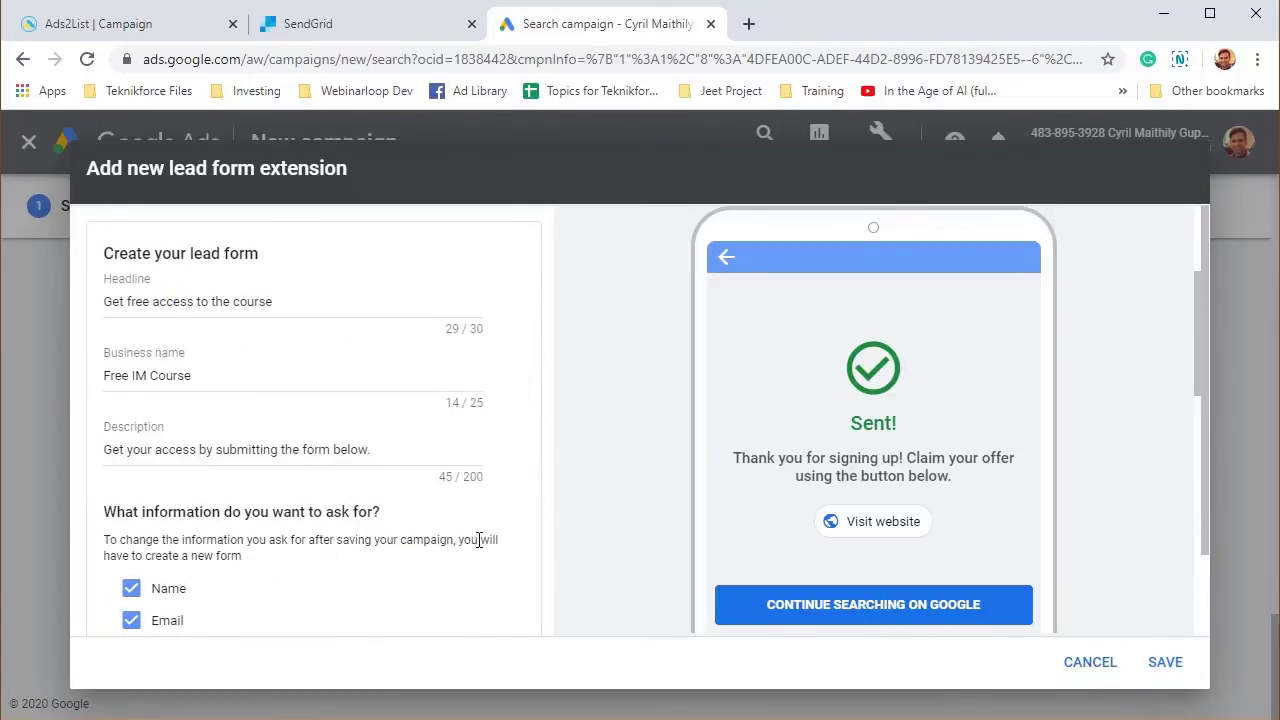
scroll(511, 434, "down", 4)
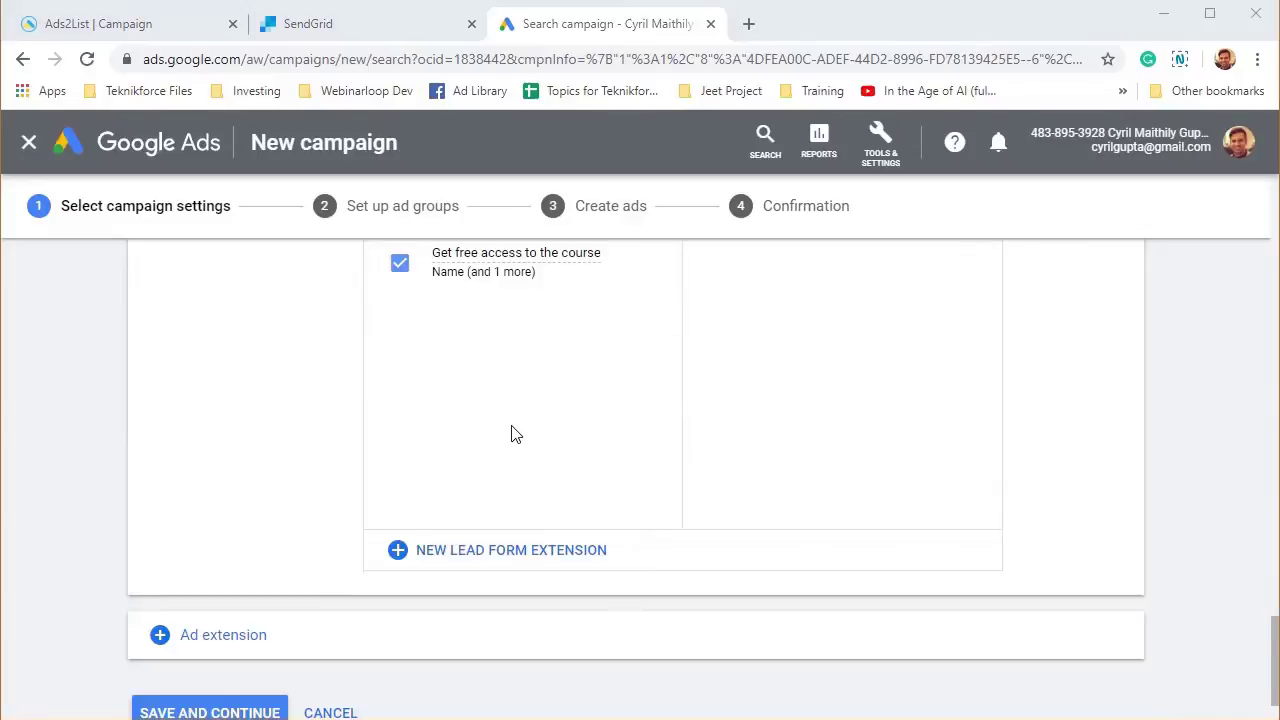
scroll(514, 430, "up", 10)
scroll(514, 424, "up", 5)
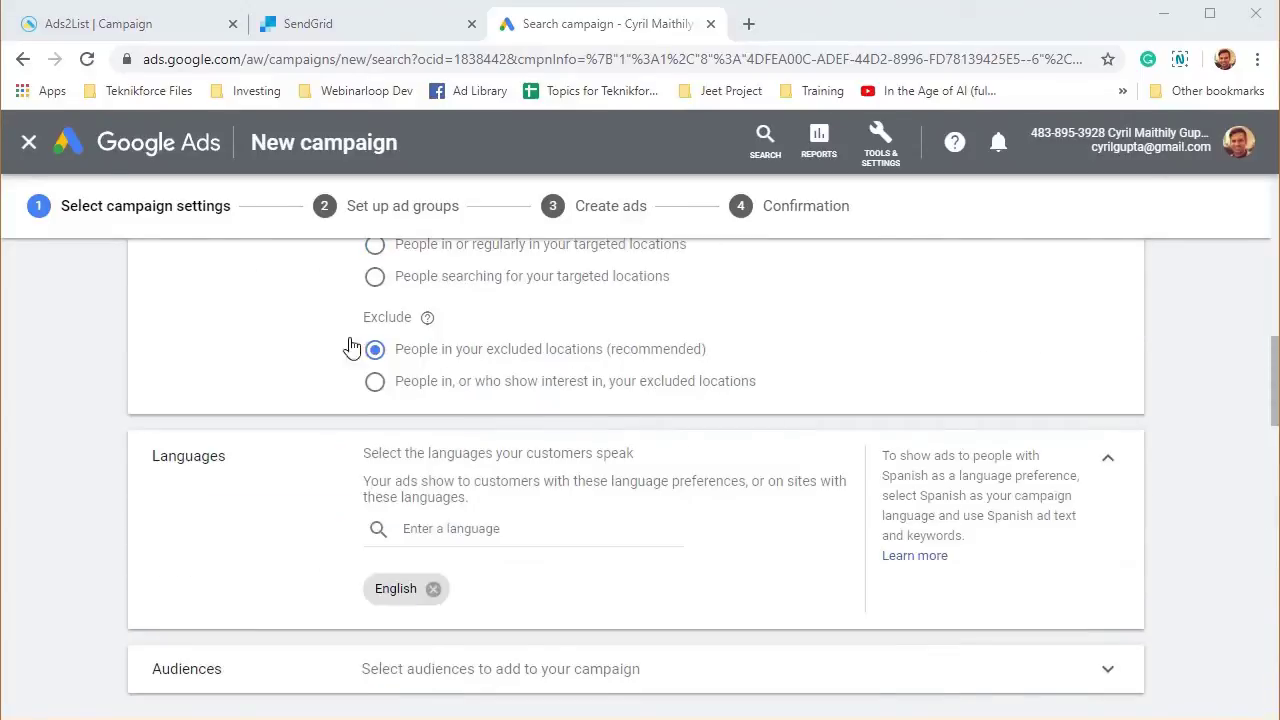
left_click(29, 142)
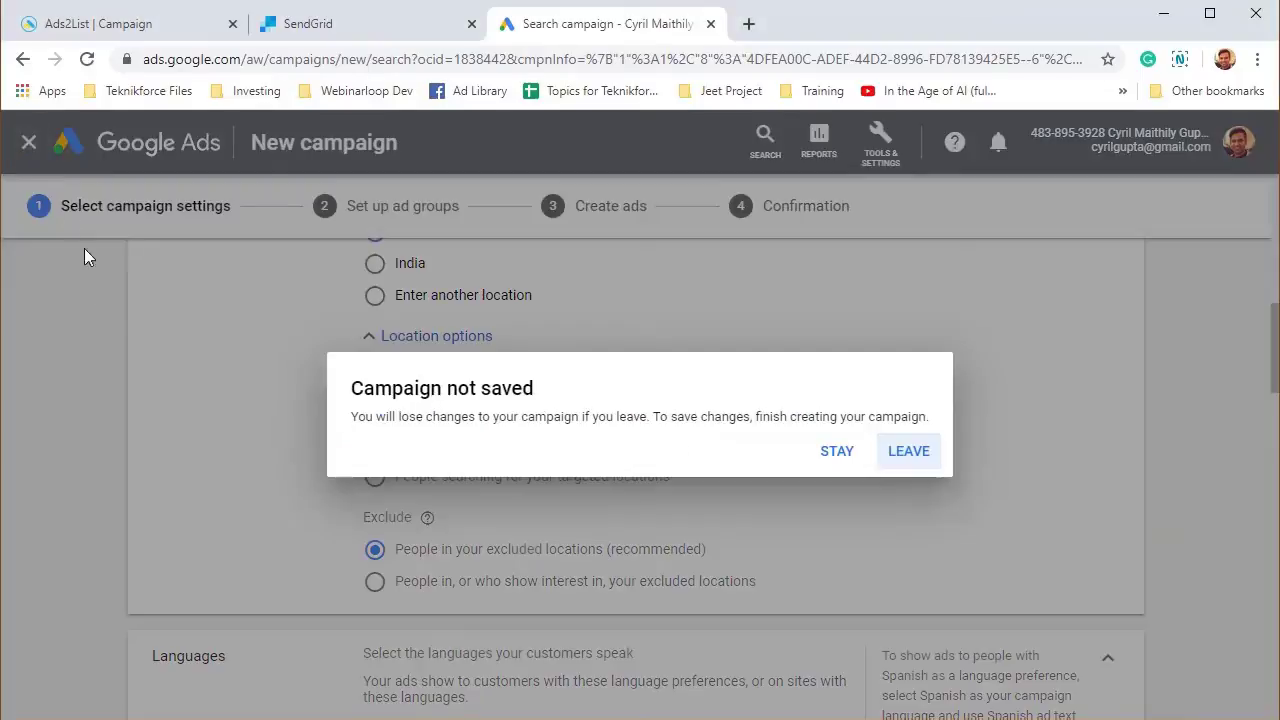
left_click(849, 460)
- Save the campaign settings and leave the ad group setup without creating an ad group
scroll(870, 470, "down", 10)
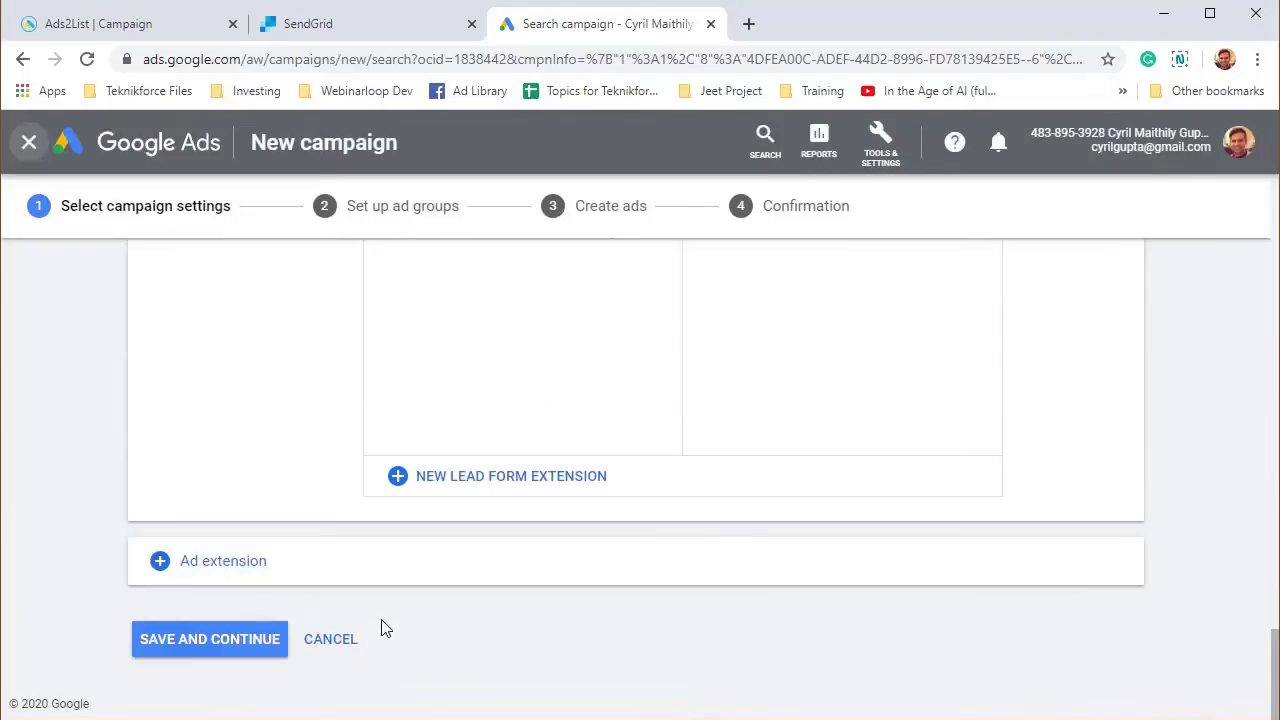
left_click(246, 645)
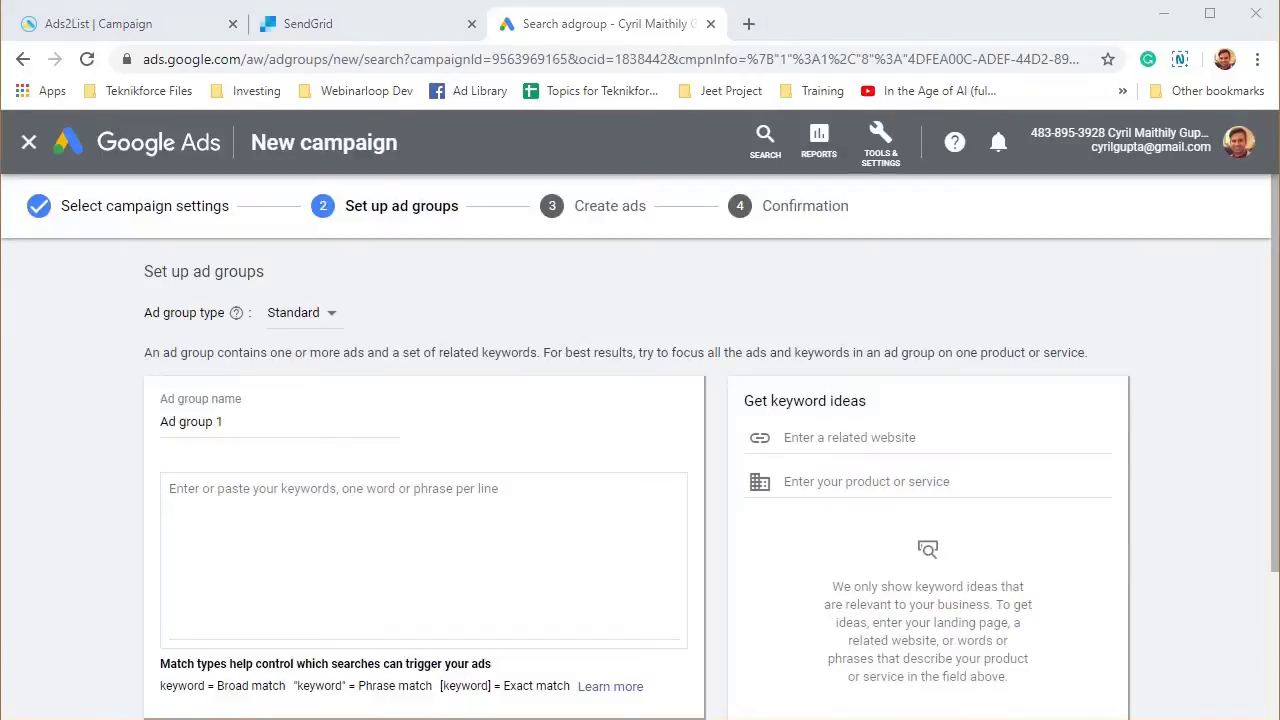
left_click(218, 430)
left_click(428, 567)
scroll(371, 506, "down", 2)
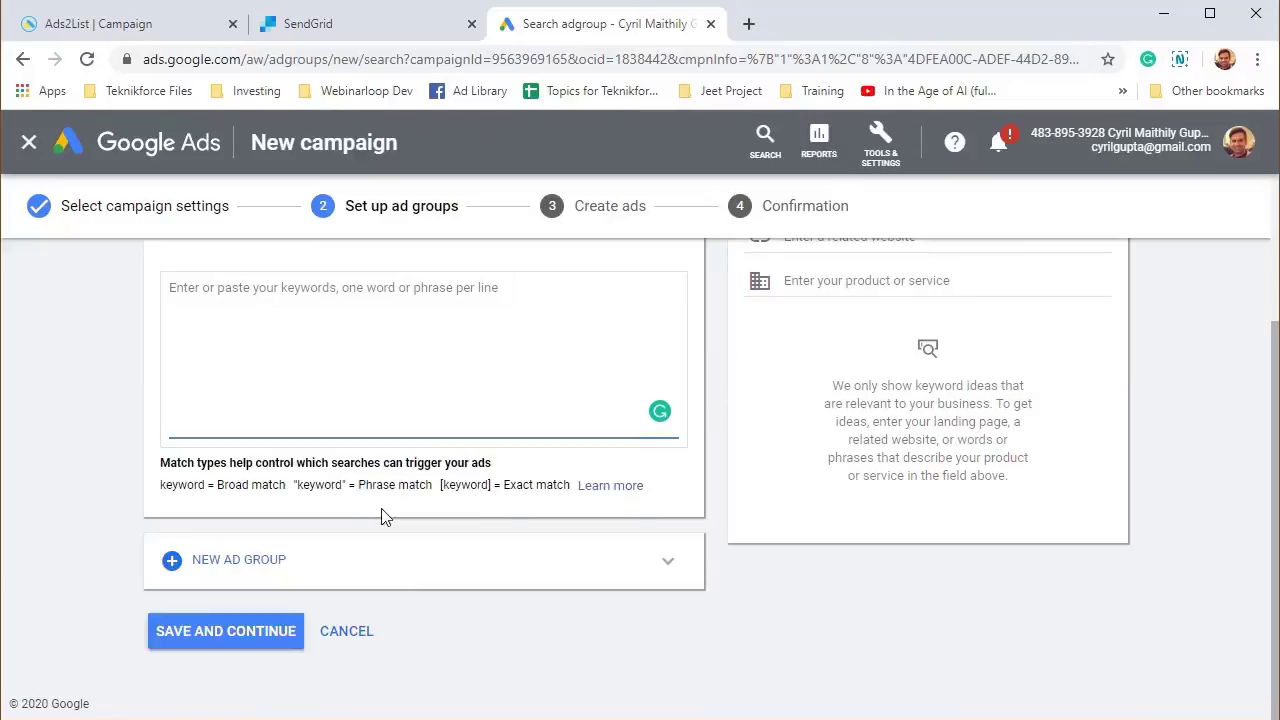
left_click(30, 146)
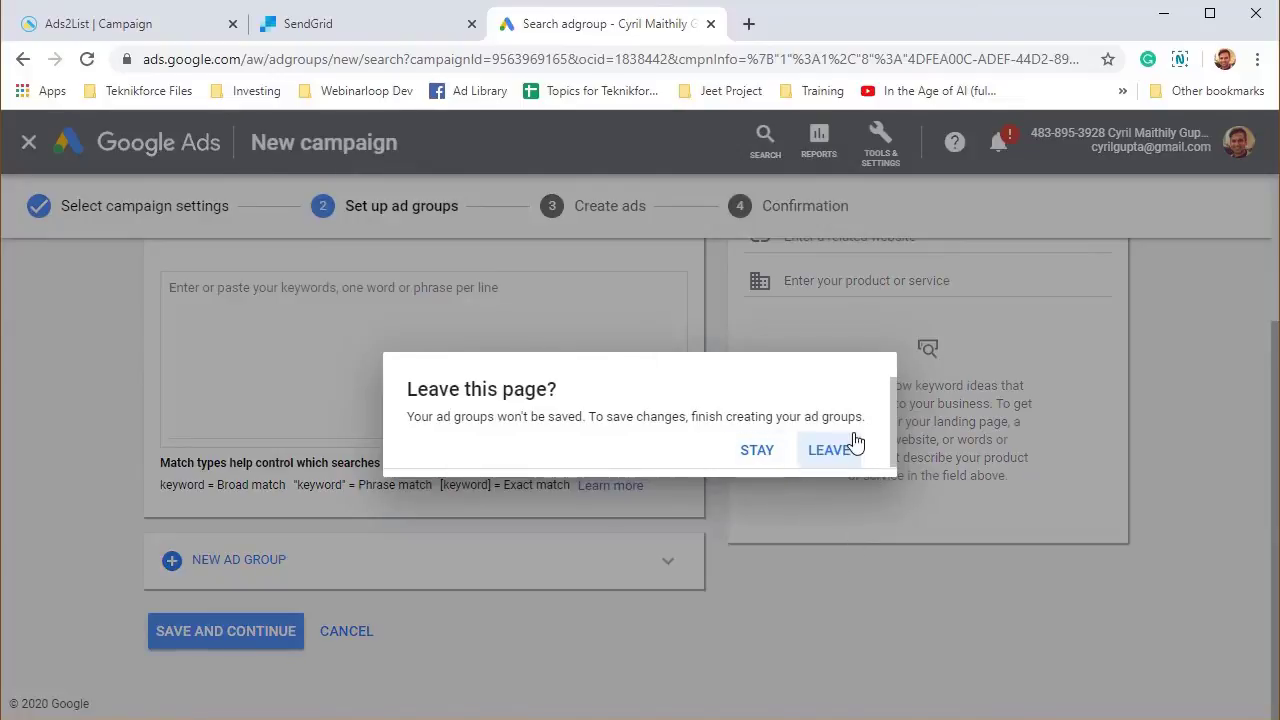
left_click(845, 452)
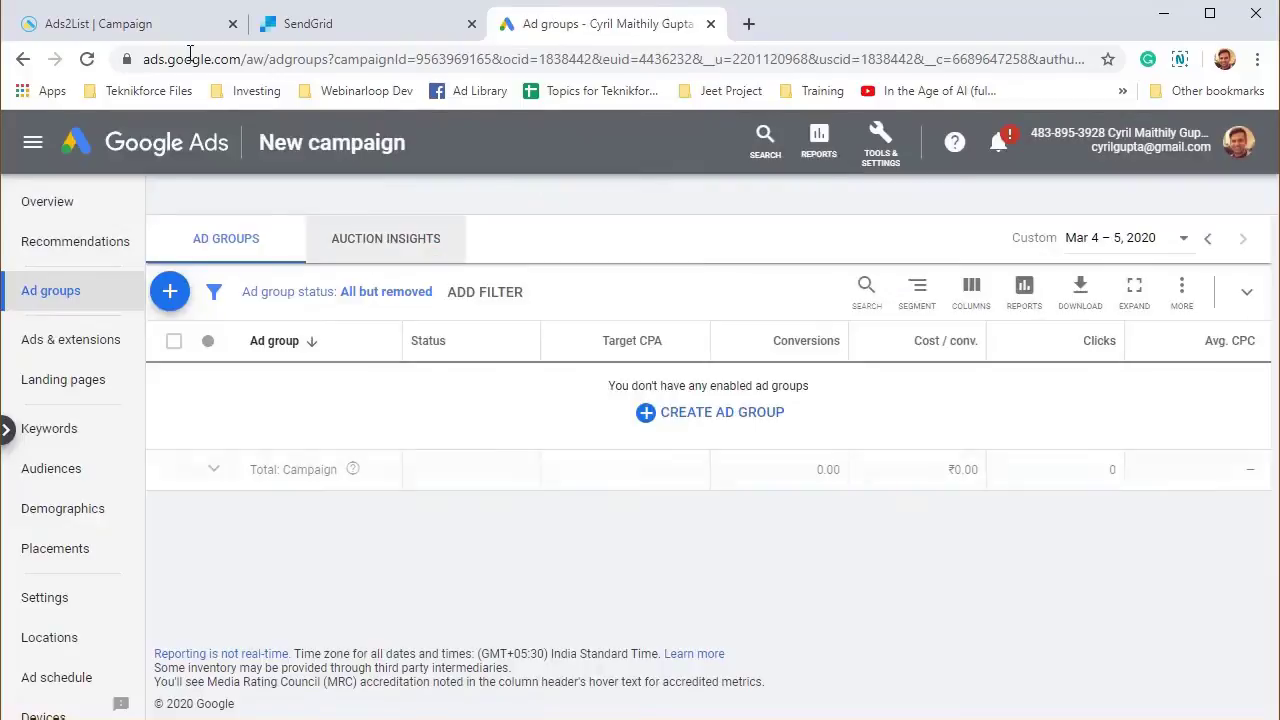
- Switch to Ads2List and open the leads collected by the "My lead form" lead form
left_click(150, 25)
left_click(888, 478)
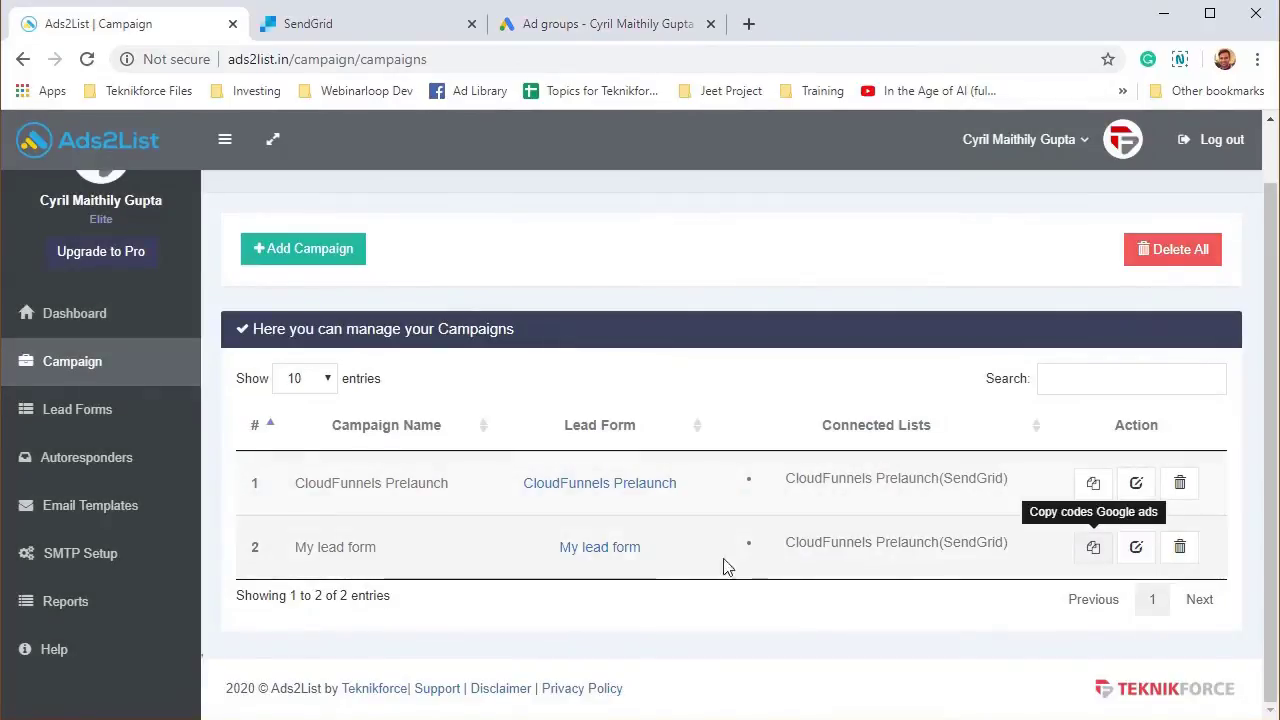
left_click(599, 547)
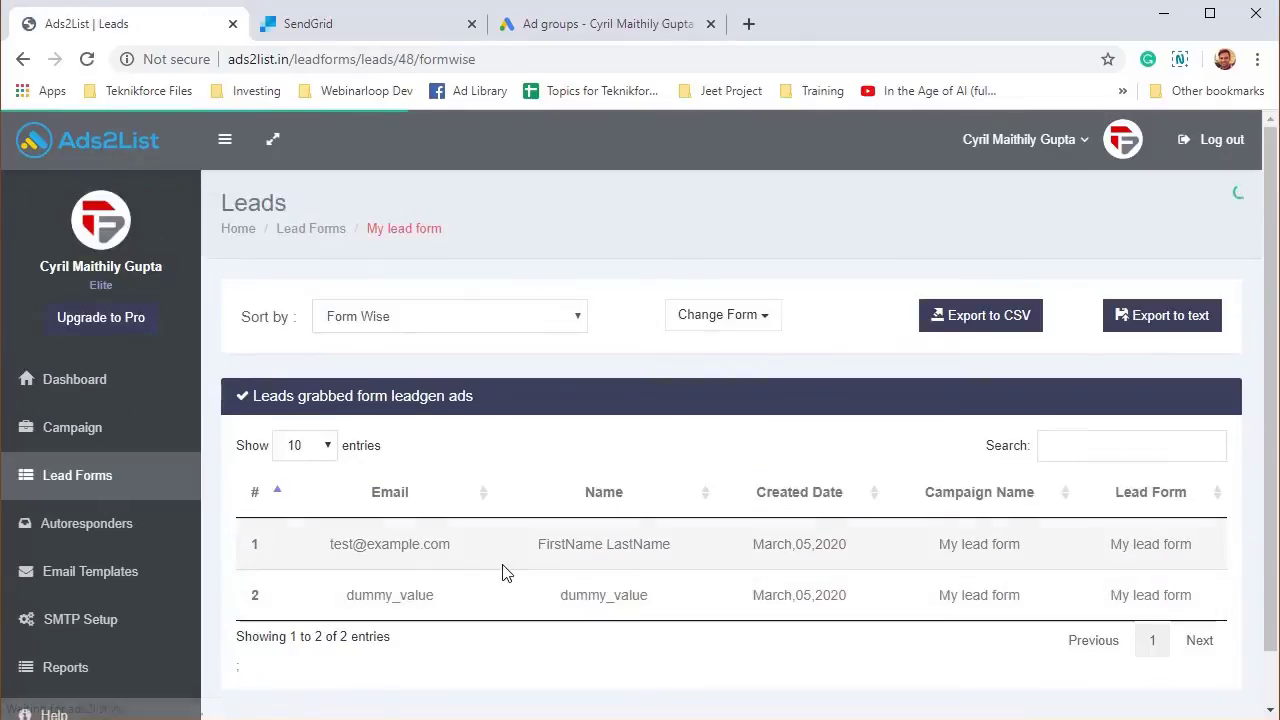
- Examine the first lead's email, name, created date, campaign name and lead form in the leads table
scroll(400, 520, "down", 1)
left_click_drag(366, 485, 842, 476)
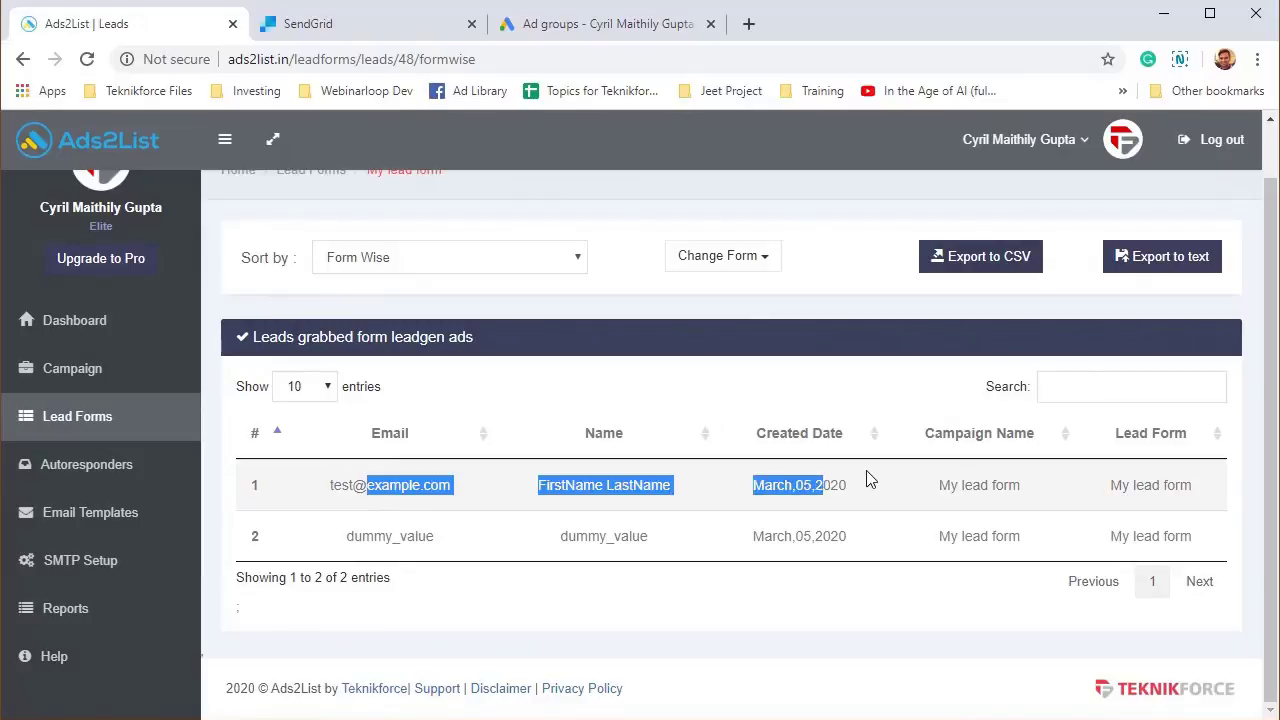
left_click(688, 533)
left_click_drag(406, 486, 634, 486)
left_click(364, 508)
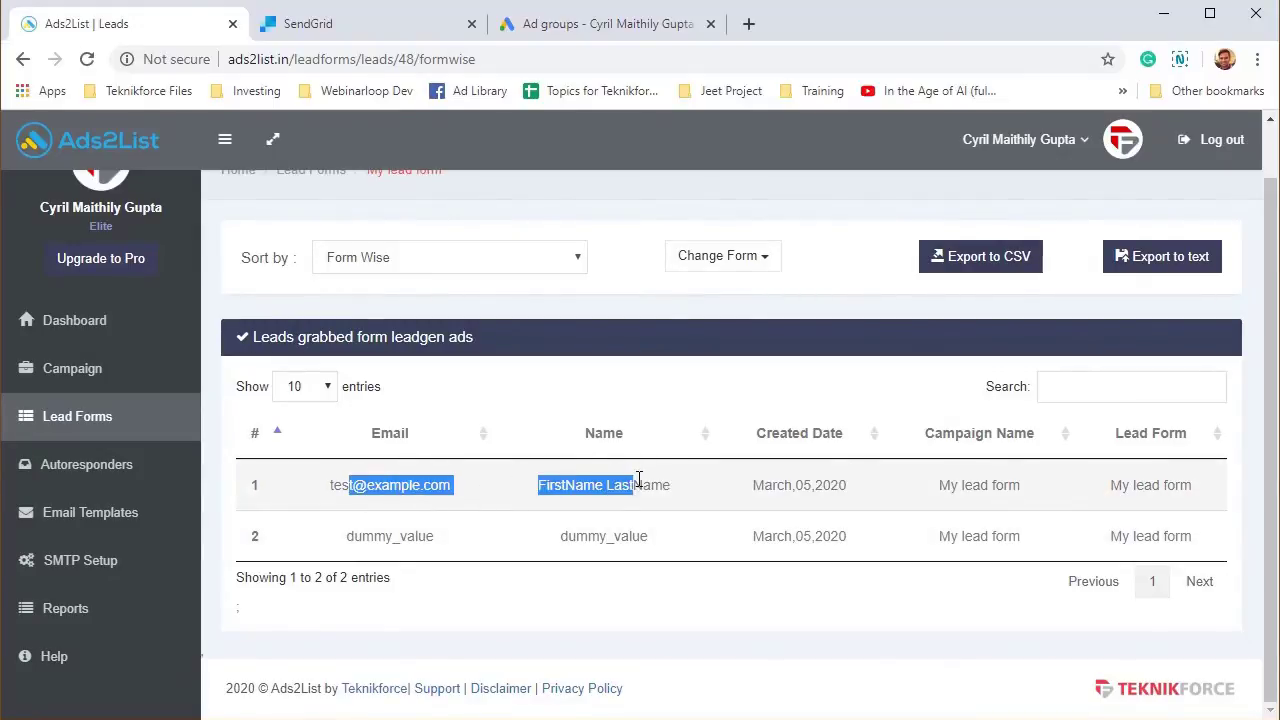
left_click(538, 497)
left_click_drag(538, 490, 866, 471)
left_click_drag(789, 489, 895, 482)
left_click_drag(1167, 490, 337, 500)
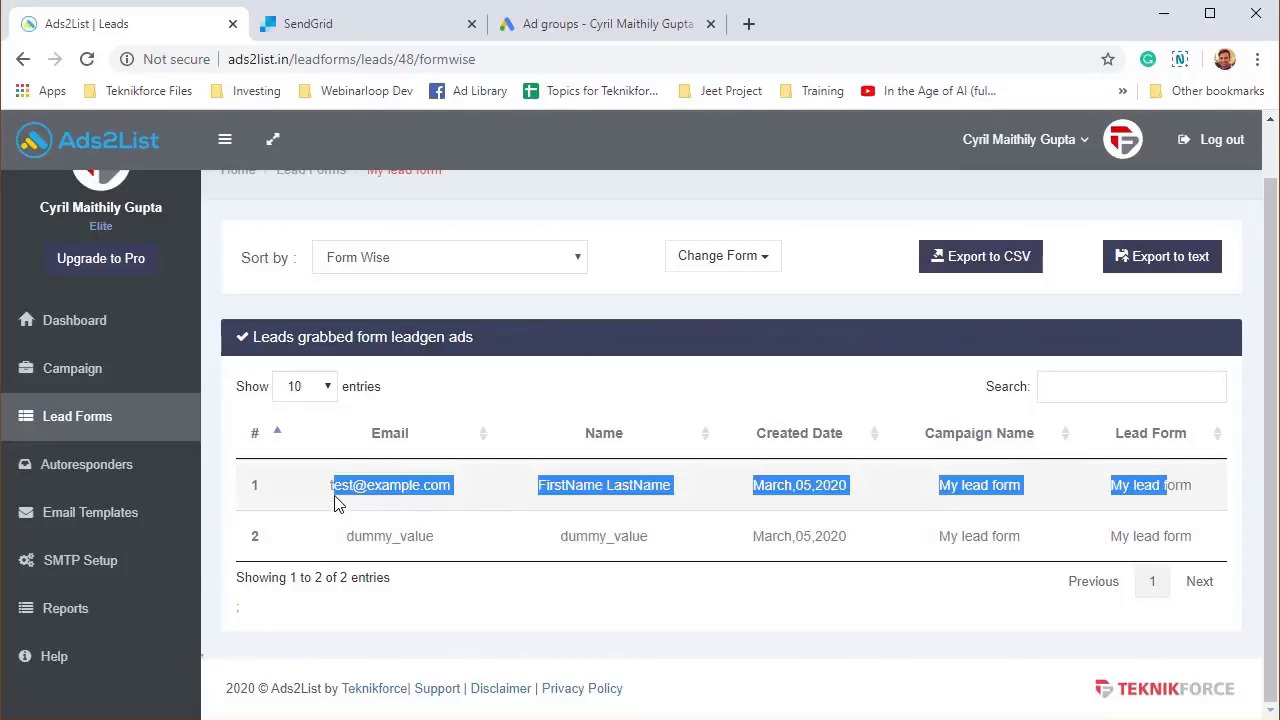
left_click(337, 500)
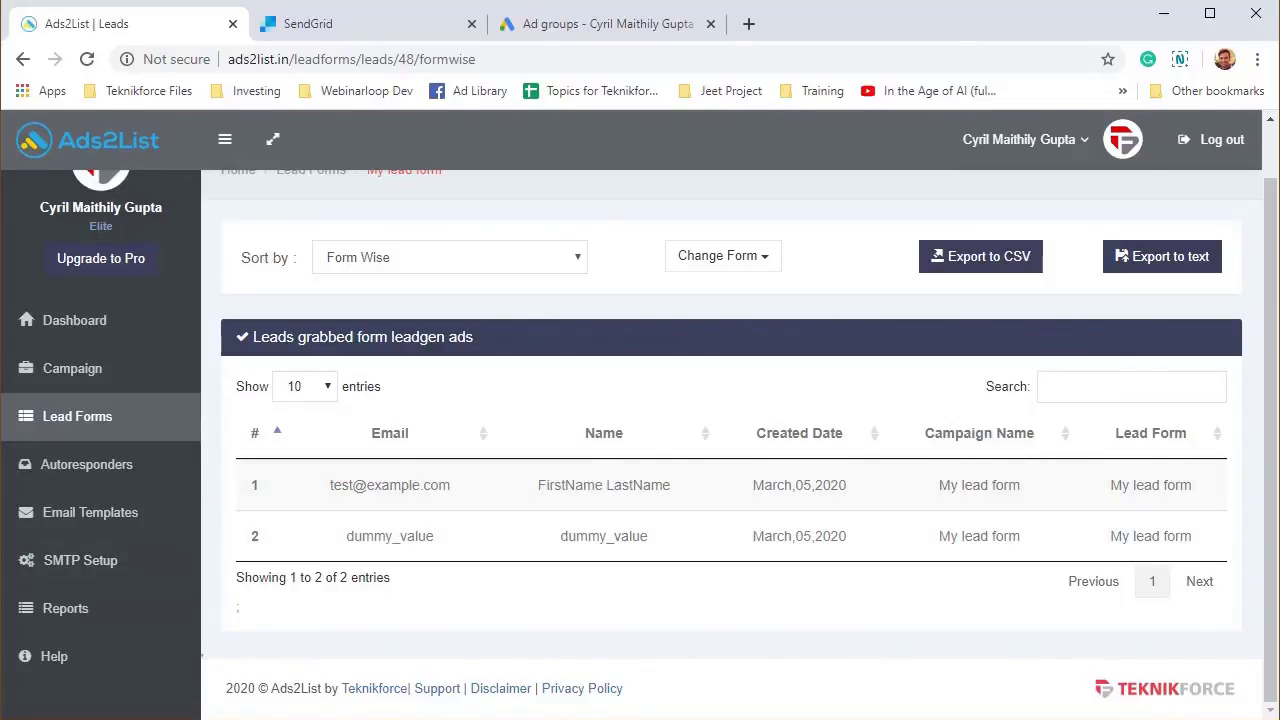
scroll(237, 190, "up", 1)
- Switch to SendGrid and compare the contacts in the CloudFunnels Prelaunch list with the leads in Ads2List
left_click(296, 32)
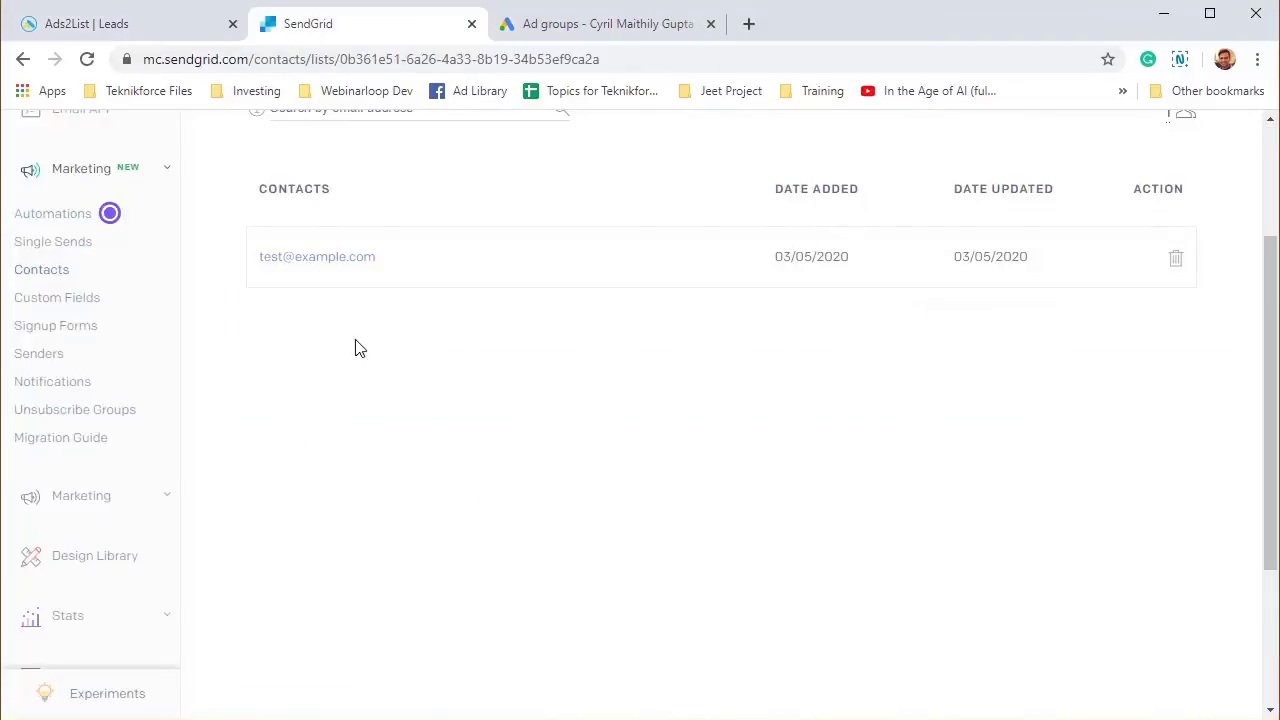
scroll(440, 390, "up", 2)
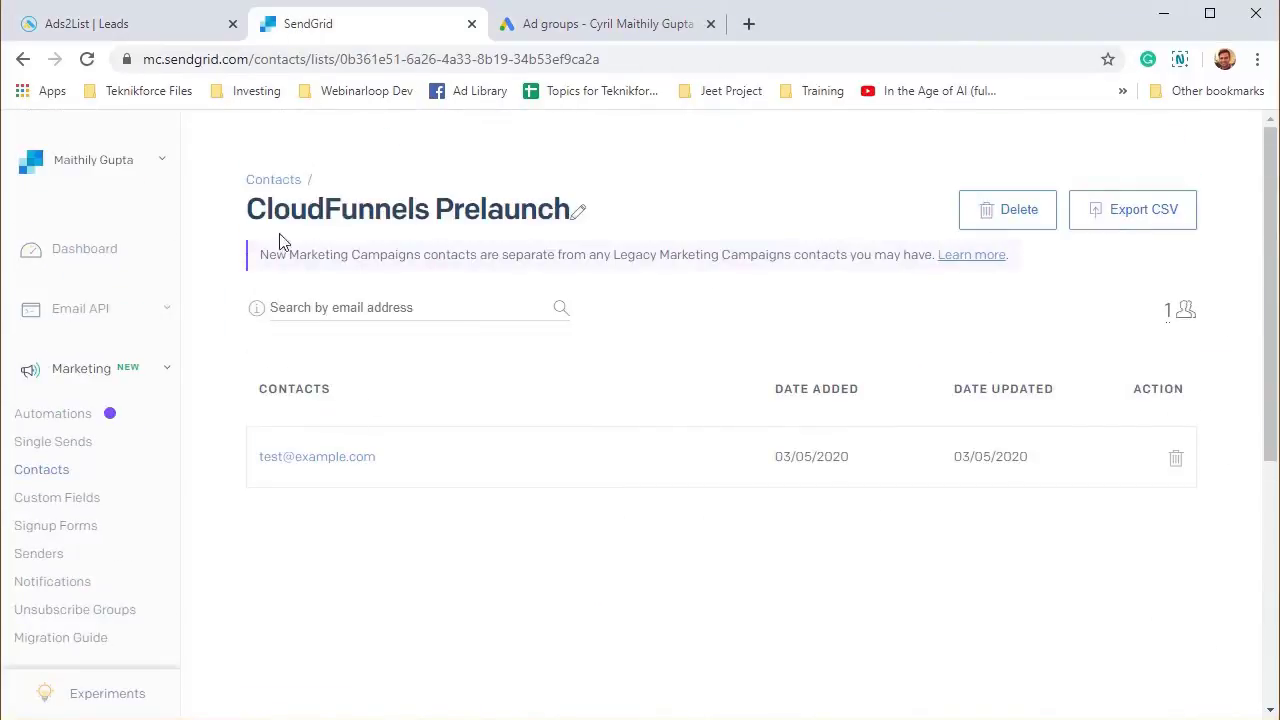
left_click_drag(290, 212, 503, 214)
left_click_drag(430, 512, 265, 497)
left_click(262, 492)
left_click(82, 19)
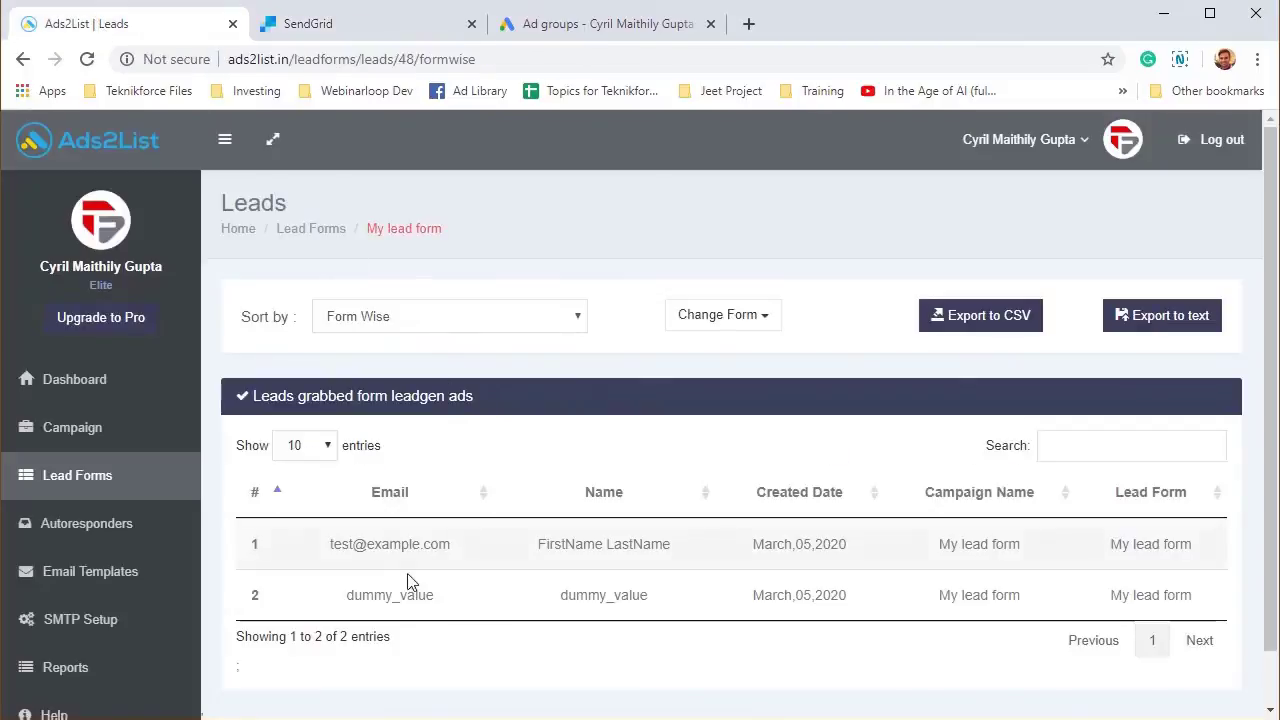
left_click(358, 26)
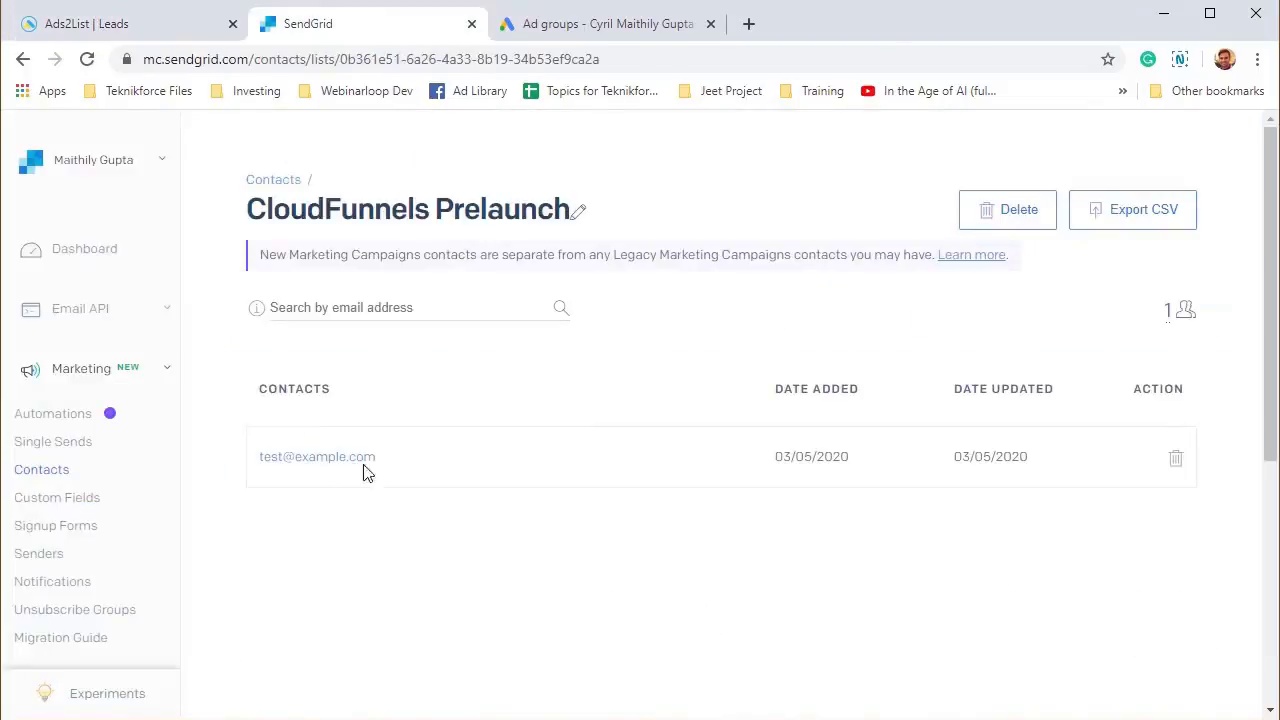